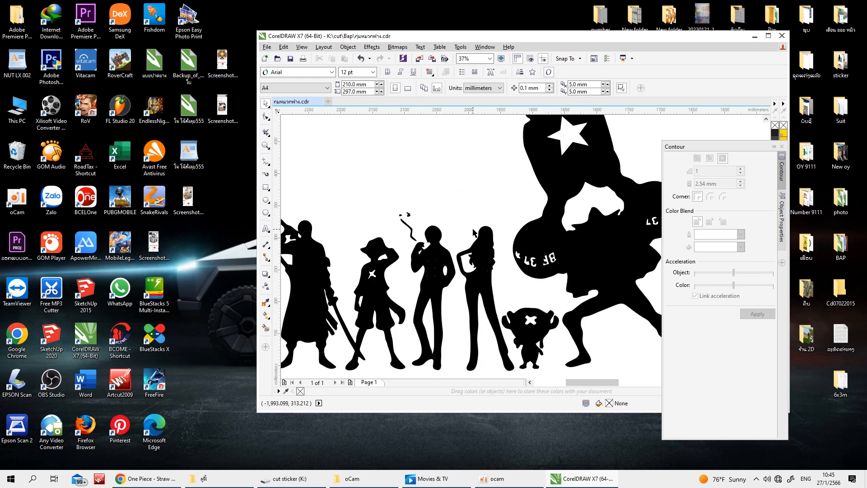
Examine the row of black character silhouettes from end to end, both close up and as a whole
scroll(473, 233, "down", 2)
scroll(313, 248, "up", 2)
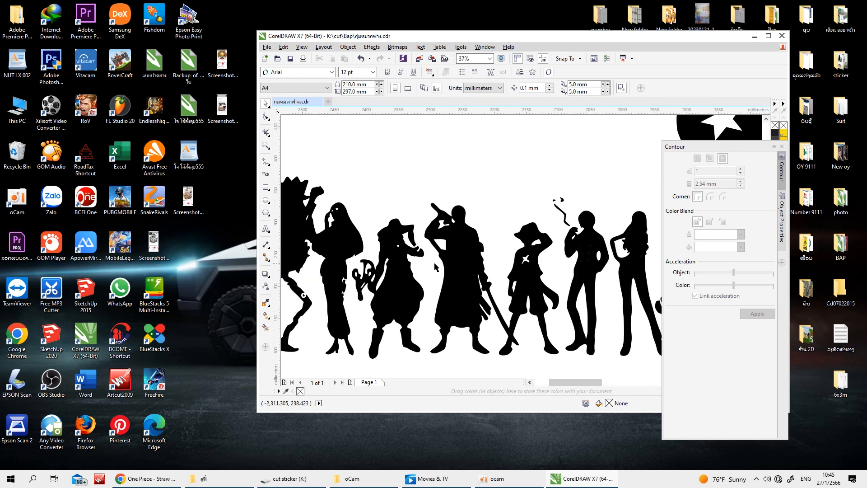
scroll(434, 264, "down", 2)
scroll(508, 212, "up", 2)
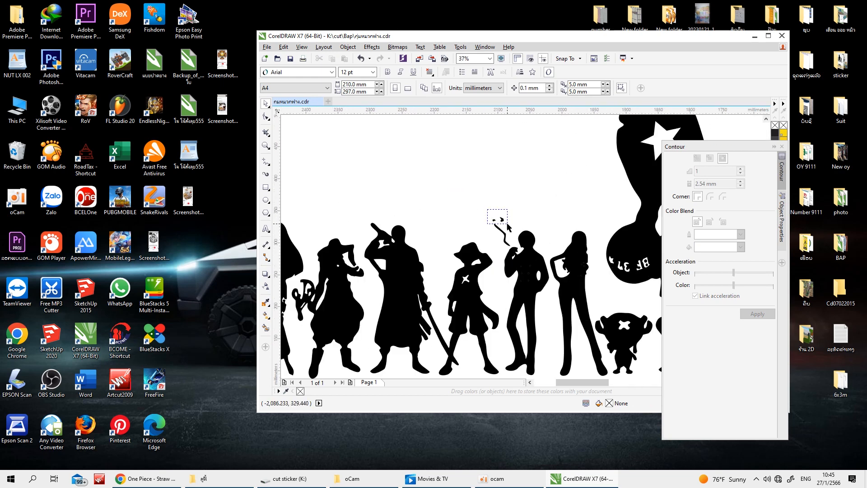
scroll(507, 226, "down", 2)
scroll(545, 235, "up", 2)
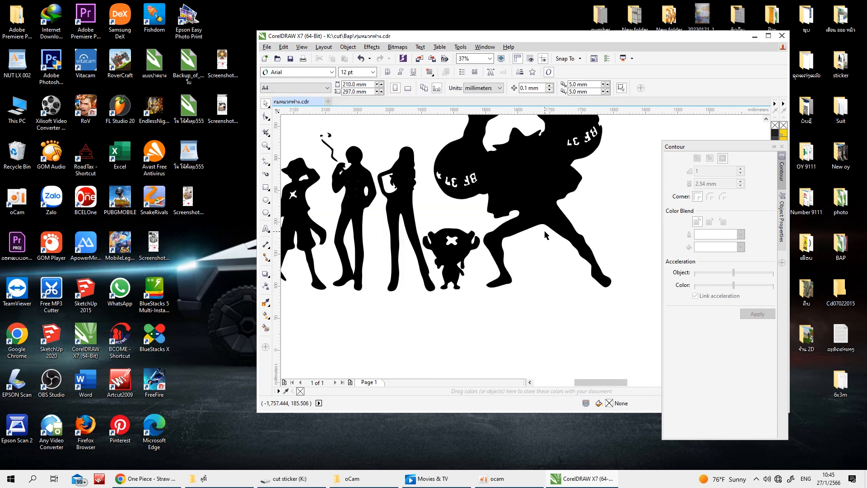
scroll(534, 235, "down", 2)
scroll(365, 252, "up", 2)
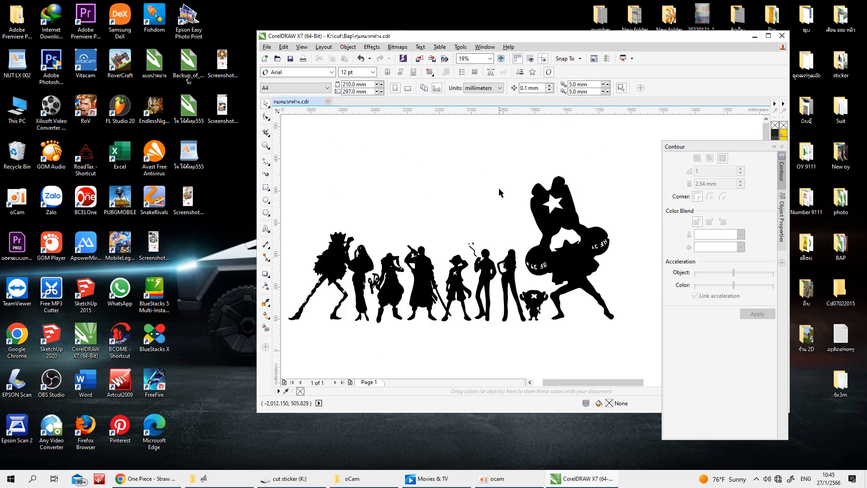
scroll(357, 260, "down", 2)
Fill the coat buttons of the smoking figure and the small chest details of the neighbouring woman with light grey
scroll(429, 286, "up", 3)
scroll(437, 288, "down", 2)
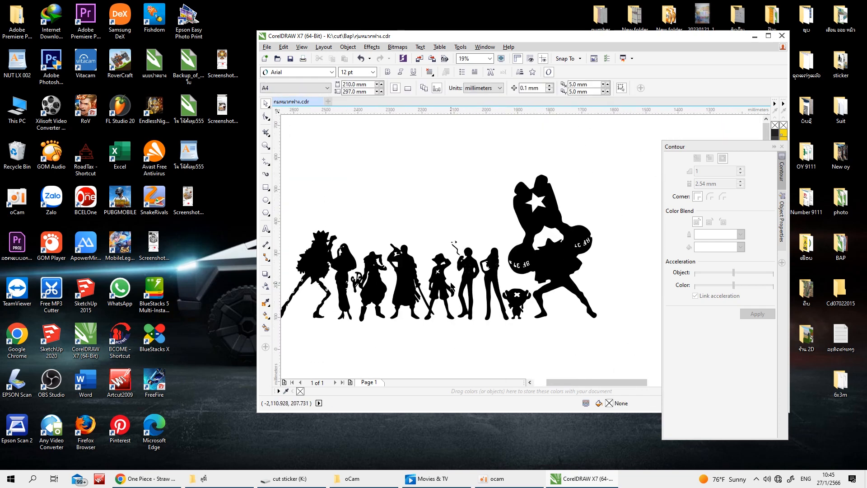
scroll(477, 280, "up", 1)
left_click_drag(446, 236, 532, 276)
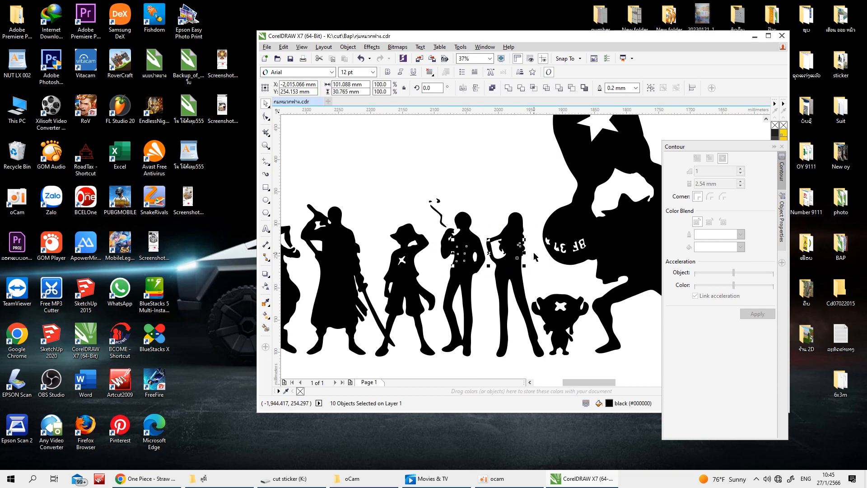
left_click_drag(751, 146, 765, 208)
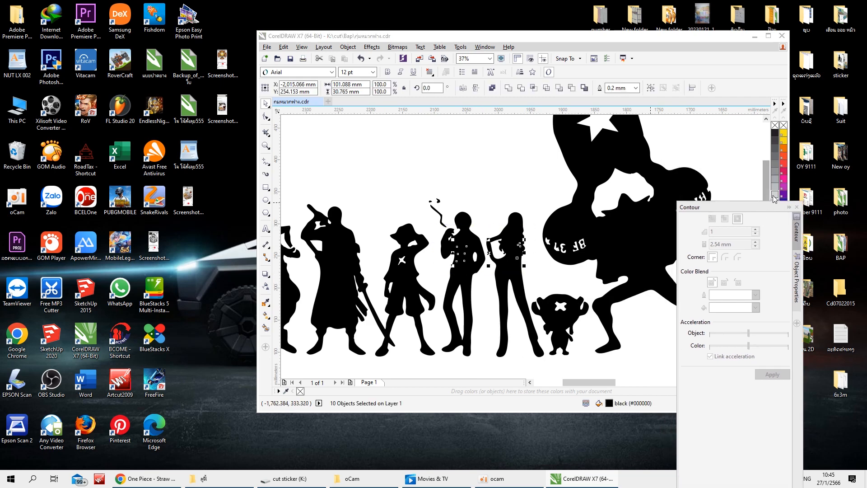
left_click(774, 194)
left_click(503, 183)
scroll(479, 258, "up", 2)
scroll(479, 262, "down", 2)
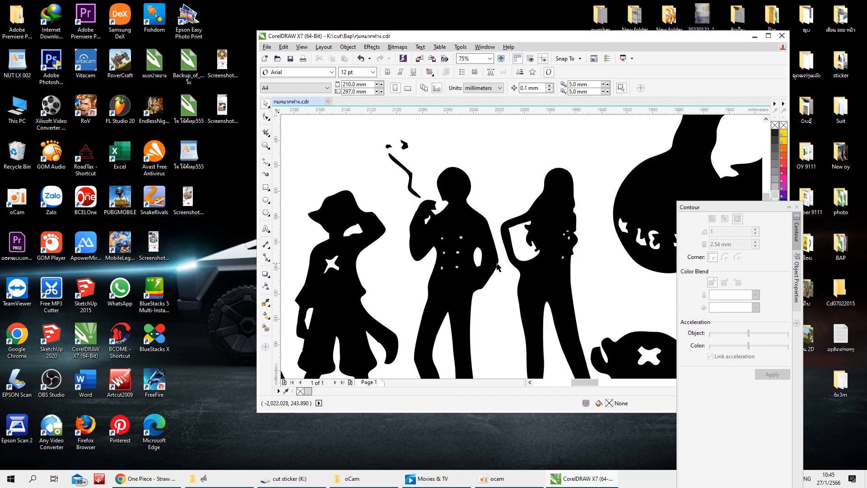
scroll(580, 268, "up", 1)
scroll(583, 267, "down", 1)
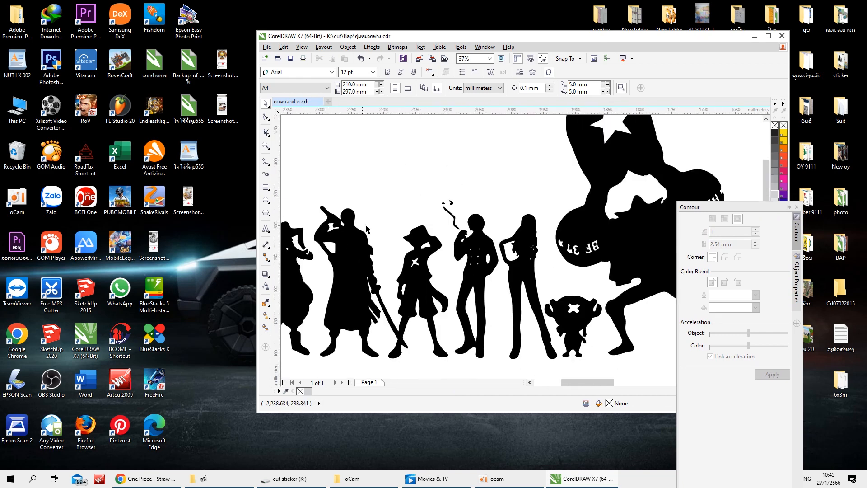
Inspect the middle figures and the full silhouette row in a maximized window
scroll(384, 216, "down", 2)
left_click_drag(304, 201, 419, 246)
scroll(373, 238, "up", 1)
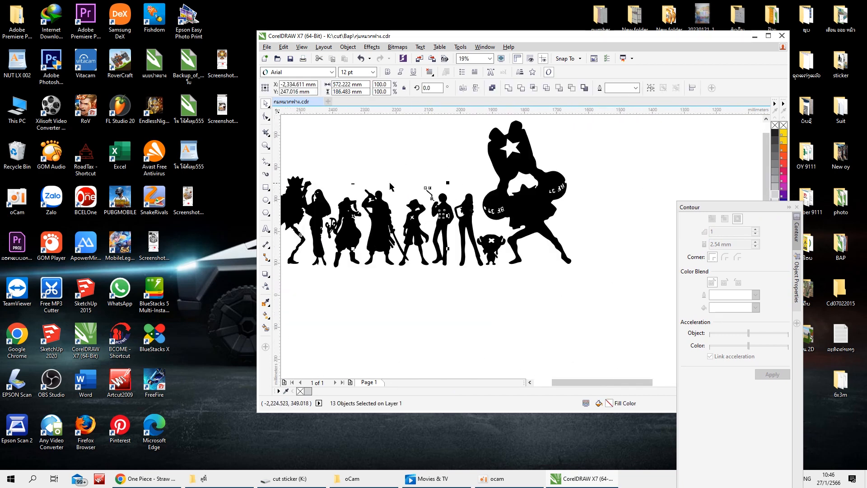
left_click(391, 187)
scroll(333, 194, "down", 1)
left_click_drag(313, 177, 378, 205)
scroll(363, 199, "up", 3)
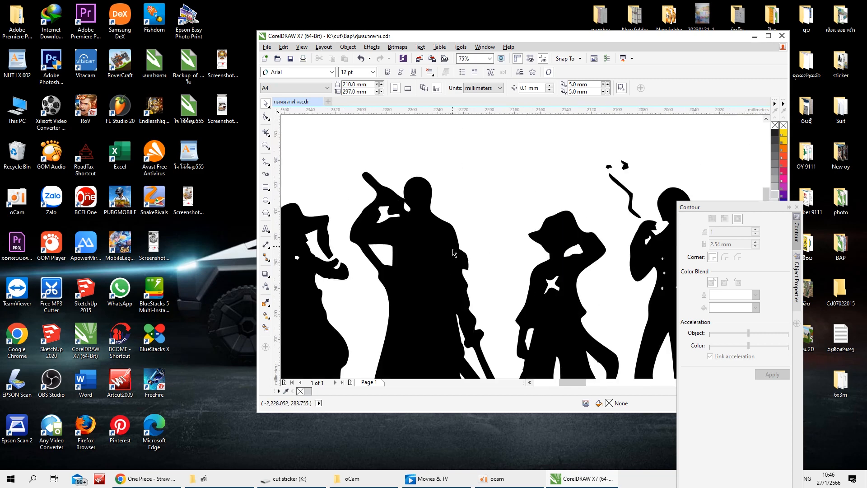
double_click(526, 40)
scroll(354, 316, "up", 1)
scroll(326, 323, "down", 2)
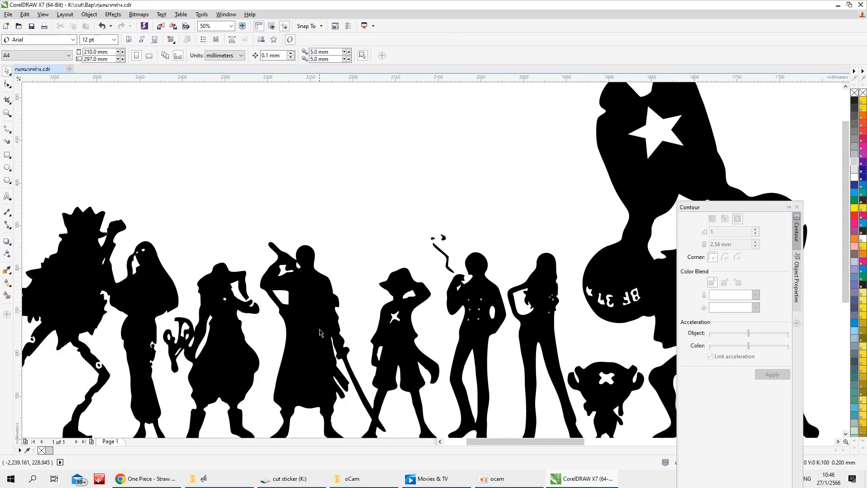
scroll(319, 332, "down", 1)
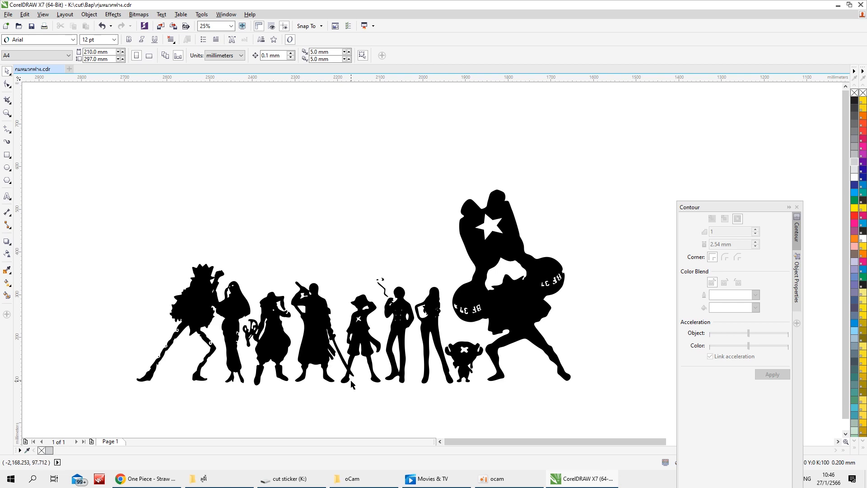
Import the One Piece capture image from the desktop and place it above the left end of the silhouette row
left_click_drag(666, 5, 716, 20)
left_click_drag(292, 248, 524, 183)
scroll(524, 182, "up", 3)
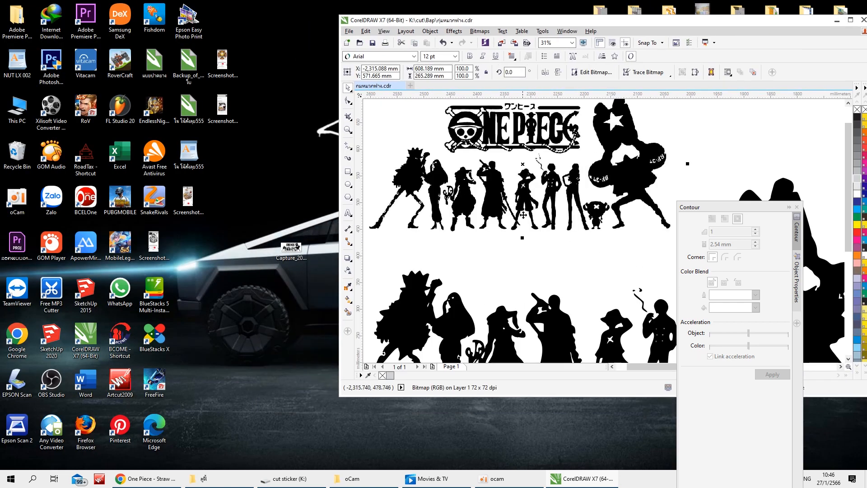
scroll(526, 218, "down", 4)
double_click(668, 20)
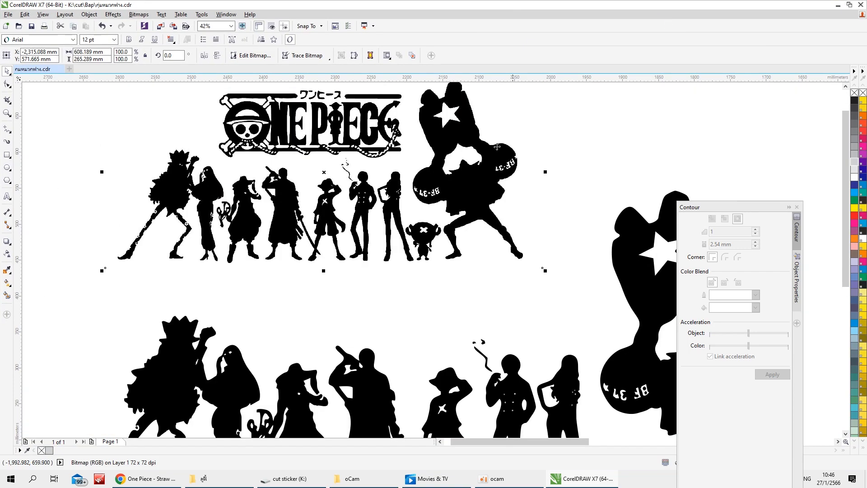
left_click_drag(374, 195, 250, 194)
scroll(251, 193, "up", 2)
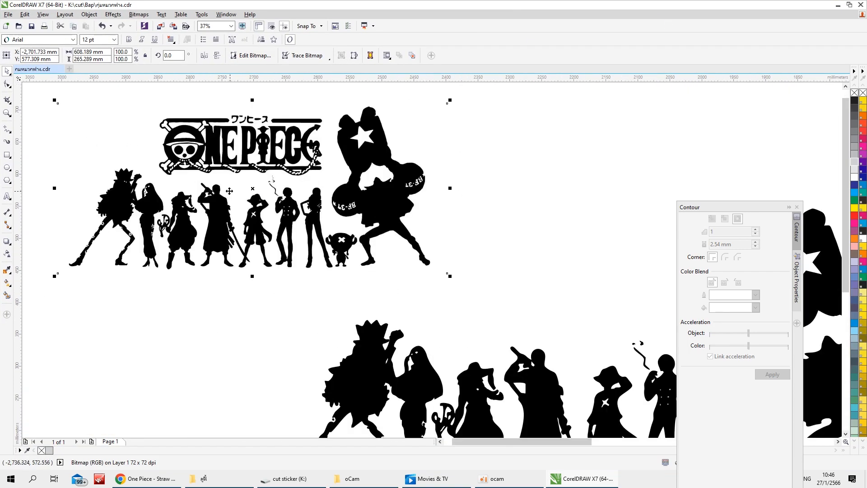
right_click(225, 191)
mouse_move(272, 240)
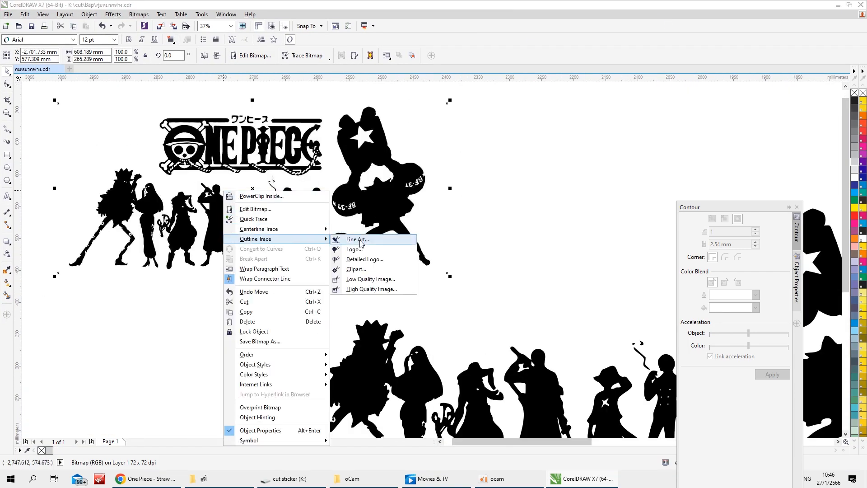
left_click(357, 239)
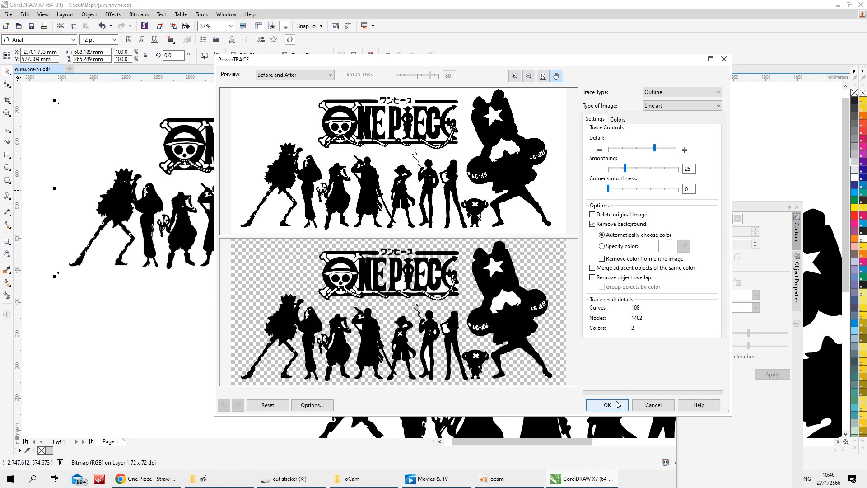
left_click(647, 405)
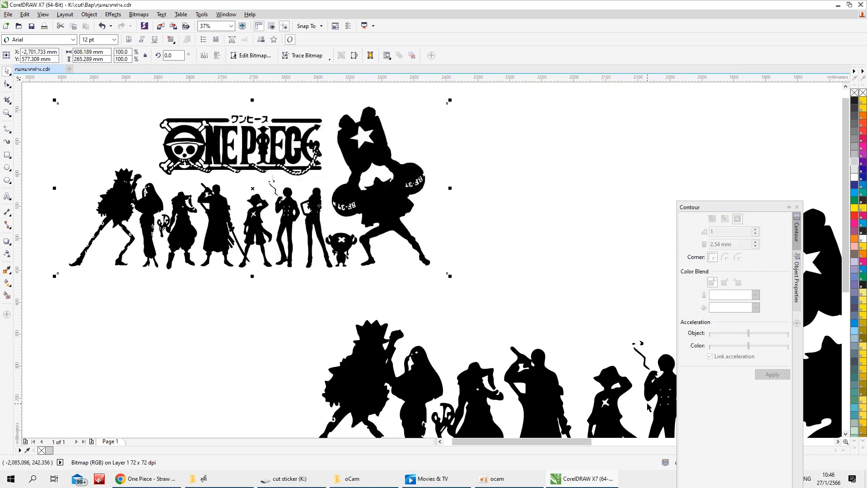
Set up a 1-bit black-and-white conversion of the imported bitmap with the Line Art method and threshold 194
left_click(113, 14)
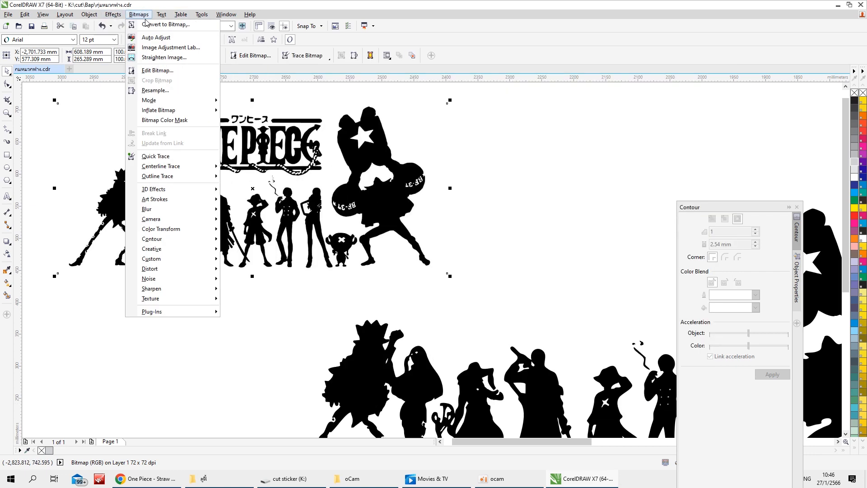
mouse_move(202, 102)
left_click(265, 100)
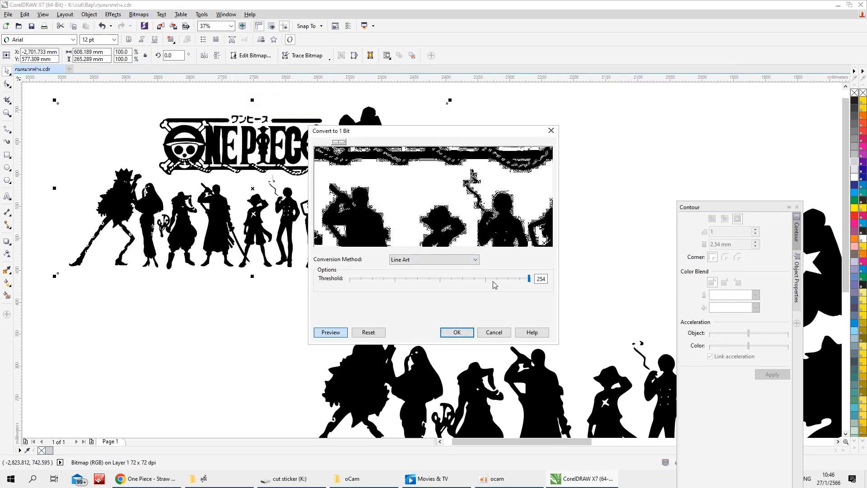
left_click_drag(530, 279, 451, 279)
left_click(458, 259)
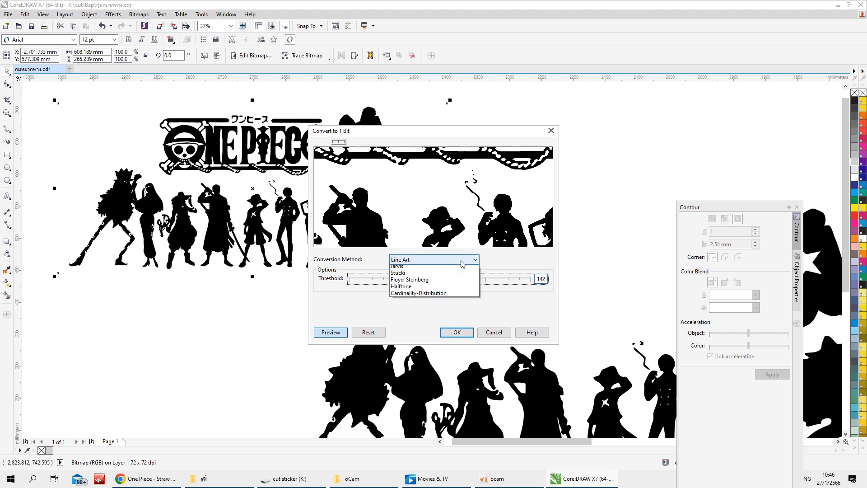
left_click(460, 267)
left_click(464, 279)
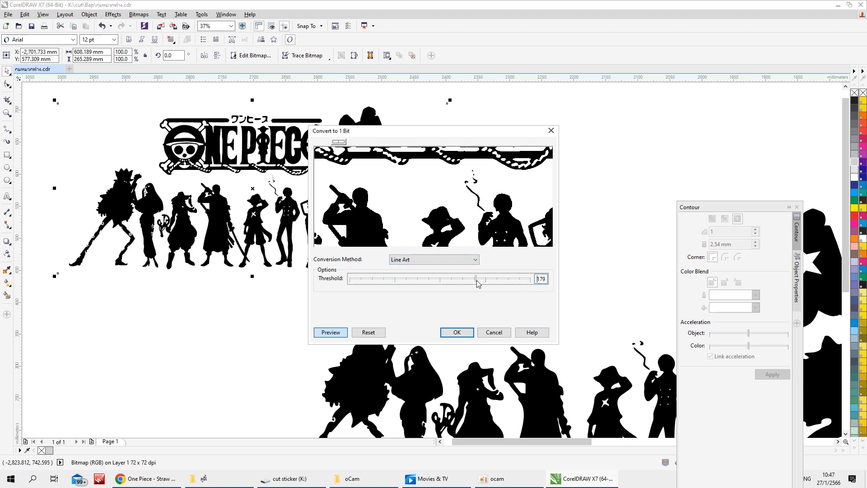
left_click(493, 281)
Check the logo and figures in the 1-bit conversion preview and apply the conversion
left_click_drag(484, 217, 495, 239)
left_click_drag(487, 199, 535, 213)
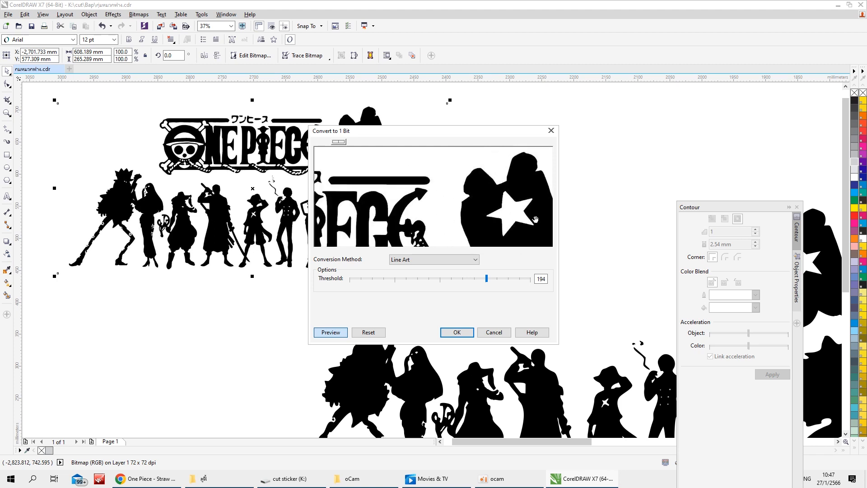
left_click_drag(421, 200, 547, 196)
left_click_drag(467, 206, 508, 162)
left_click_drag(434, 200, 475, 190)
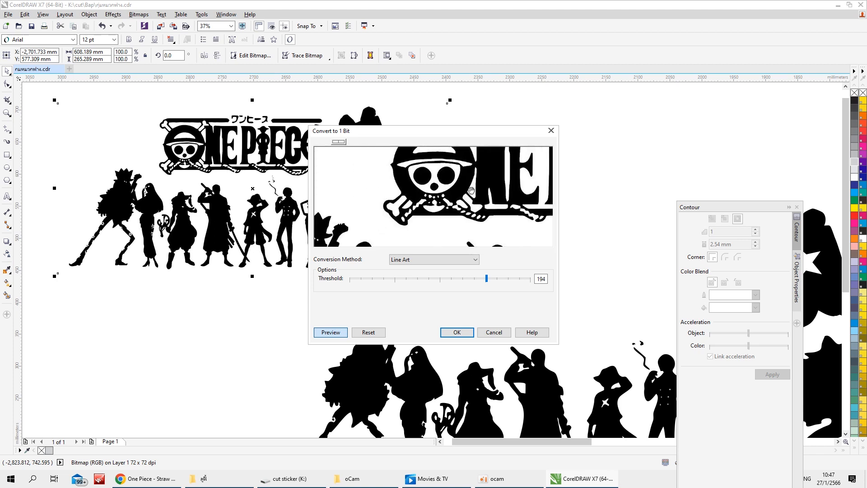
left_click_drag(408, 230, 483, 131)
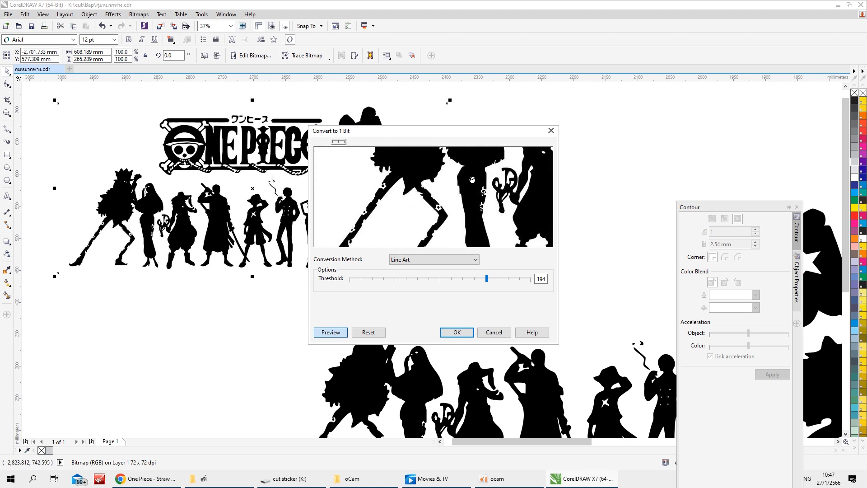
left_click_drag(501, 219, 332, 240)
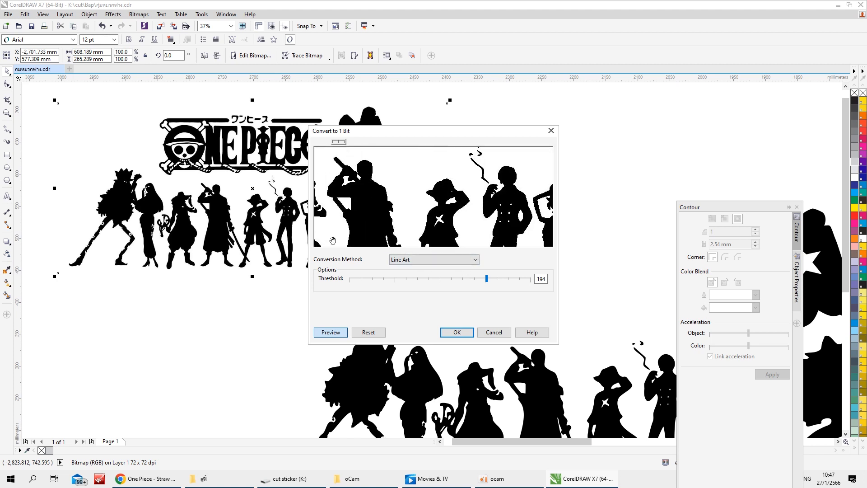
left_click(457, 333)
right_click(237, 206)
mouse_move(289, 231)
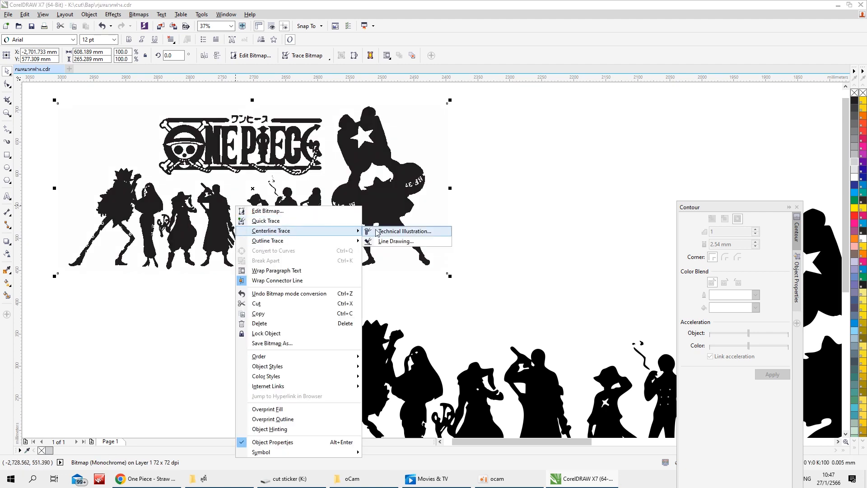
left_click(389, 232)
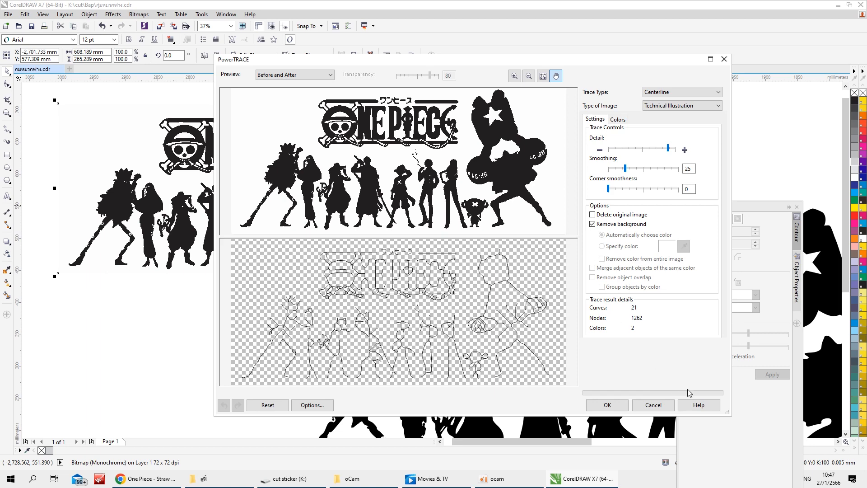
left_click(657, 405)
right_click(316, 201)
mouse_move(406, 225)
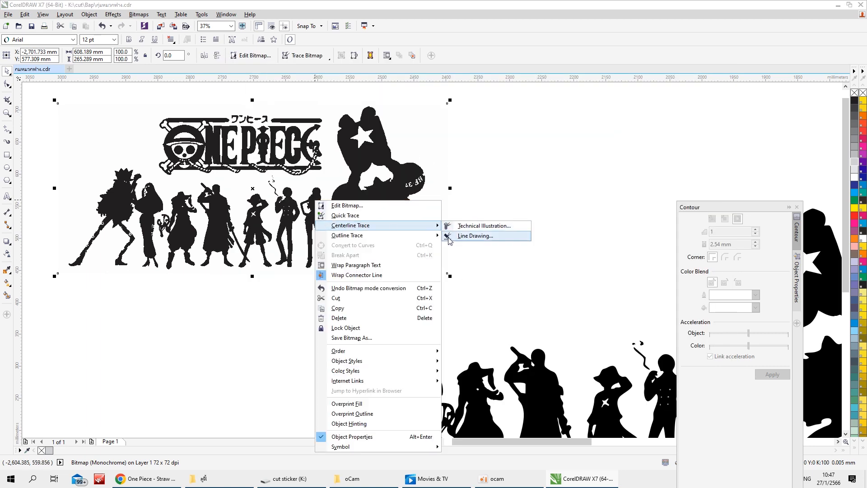
left_click(474, 236)
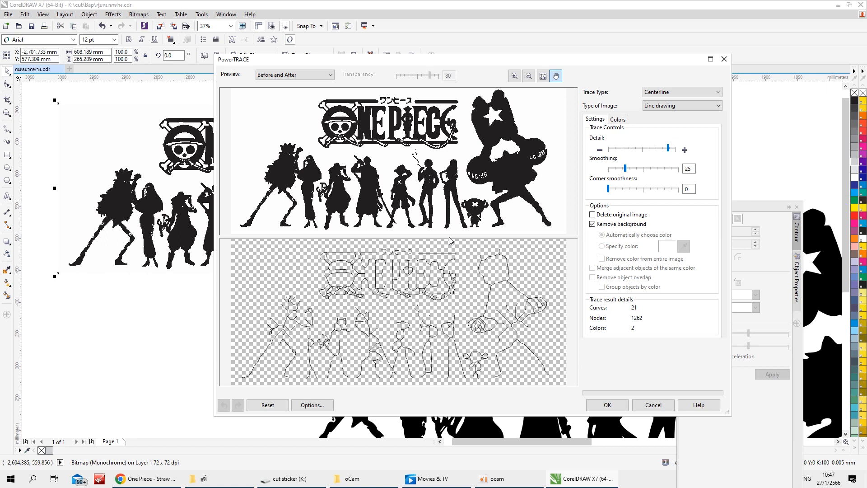
left_click(724, 60)
Preview an Outline Trace of the monochrome One Piece bitmap as Line art, examine the figures' edges, and cancel the trace
right_click(273, 194)
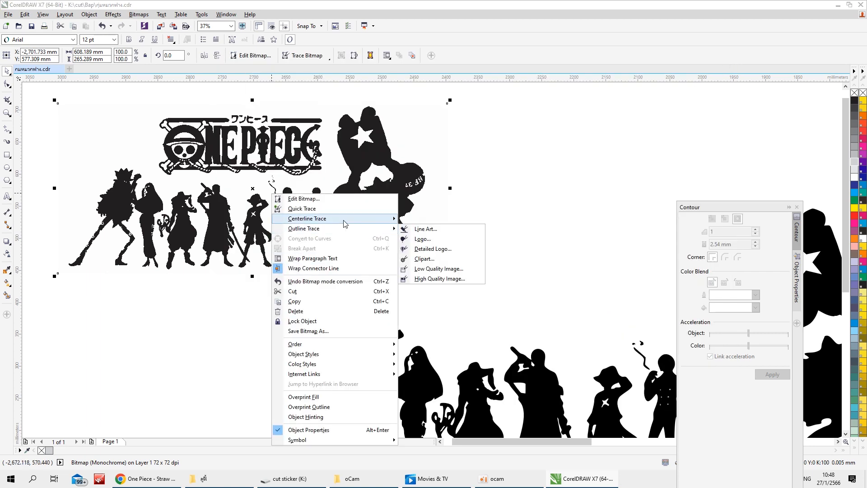
left_click(415, 228)
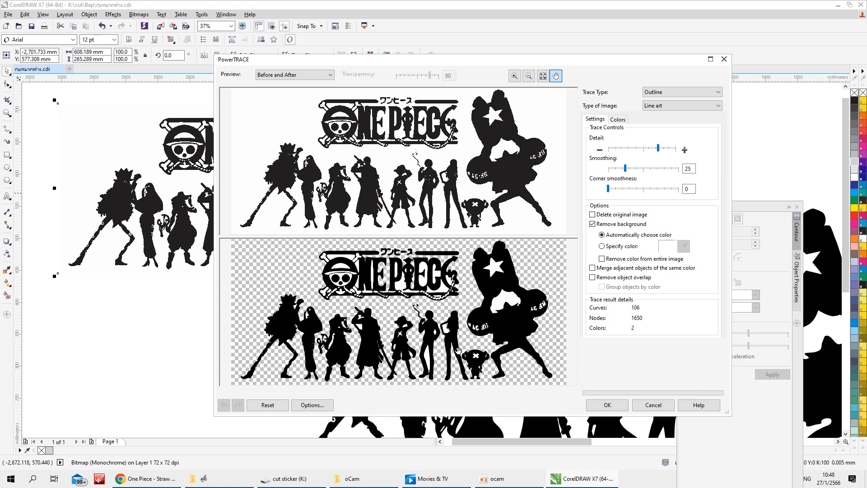
scroll(458, 350, "up", 6)
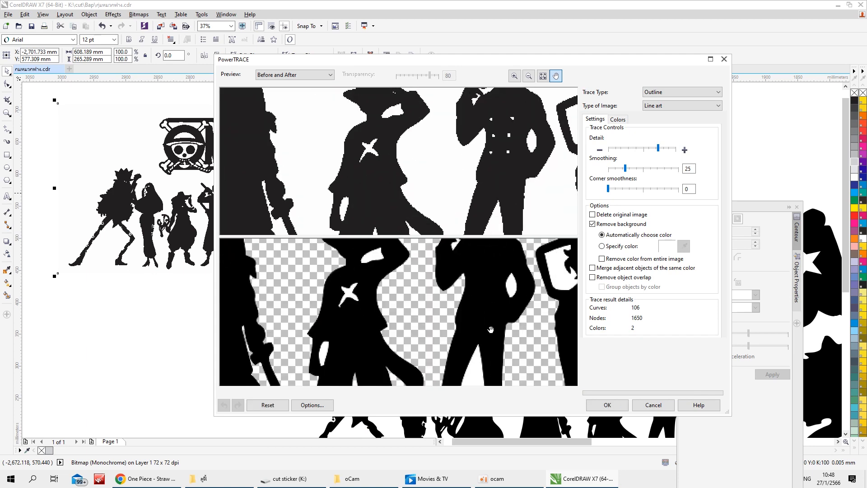
left_click_drag(491, 330, 450, 359)
left_click_drag(289, 298, 573, 312)
left_click_drag(444, 303, 450, 336)
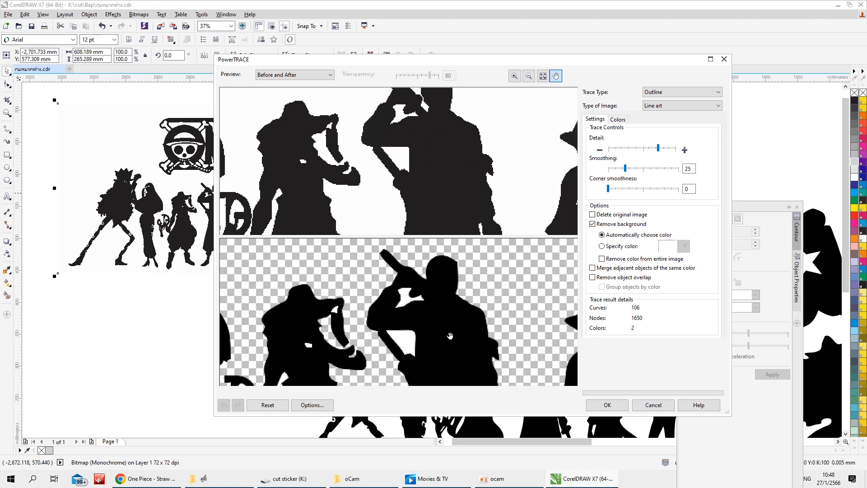
left_click(663, 404)
Delete the monochrome One Piece bitmap above the silhouette row
scroll(367, 175, "down", 2)
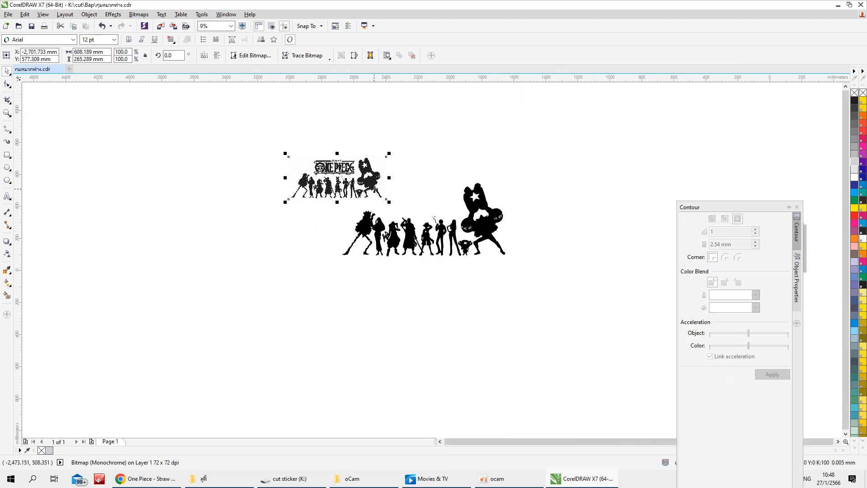
key("Delete")
scroll(455, 239, "up", 3)
scroll(455, 243, "down", 2)
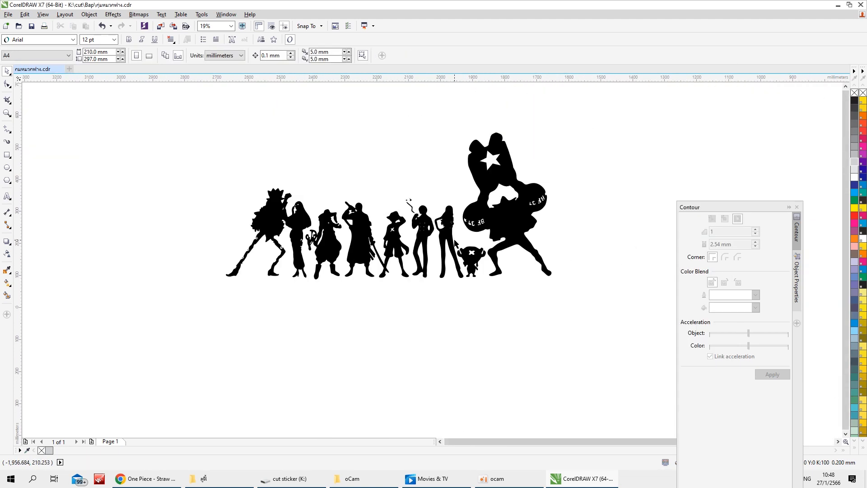
scroll(394, 254, "up", 1)
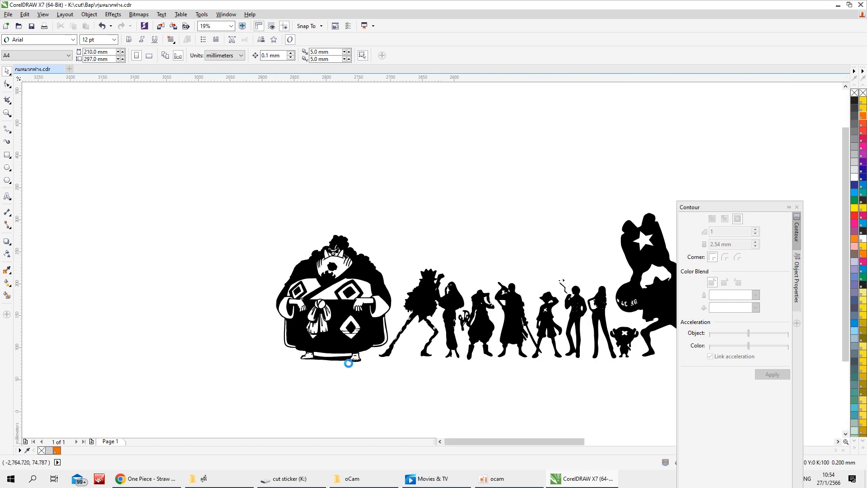
scroll(255, 356, "up", 1)
scroll(256, 357, "down", 1)
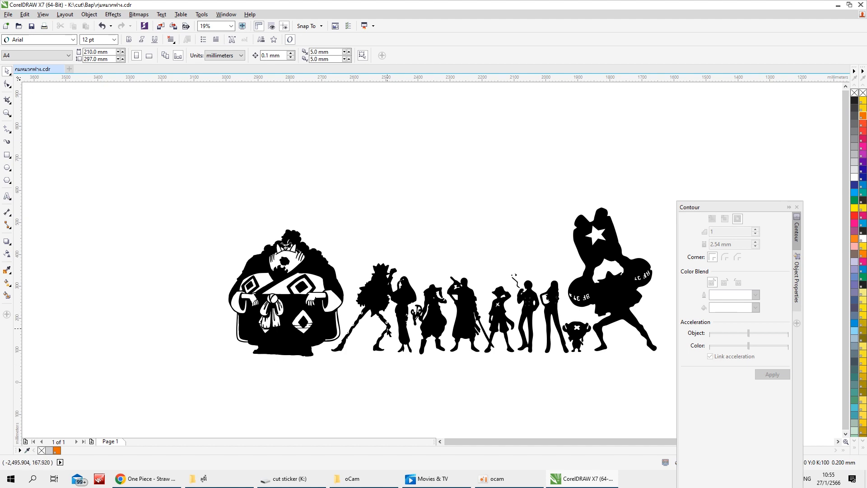
Move the large robed figure from the left end of the silhouette row to its right end, beside the giant figure
scroll(557, 329, "down", 1)
scroll(464, 312, "up", 1)
left_click_drag(272, 199, 446, 396)
left_click_drag(319, 377, 326, 374)
left_click(345, 372)
scroll(345, 373, "down", 2)
scroll(409, 351, "up", 2)
scroll(323, 347, "down", 1)
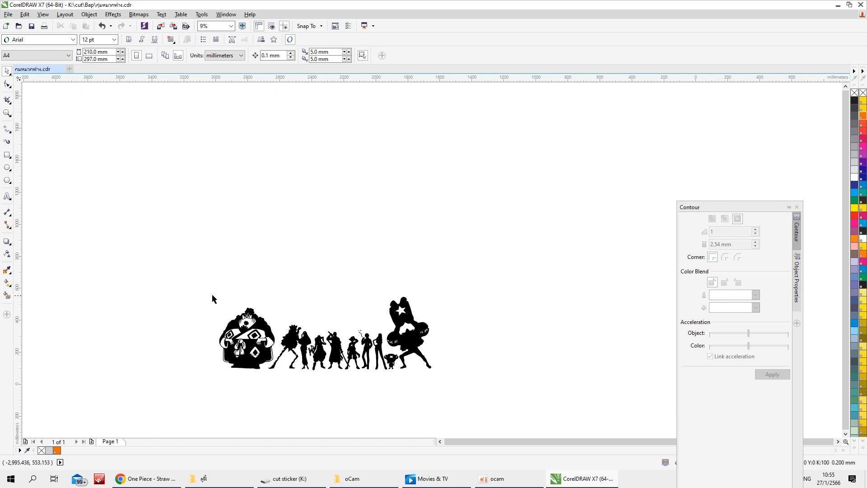
left_click_drag(194, 297, 292, 389)
left_click_drag(255, 351, 467, 350)
left_click(386, 393)
scroll(387, 392, "up", 1)
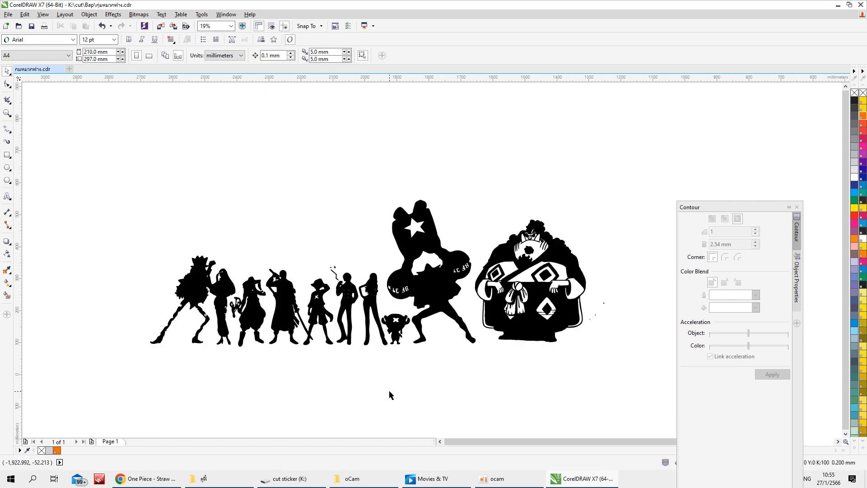
Import the phone screenshot with the Thousand Sunny emblem from the desktop and place it left of the silhouette row
scroll(337, 182, "down", 3)
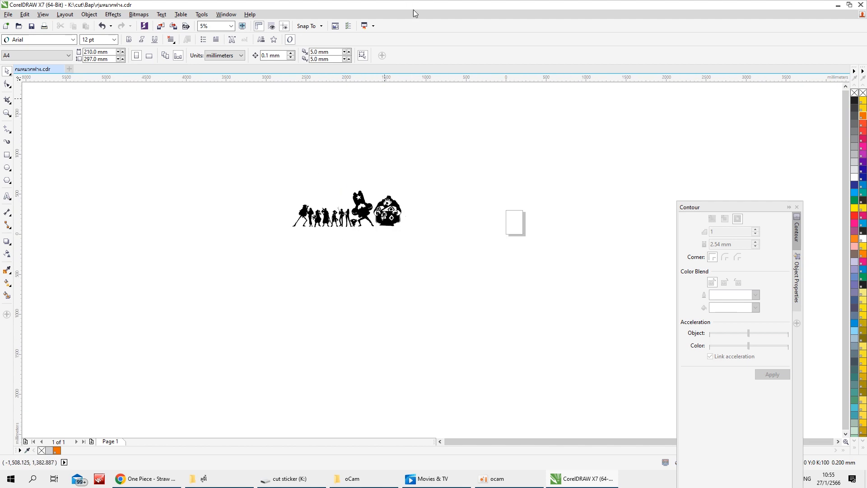
double_click(522, 7)
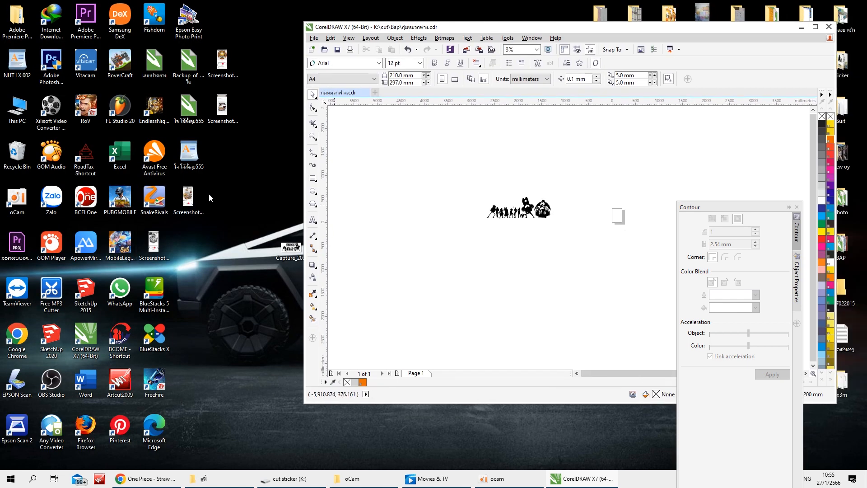
left_click_drag(228, 67, 435, 212)
scroll(440, 210, "up", 2)
left_click_drag(426, 248, 606, 337)
double_click(506, 28)
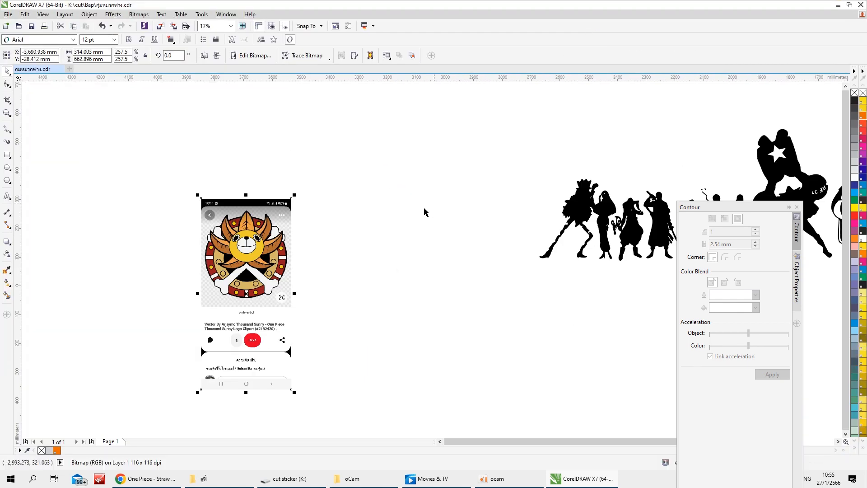
Convert the emblem screenshot to 1-bit black and white using the Line Art method with threshold 120
scroll(204, 263, "up", 2)
left_click(91, 15)
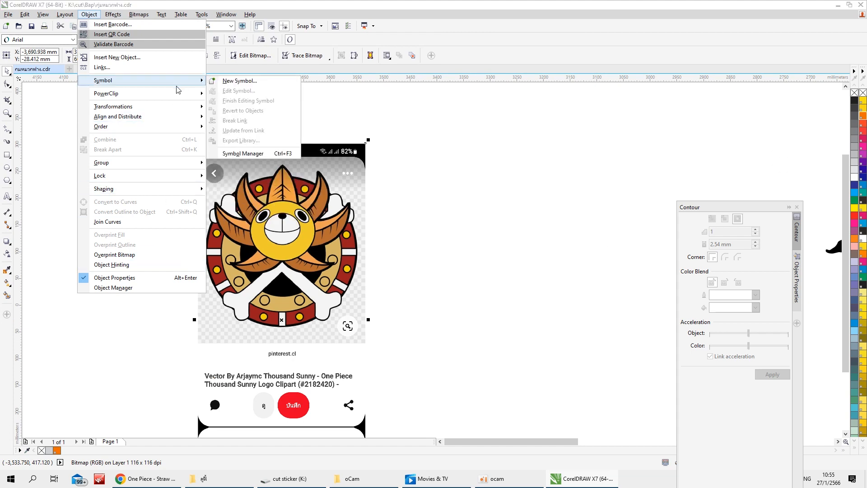
mouse_move(171, 128)
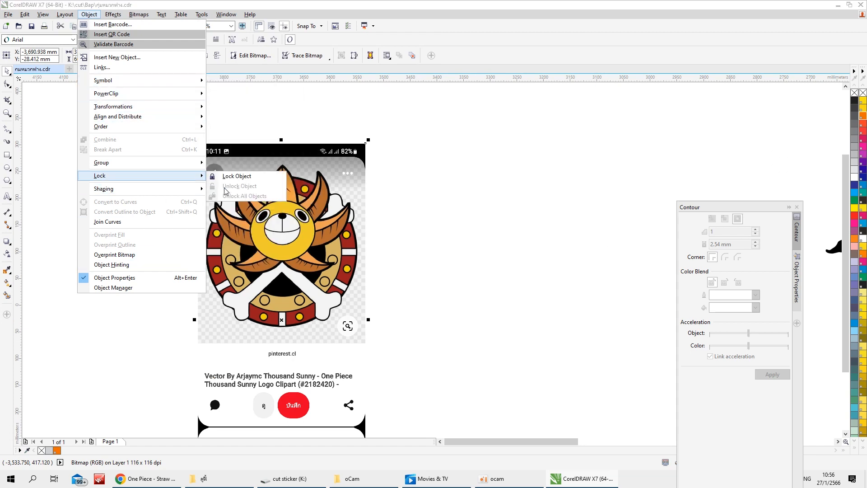
mouse_move(157, 17)
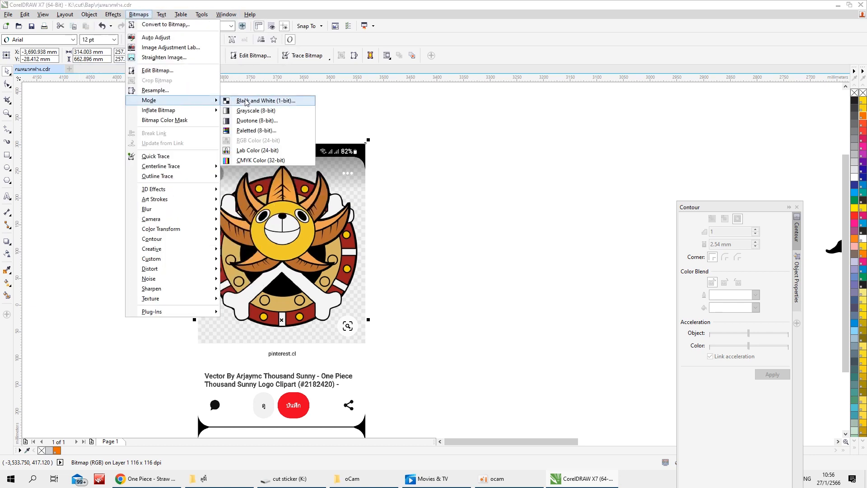
left_click(246, 100)
scroll(444, 208, "down", 3)
scroll(445, 208, "down", 2)
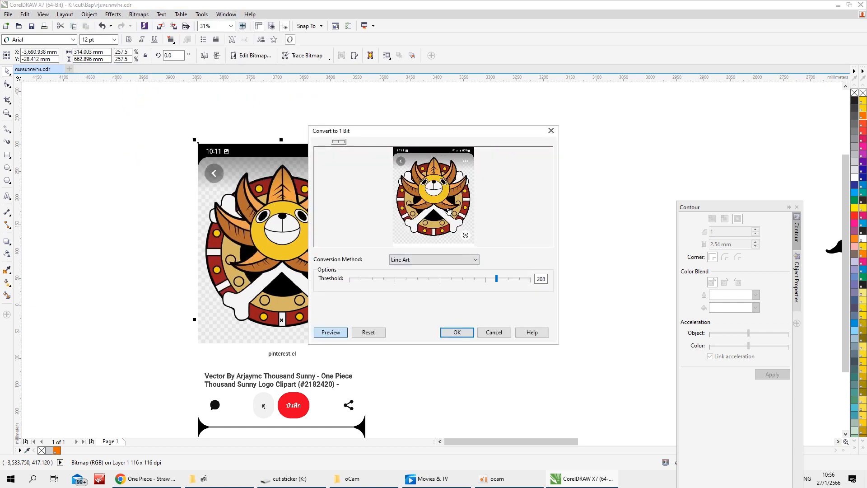
left_click_drag(496, 279, 434, 280)
left_click(442, 237)
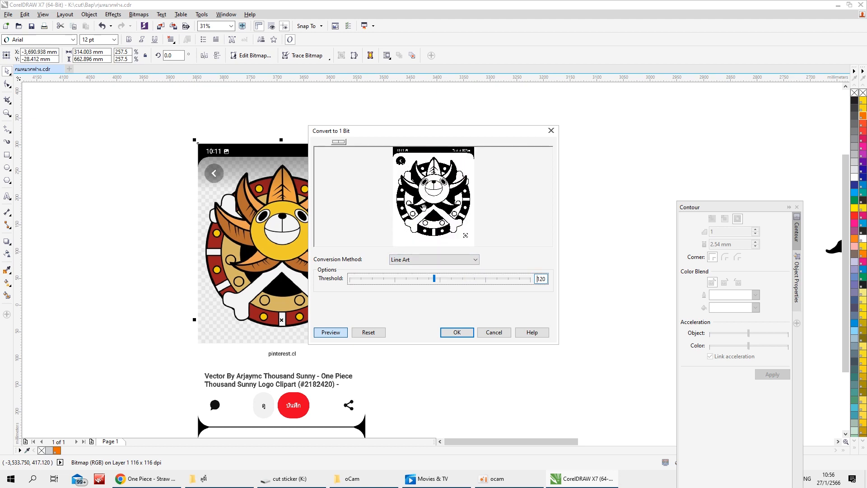
left_click(457, 332)
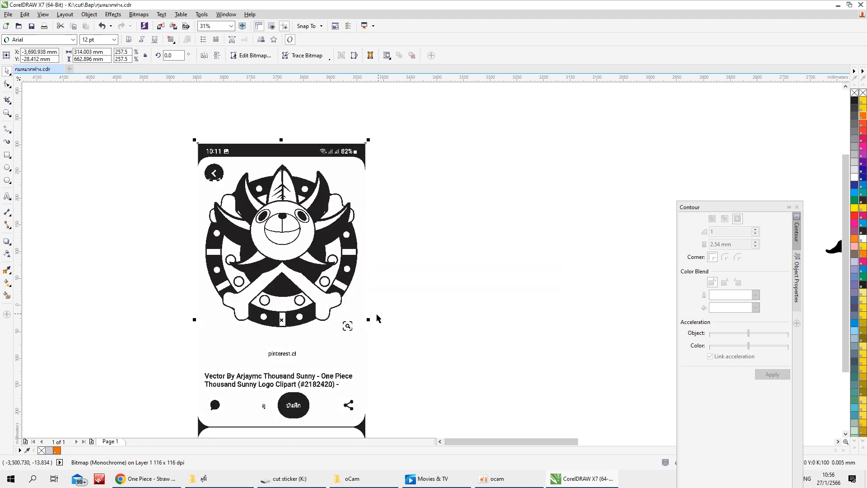
Trace the monochrome emblem screenshot with Outline Trace set to Line art, choosing the reduced bitmap size
right_click(281, 264)
mouse_move(357, 44)
left_click(451, 45)
left_click(208, 187)
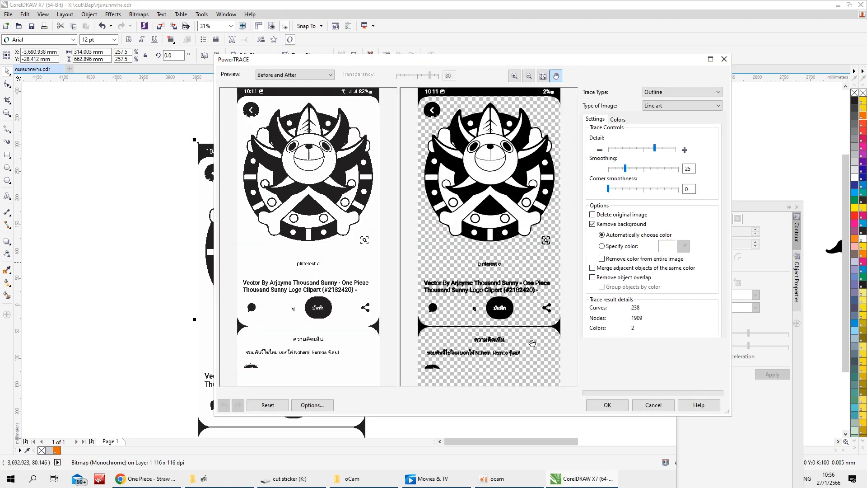
left_click(607, 404)
Move the traced artwork to the right of its source bitmap and delete the source bitmap
scroll(321, 239, "down", 1)
left_click_drag(309, 248, 433, 254)
left_click(327, 265)
key("Delete")
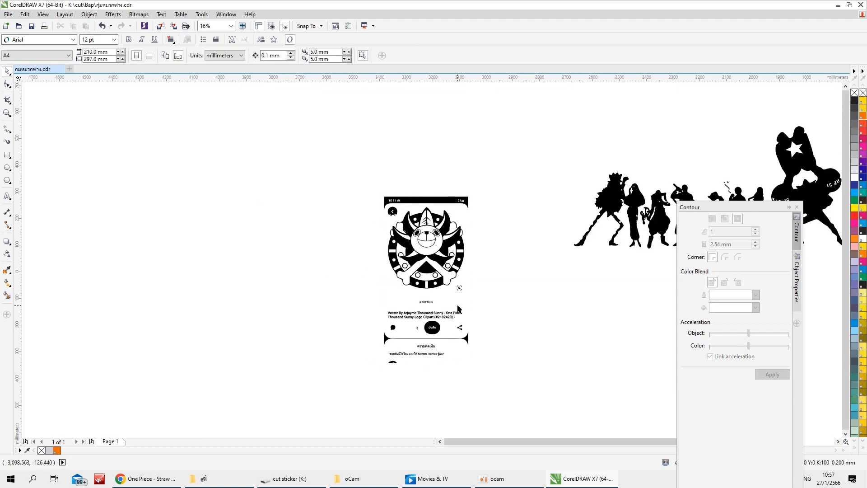
Ungroup the traced artwork and delete the phone-screen text, icons and frame pieces around the emblem
left_click(457, 305)
left_click(284, 55)
left_click_drag(510, 301, 366, 382)
key("Delete")
left_click_drag(445, 302, 479, 272)
key("Delete")
mouse_move(510, 160)
left_mouse_down()
mouse_move(352, 199)
mouse_move(397, 218)
left_mouse_up()
left_click(395, 200)
key("Delete")
Select all pieces of the emblem and move them to the right end of the silhouette row, beside the robed figure
scroll(87, 186, "down", 1)
left_click_drag(220, 188, 290, 251)
left_click_drag(246, 202, 531, 181)
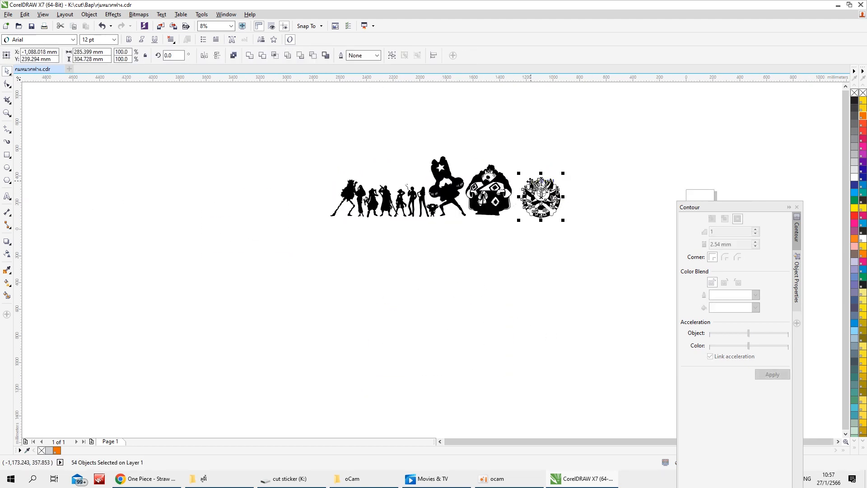
left_click(394, 219)
scroll(398, 219, "up", 1)
left_click_drag(363, 166, 433, 251)
left_click_drag(404, 210, 228, 203)
left_click(102, 26)
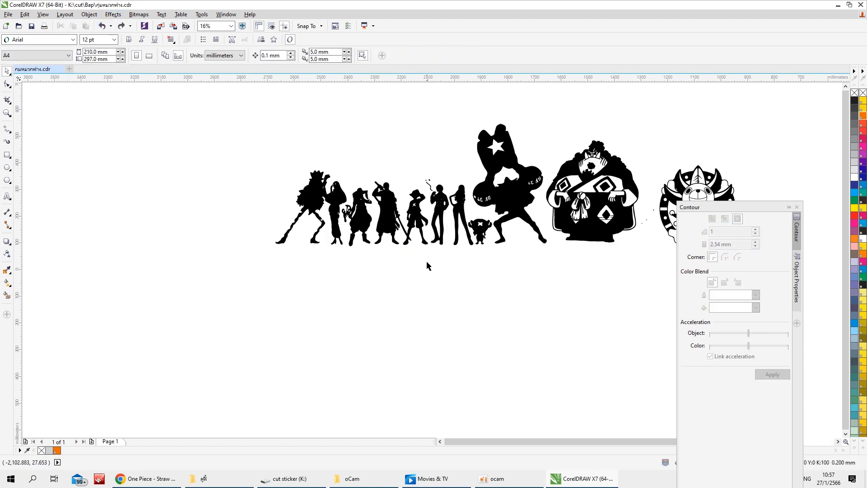
Move the joined swordsman and straw-hat figures out of the row to an empty area above its left end
left_click_drag(428, 259, 388, 181)
left_click(423, 284)
left_click(393, 211)
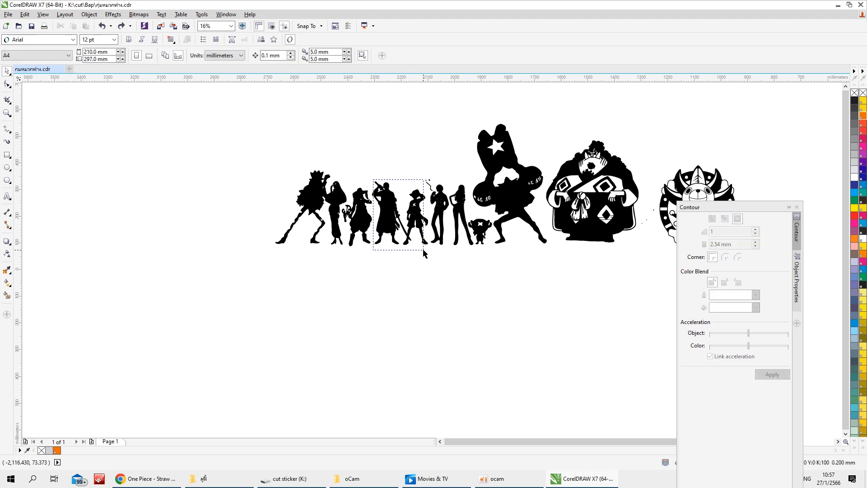
left_click_drag(394, 211, 239, 167)
left_click(243, 226)
left_click(225, 145)
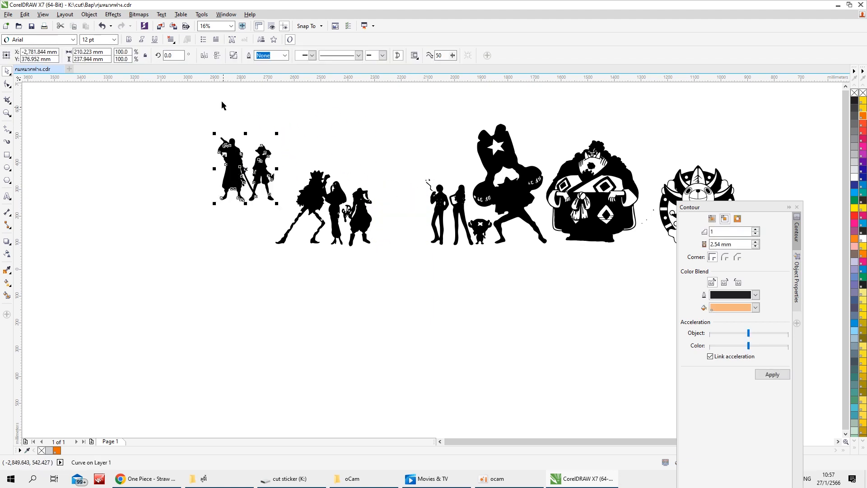
Mirror the swordsman and straw-hat pair horizontally and move it farther left, roughly level with the silhouette row
left_click(204, 56)
left_click(186, 200)
scroll(224, 160, "up", 1)
scroll(306, 187, "down", 1)
left_click(306, 188)
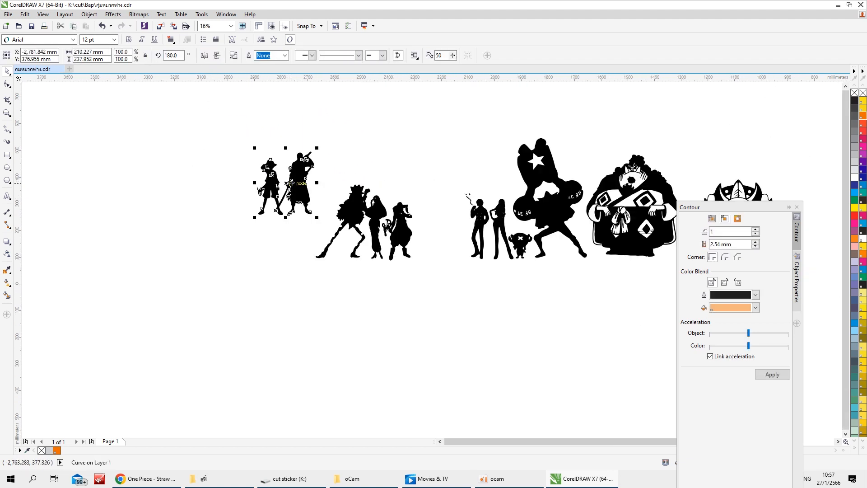
left_click_drag(286, 183, 205, 231)
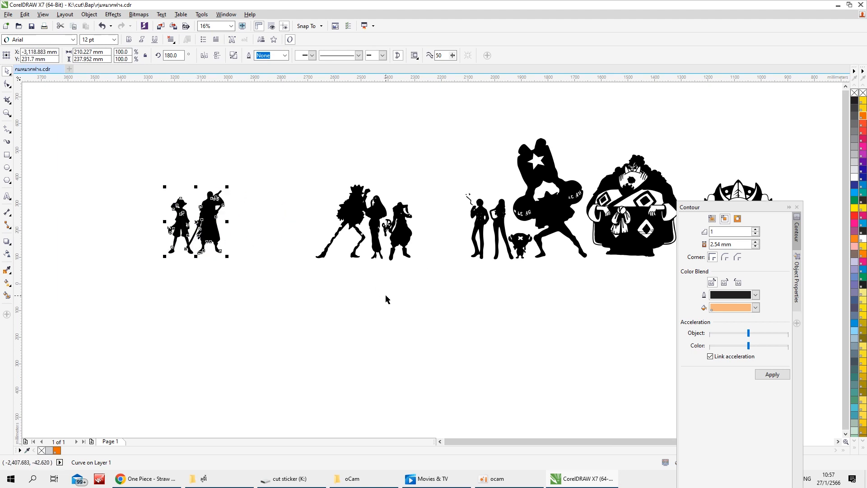
Move the slingshot figure and the slim standing woman from the row to the right of the mirrored pair
left_click_drag(386, 283, 386, 282)
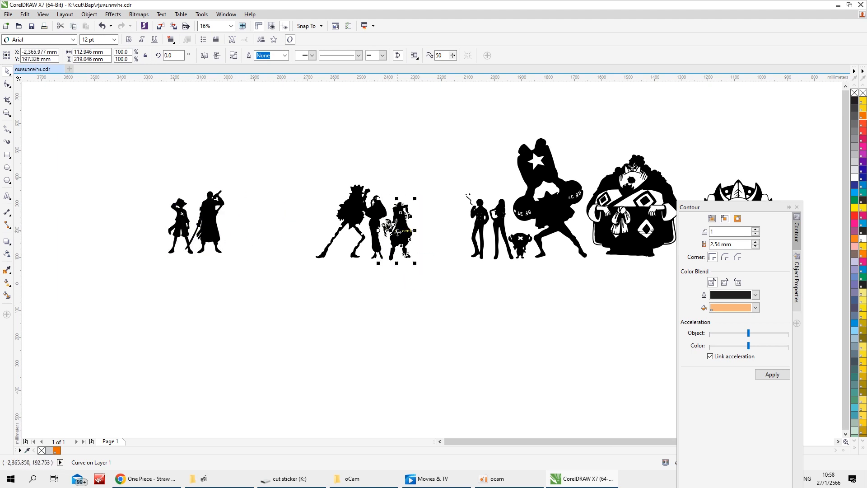
left_click_drag(400, 230, 245, 223)
left_click_drag(499, 228, 274, 217)
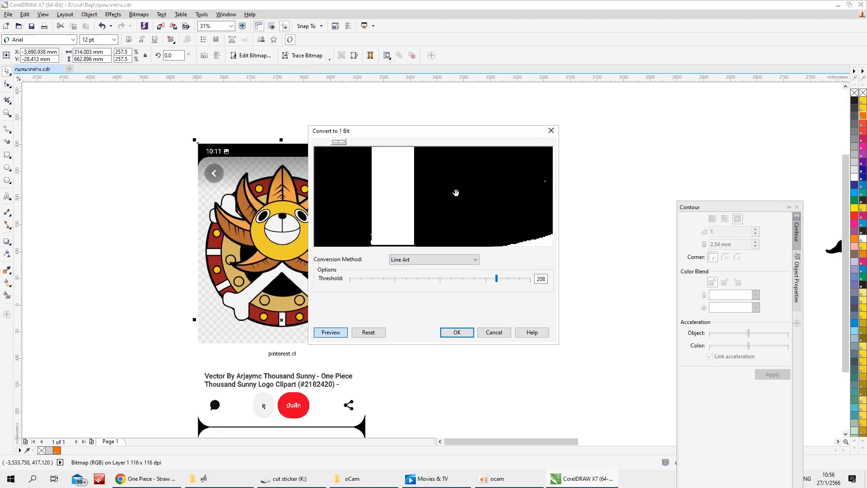
Convert the Thousand Sunny screenshot to a 1-bit bitmap with the Line Art method, lowering the threshold to 120
scroll(456, 193, "down", 4)
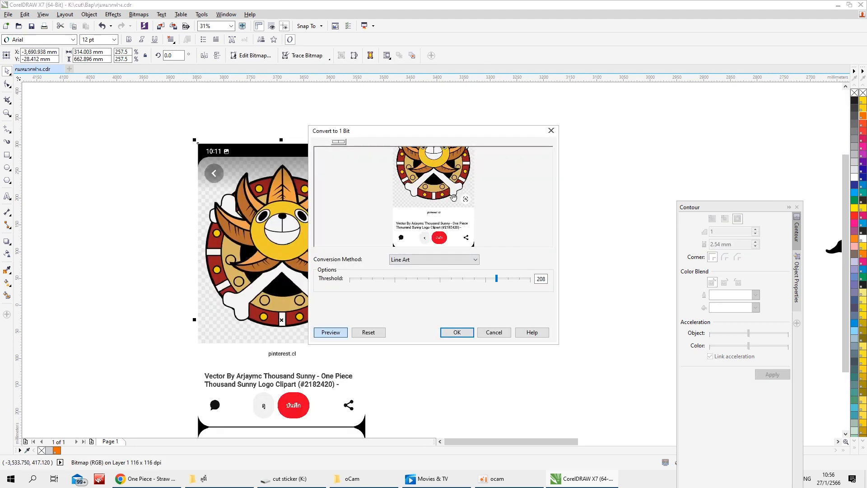
left_click_drag(453, 188, 449, 212)
scroll(449, 212, "down", 1)
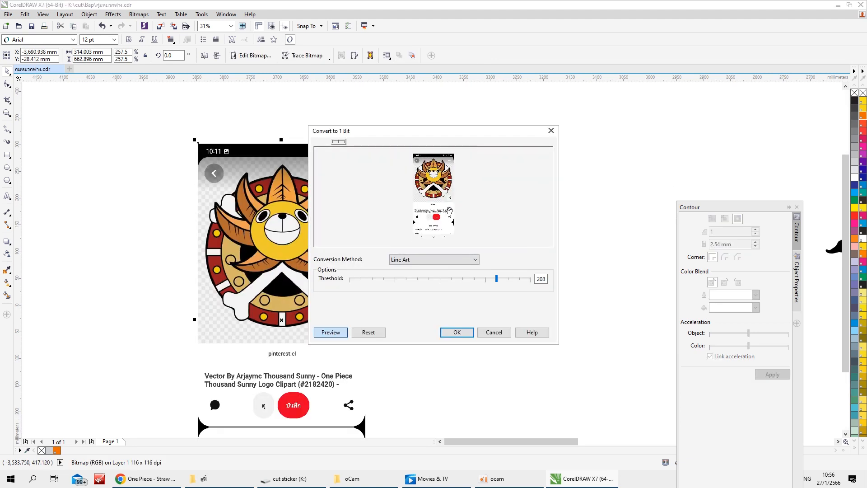
left_click(512, 279)
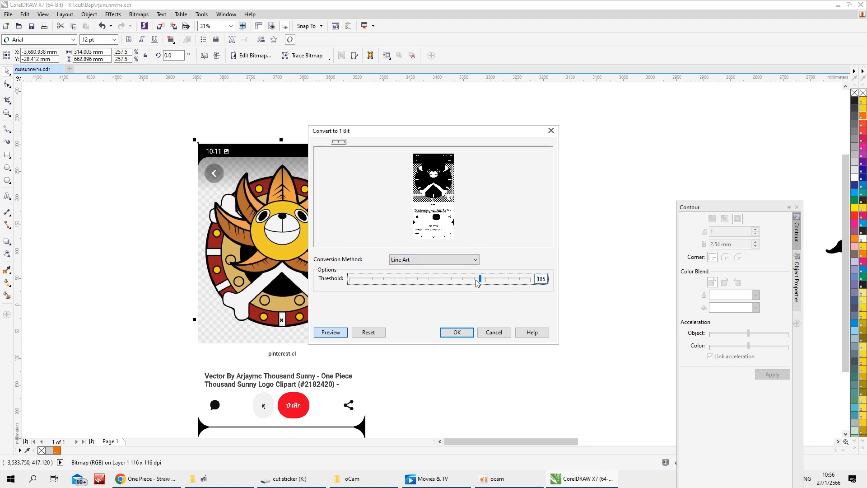
left_click_drag(477, 283, 440, 280)
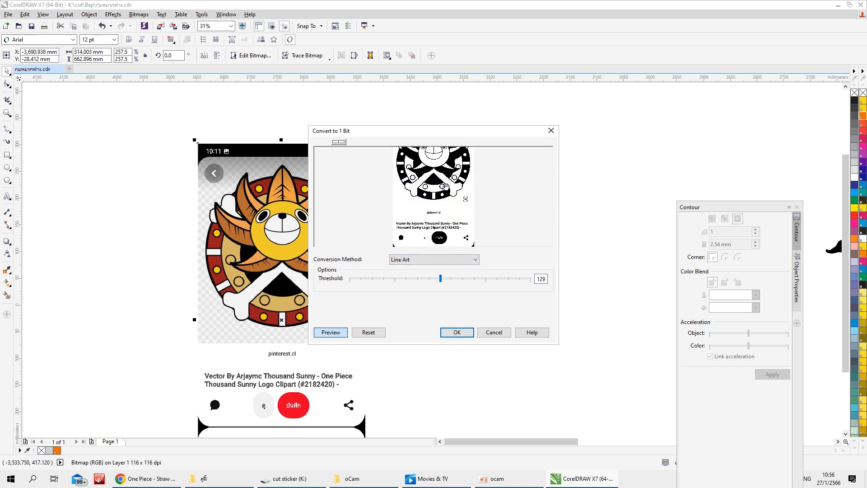
left_click_drag(445, 186, 446, 215)
left_click_drag(442, 280, 435, 280)
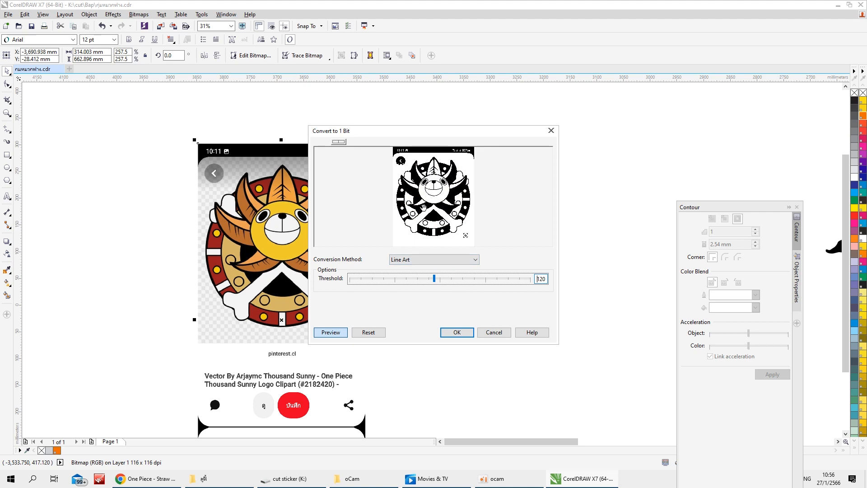
left_click(457, 333)
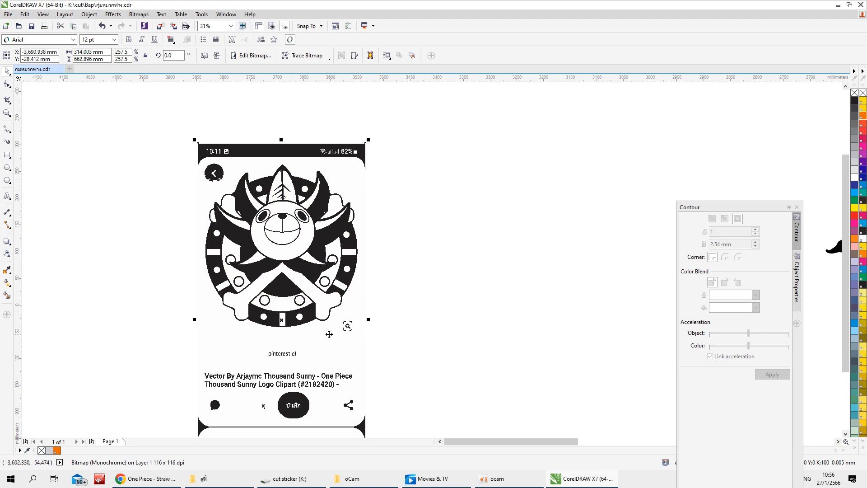
Trace the monochrome Thousand Sunny bitmap as line art at reduced bitmap size and delete the original bitmap
right_click(281, 268)
mouse_move(382, 48)
left_click(431, 47)
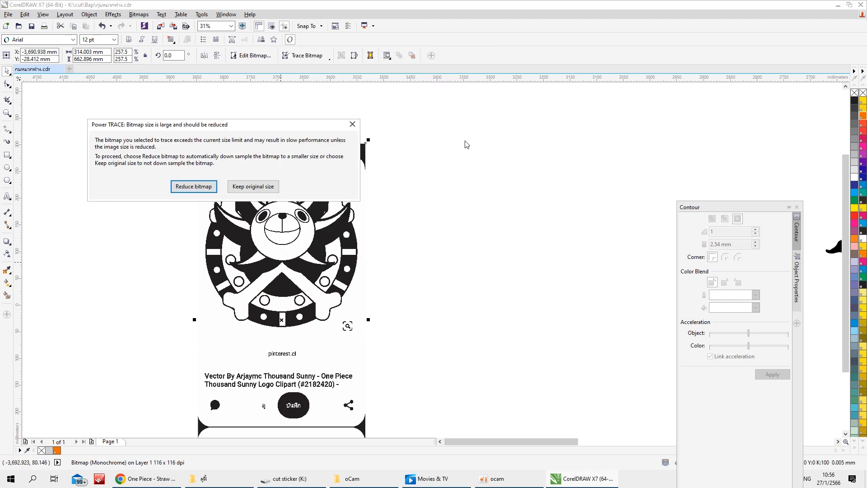
left_click(210, 189)
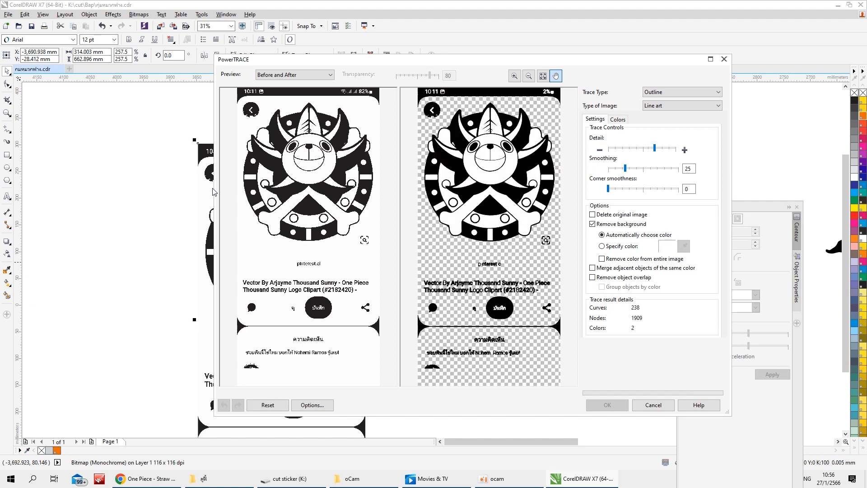
left_click(608, 405)
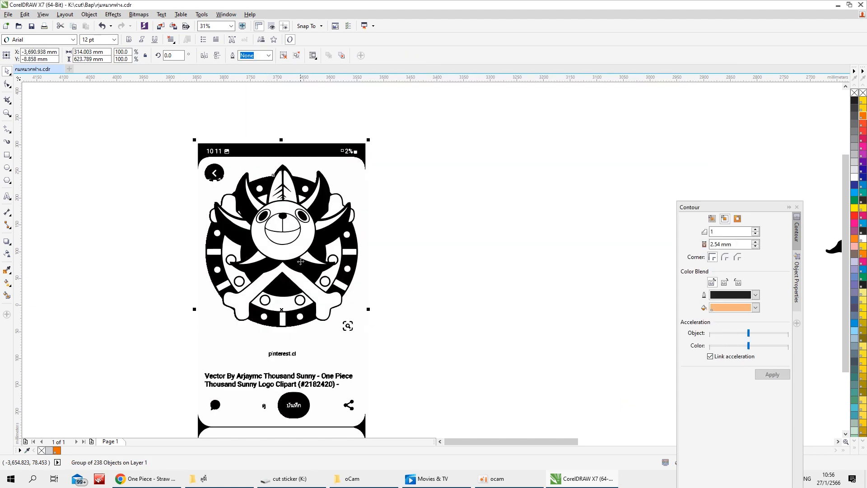
scroll(323, 239, "down", 3)
key("Delete")
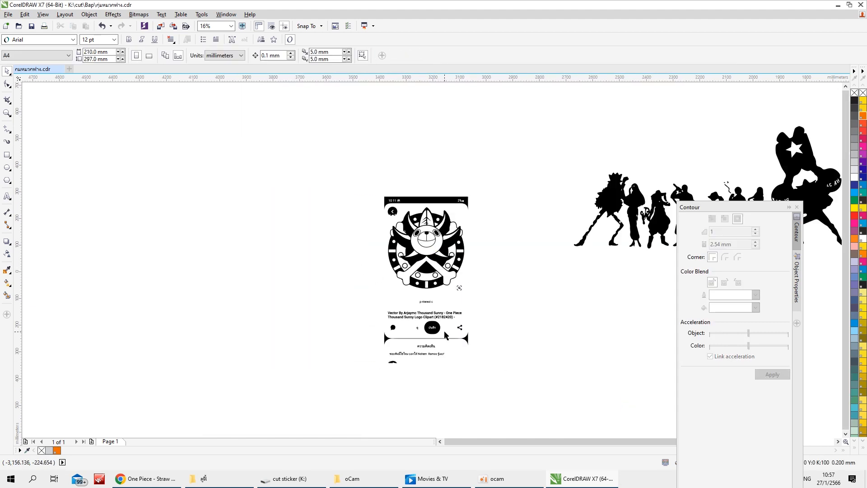
Ungroup the traced screenshot and delete the captions, buttons and search icon below the emblem
left_click(442, 246)
key("ctrl+u")
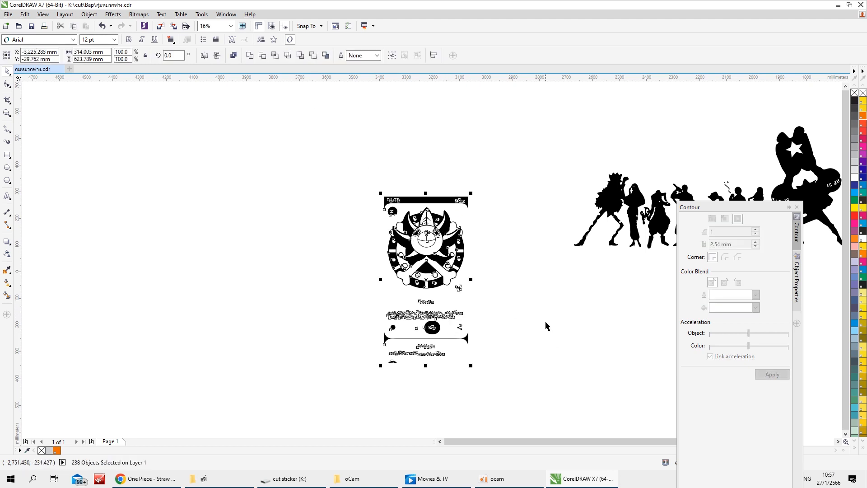
left_click(546, 323)
left_click_drag(511, 302, 371, 378)
key("Delete")
left_click_drag(482, 296, 451, 278)
key("Delete")
Delete the phone status bar, back button and frame remnants around the top of the emblem
left_click_drag(509, 161, 400, 216)
key("Delete")
key("Delete")
left_click(397, 200)
key("Delete")
left_click_drag(369, 187, 400, 219)
key("Delete")
Move the cleaned lion emblem to the right end of the row, beside the large seated figure
scroll(90, 185, "down", 2)
left_click(254, 215)
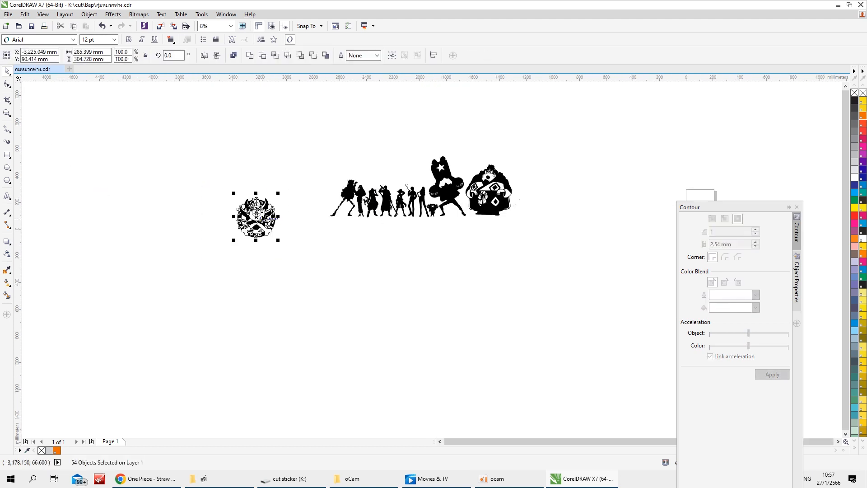
left_click_drag(254, 215, 540, 196)
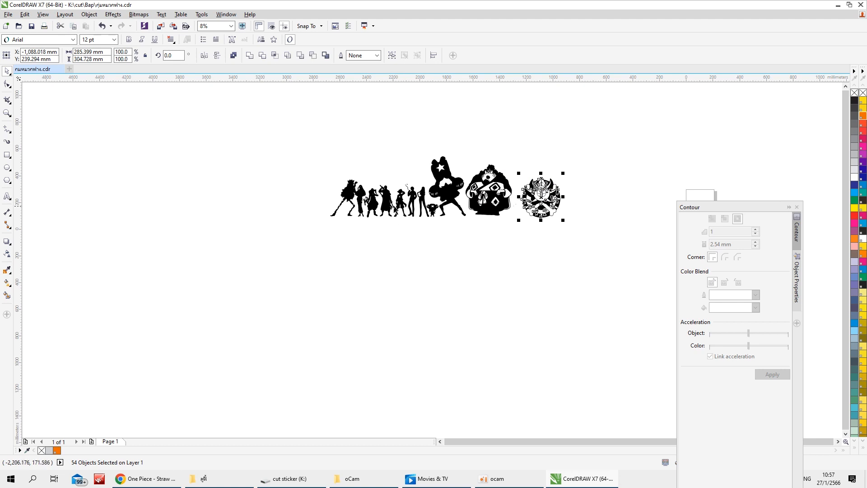
left_click(389, 231)
scroll(386, 190, "up", 2)
left_click_drag(363, 169, 435, 258)
left_click_drag(406, 215, 230, 214)
left_click(102, 25)
left_click(415, 245)
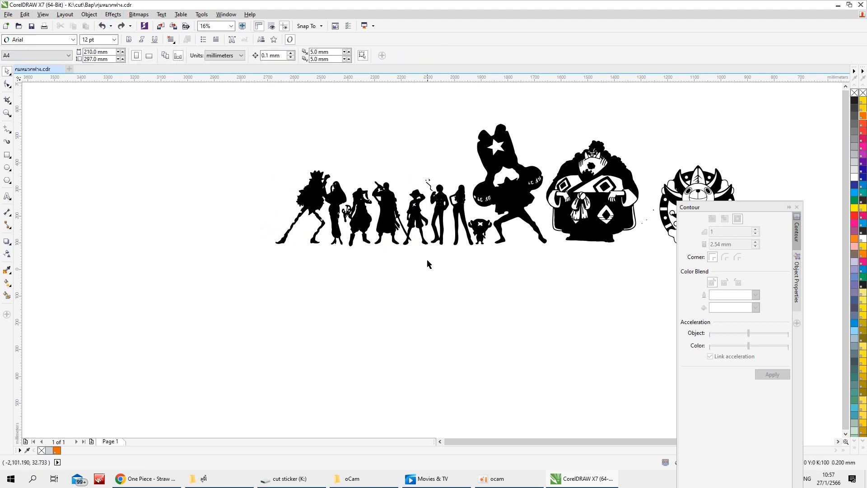
Move the joined swordsman and straw-hat pair out of the row to above its left end
left_click_drag(411, 217, 250, 190)
left_click(376, 177)
left_click(237, 222)
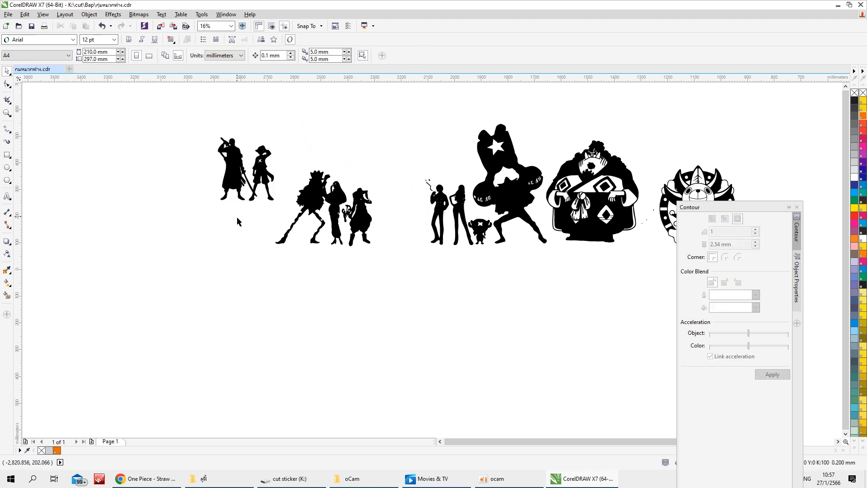
Mirror the swordsman and straw-hat pair horizontally and place it well left of the row at the same level
left_click(234, 171)
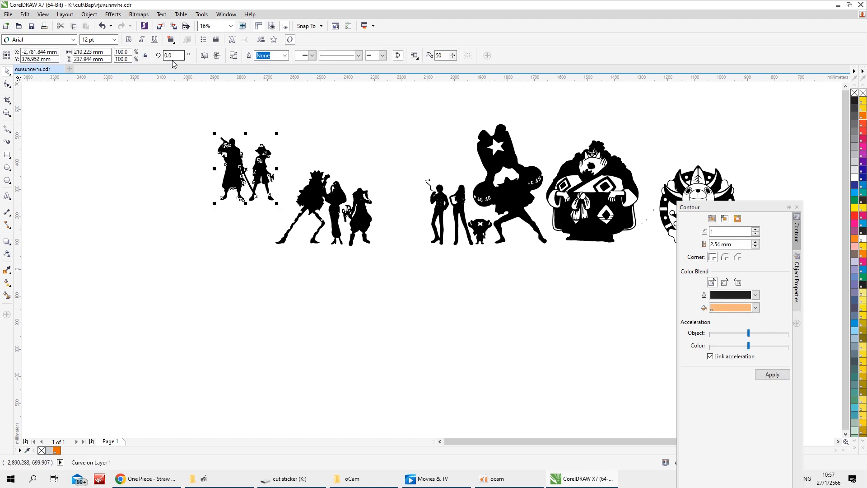
left_click(204, 55)
left_click(188, 206)
scroll(233, 166, "up", 2)
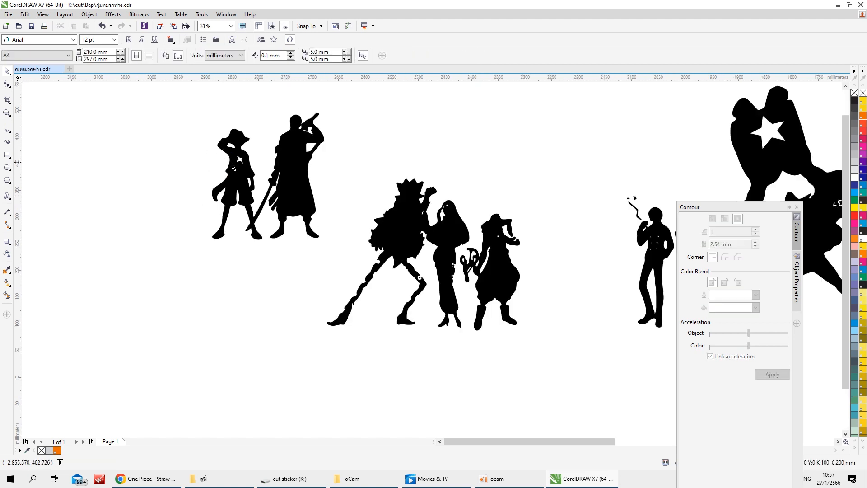
scroll(232, 166, "down", 2)
left_click(288, 185)
left_click_drag(288, 185, 199, 222)
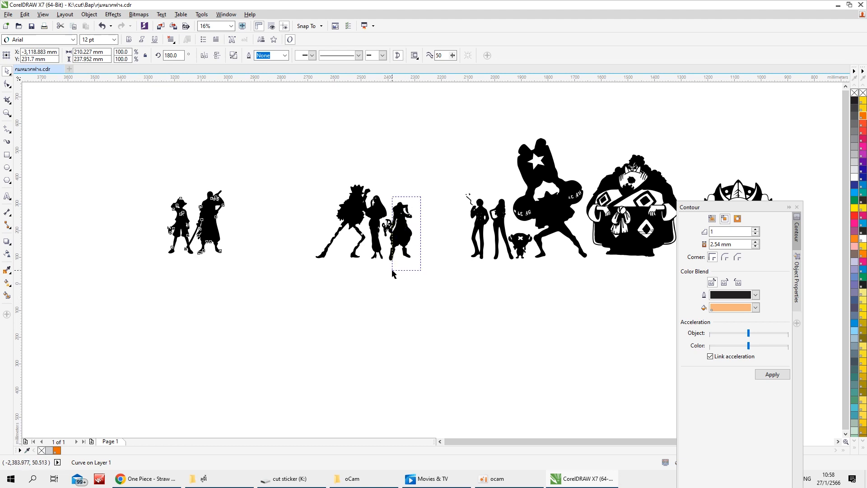
Place the slingshot figure and the slim standing woman to the right of the mirrored swordsman pair
left_click(398, 231)
left_click_drag(397, 231, 243, 225)
left_click_drag(500, 227, 275, 230)
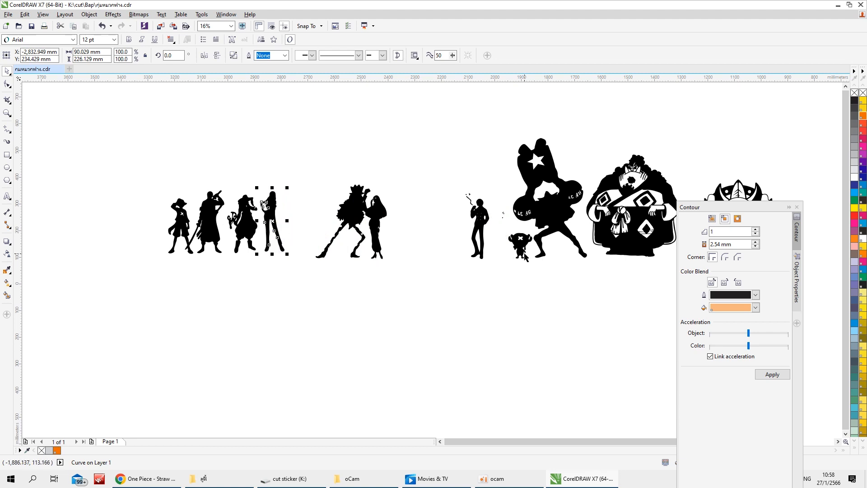
Shift the slim standing woman right to leave a gap after the slingshot figure
scroll(499, 227, "up", 1)
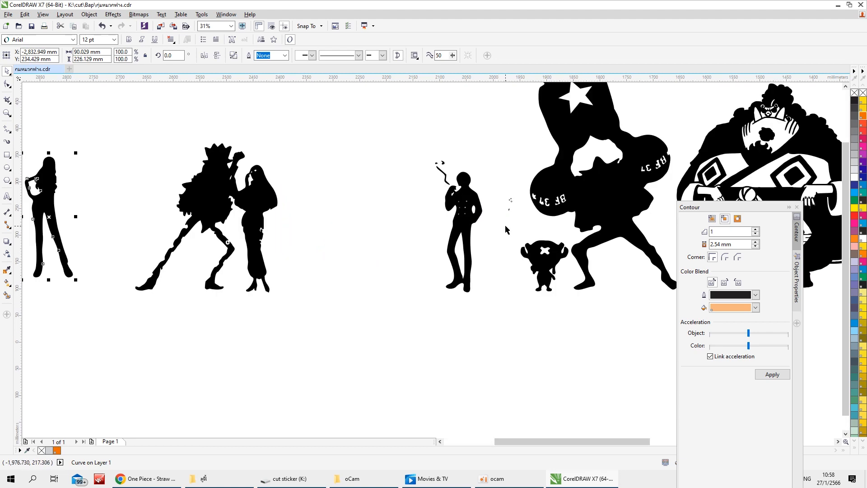
scroll(366, 189, "down", 1)
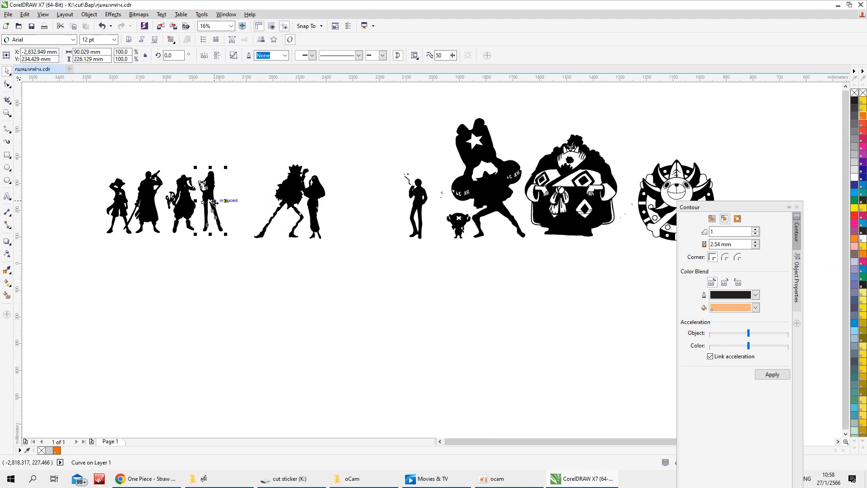
left_click_drag(213, 202, 239, 201)
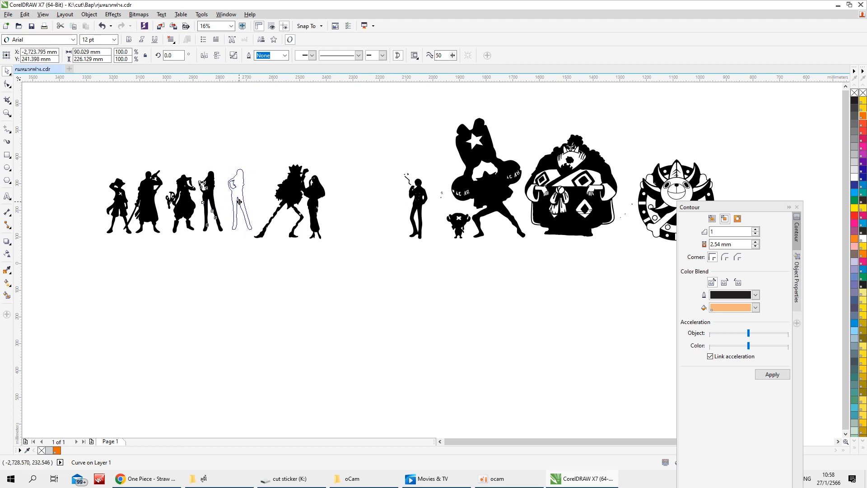
left_click_drag(239, 202, 237, 201)
scroll(75, 177, "up", 1)
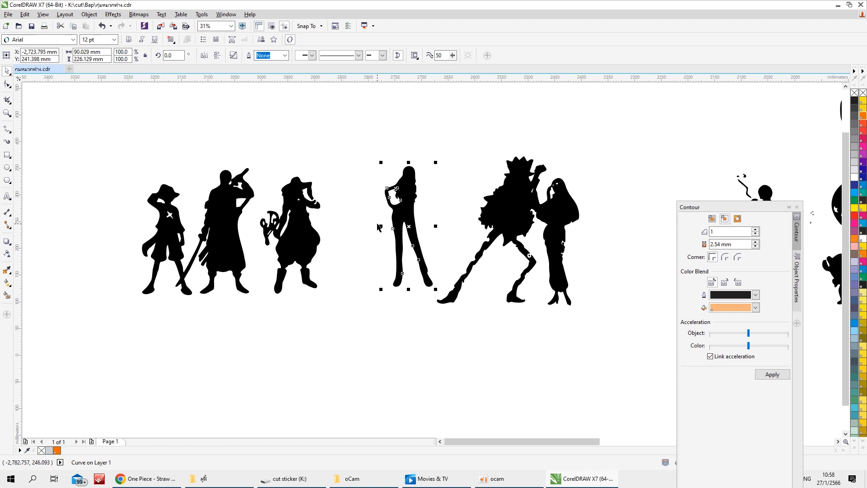
Move the smoking man with his smoke marks into the gap between the slingshot figure and the slim woman
scroll(378, 228, "down", 1)
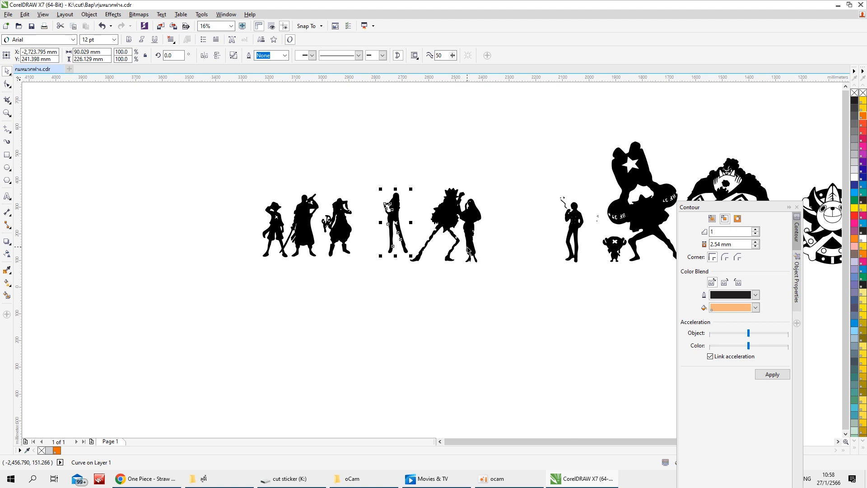
left_click_drag(544, 175, 595, 272)
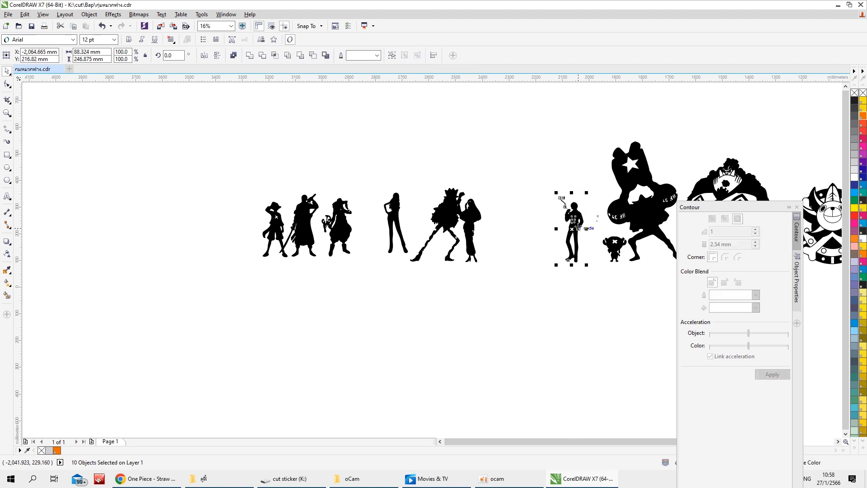
left_click_drag(577, 222, 375, 222)
left_click(385, 223)
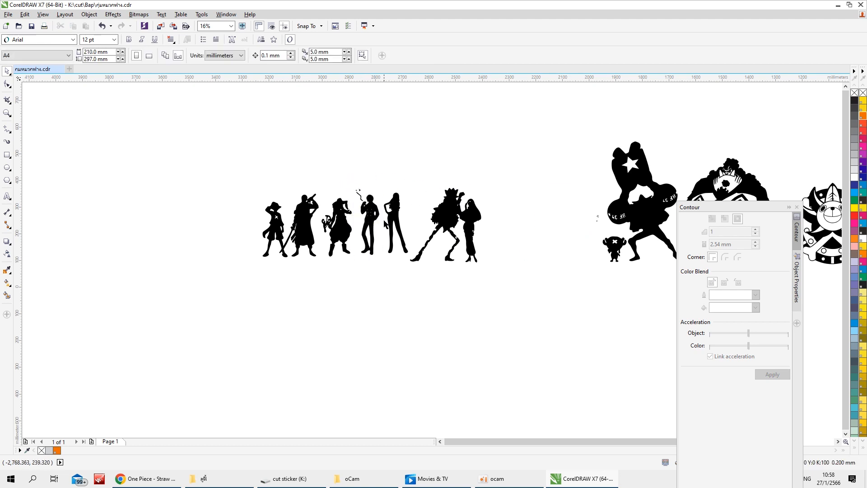
Mirror the joined skeleton and long-skirted woman horizontally and move the pair farther right
left_click(465, 221)
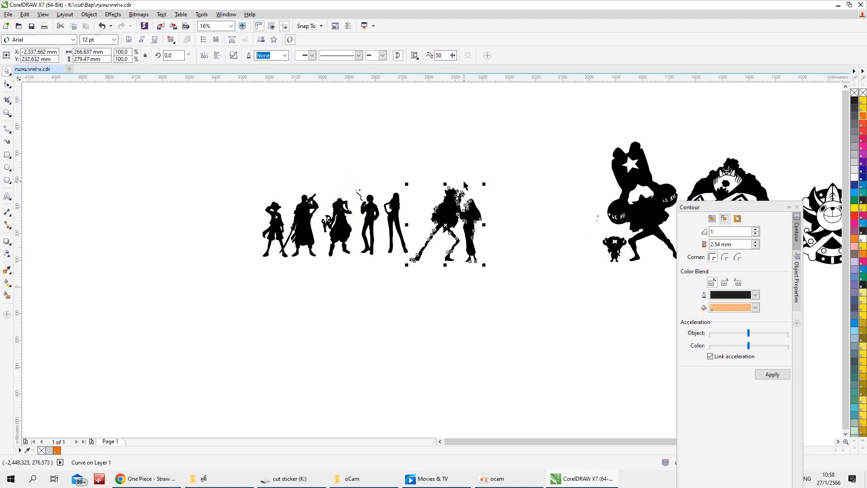
left_click(205, 56)
left_click_drag(445, 227, 495, 226)
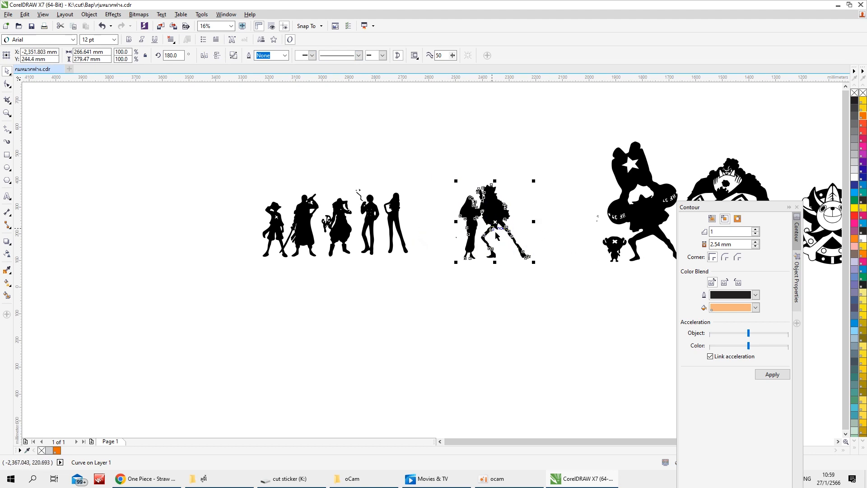
Move the small reindeer figure between the slim standing woman and the mirrored skeleton pair
left_click_drag(581, 228, 426, 243)
left_click(533, 216)
left_click_drag(546, 166, 462, 284)
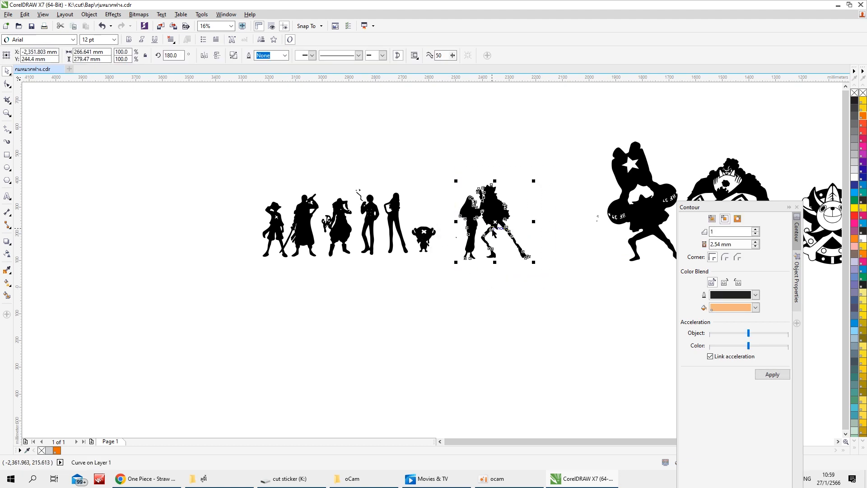
left_click_drag(491, 228, 474, 219)
scroll(402, 227, "up", 1)
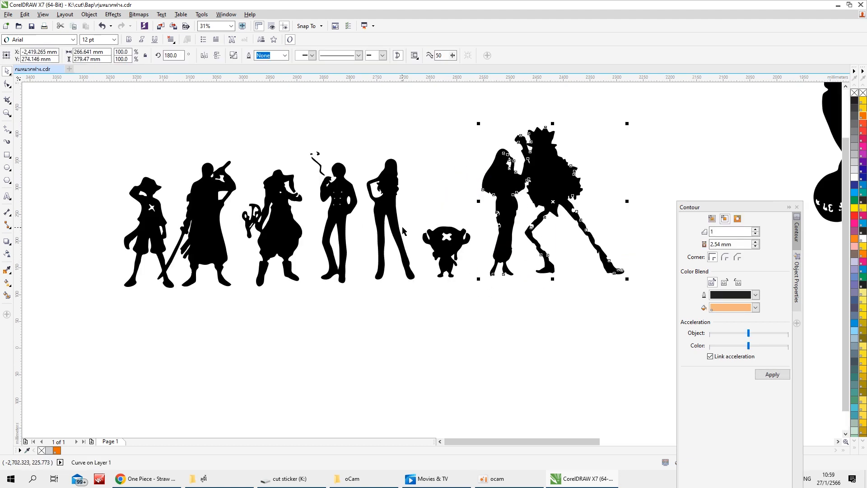
scroll(390, 266, "down", 1)
left_click(541, 153)
scroll(585, 260, "up", 1)
left_click_drag(565, 199, 605, 228)
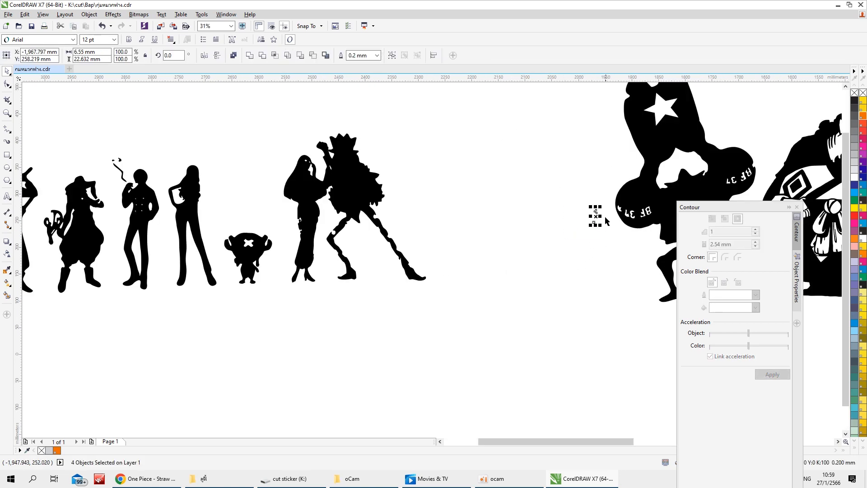
scroll(605, 217, "up", 3)
scroll(605, 217, "down", 2)
left_click(469, 202)
left_click(100, 25)
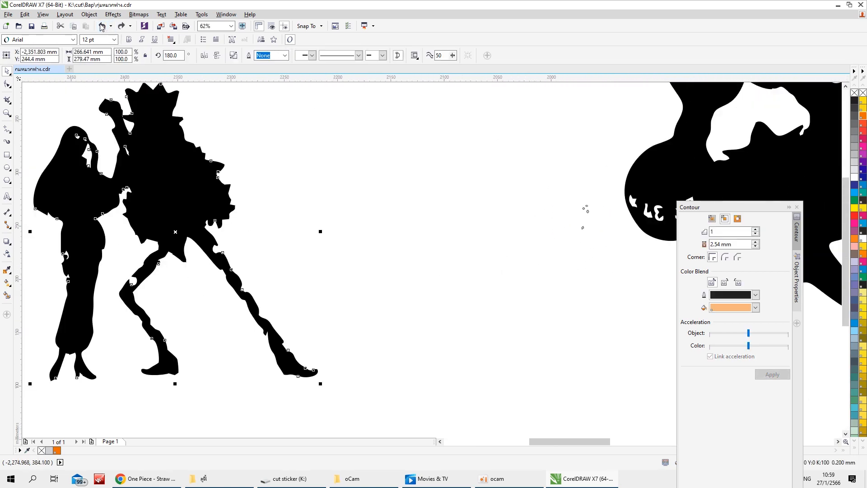
left_click(100, 25)
left_click(101, 25)
left_click(100, 25)
Enlarge the lion emblem to about 603 by 644 mm and place it right of the large seated figure
scroll(693, 237, "down", 5)
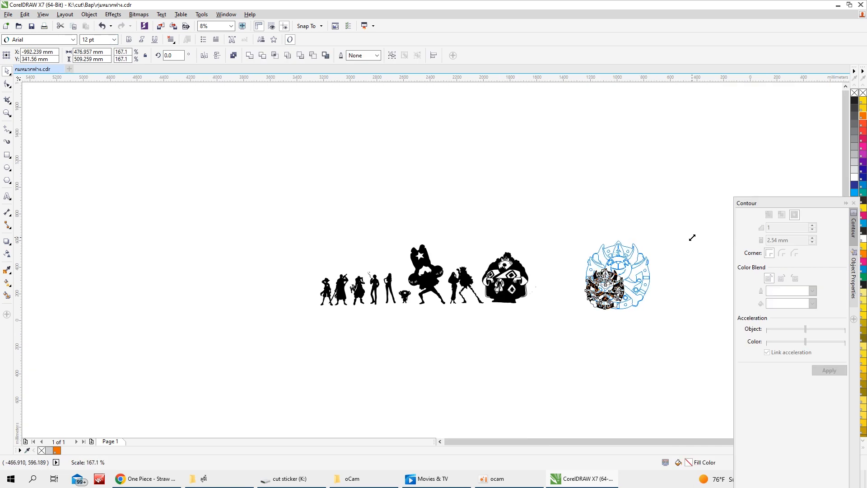
left_click_drag(697, 236, 706, 232)
left_click_drag(655, 255, 326, 220)
left_click_drag(280, 266, 576, 264)
Fill the emblem's main shape with PANTONE Orange 021 C
left_click(499, 337)
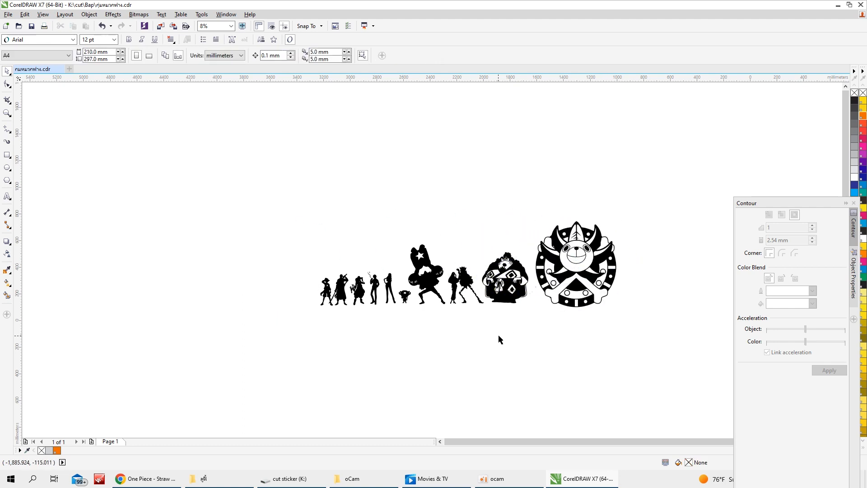
left_click(611, 258)
left_click(863, 117)
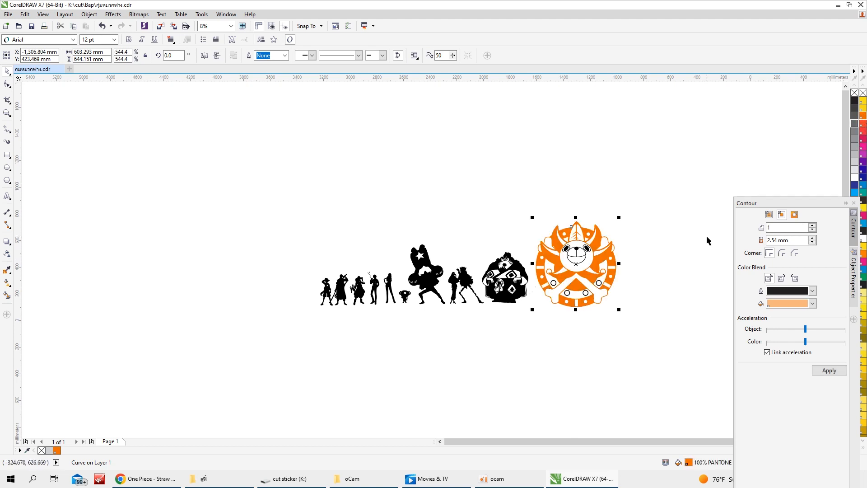
left_click_drag(652, 231, 536, 310)
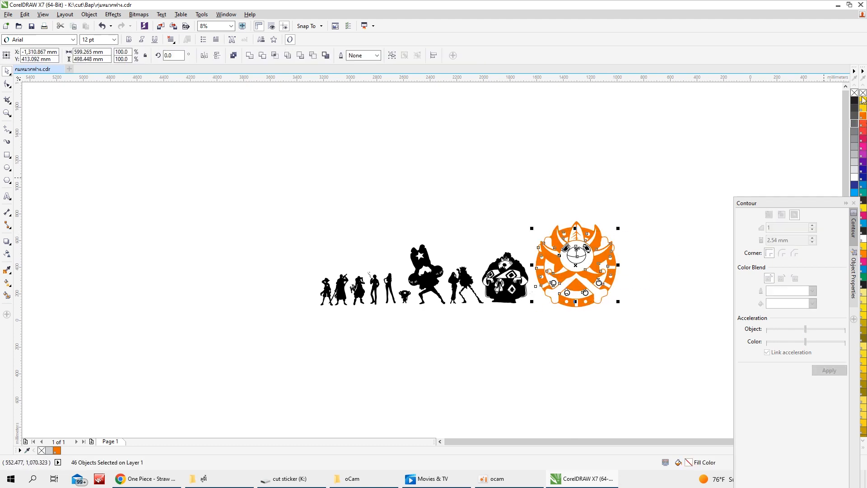
left_click(862, 118)
key("ctrl+z")
left_click(630, 252)
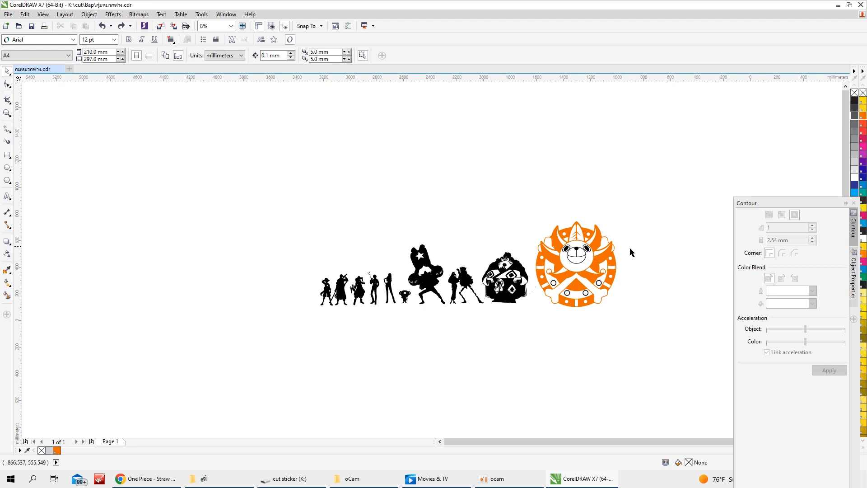
left_click(599, 284)
left_click(862, 117)
left_click(595, 336)
left_click_drag(604, 338, 561, 288)
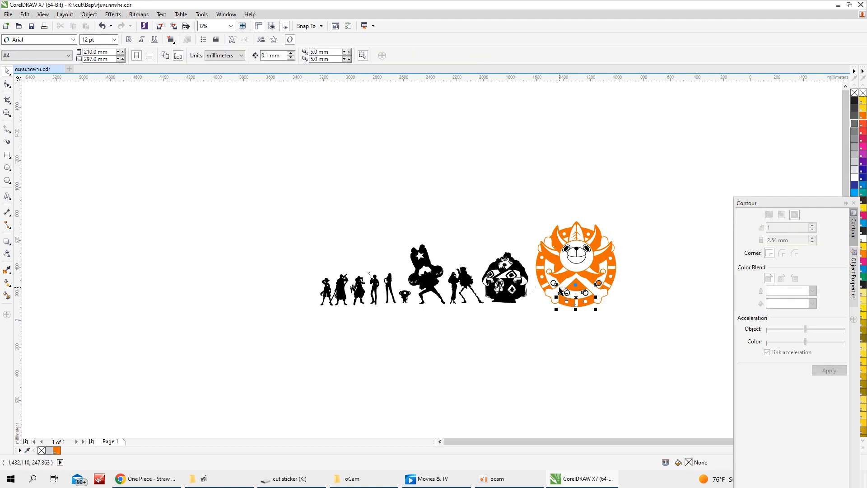
left_click(862, 116)
left_click(103, 26)
left_click(501, 163)
scroll(592, 307, "up", 1)
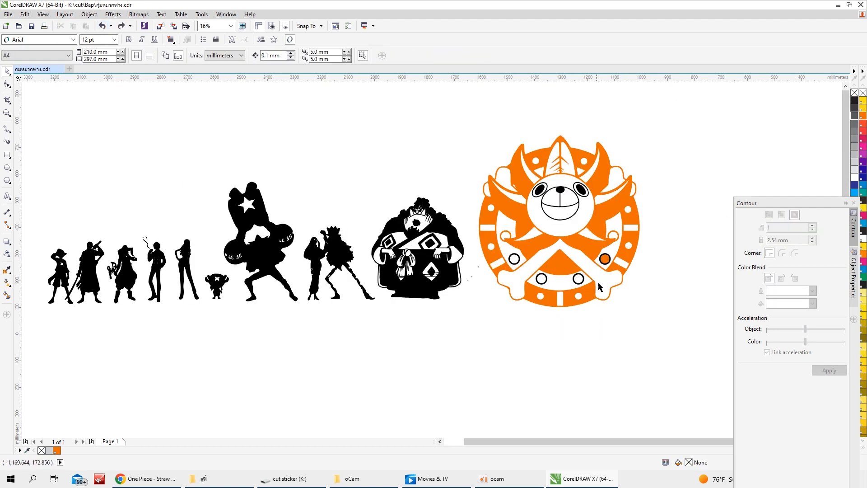
left_click(103, 26)
Fill the ring at the emblem's right side, above the crossed bone, with PANTONE Orange 021 C
left_click(635, 254)
left_click(610, 258)
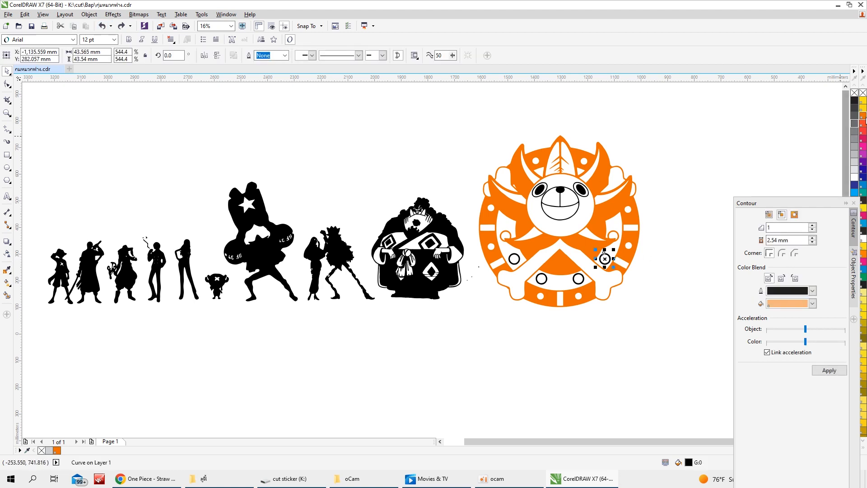
left_click(865, 116)
left_click(863, 116)
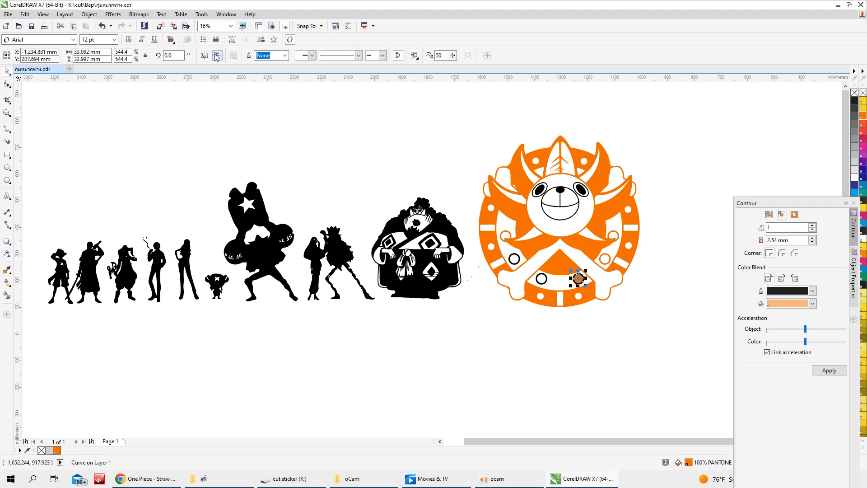
left_click(103, 26)
left_click(572, 198)
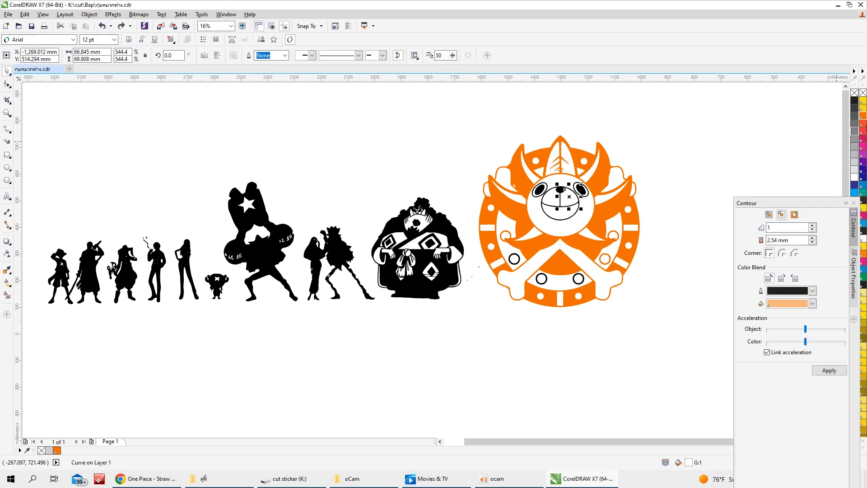
left_click(863, 116)
left_click(103, 26)
Fill the nose and mouth outline of the lion's face with PANTONE Orange 021 C
scroll(617, 200, "up", 2)
scroll(616, 200, "up", 1)
left_click(472, 213)
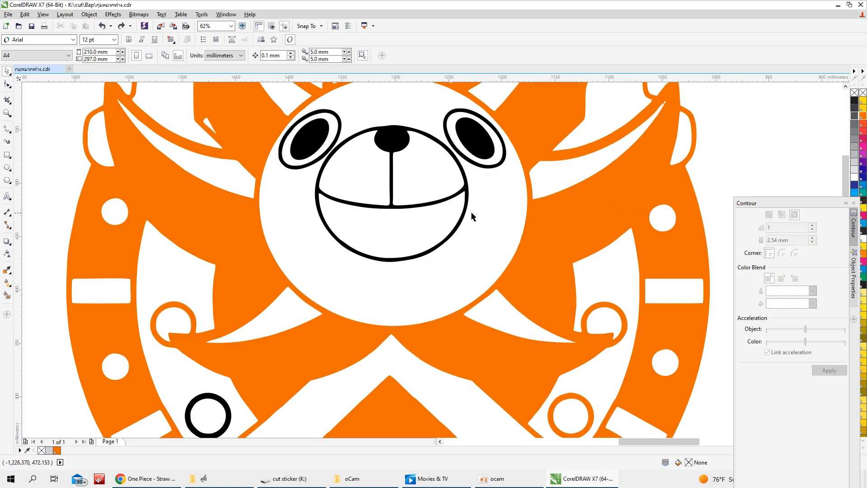
left_click(466, 210)
left_click(863, 116)
Fill the outlines and pupils of the lion's eyes with the emblem's orange
left_click(499, 165)
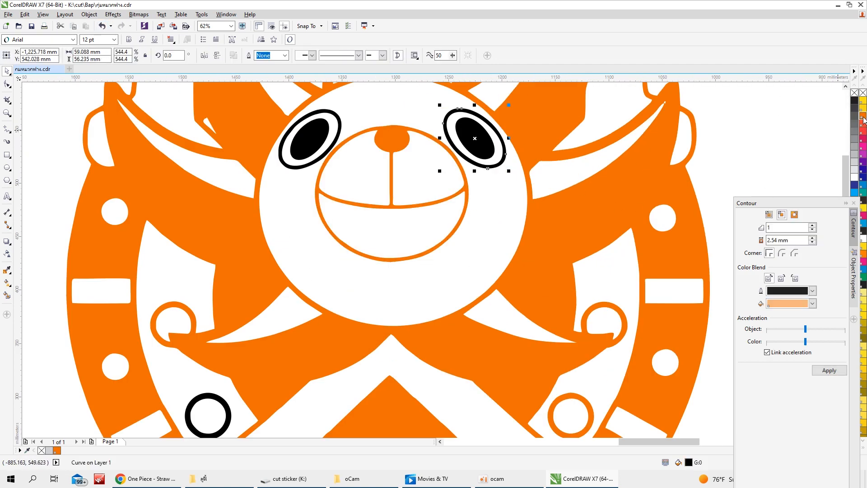
left_click(863, 116)
left_click(483, 146)
left_click(863, 116)
left_click(324, 156)
left_click(863, 117)
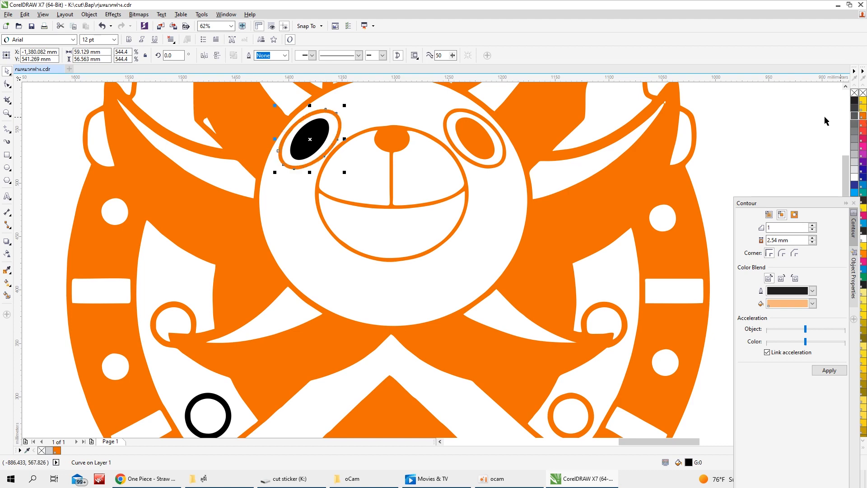
Fill the three remaining black rings in the lower half of the emblem with the same orange
scroll(600, 191, "down", 3)
scroll(542, 309, "up", 3)
left_click(529, 283)
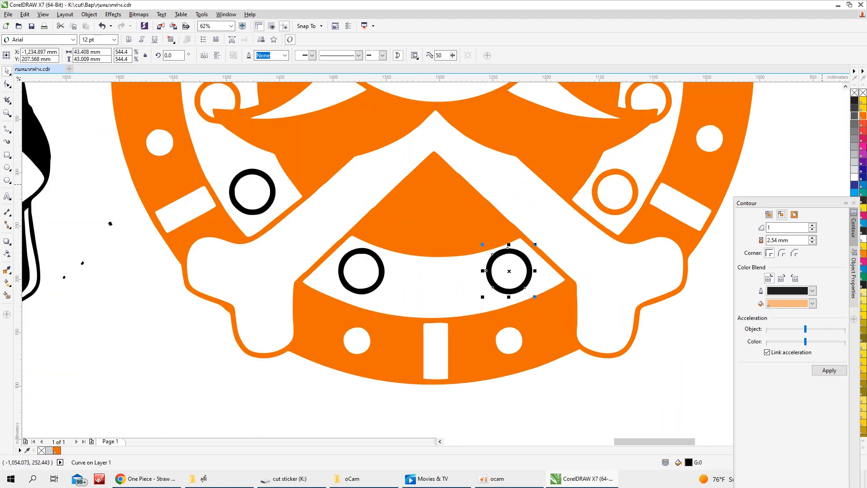
left_click(863, 116)
left_click(383, 279)
left_click(863, 116)
left_click(273, 192)
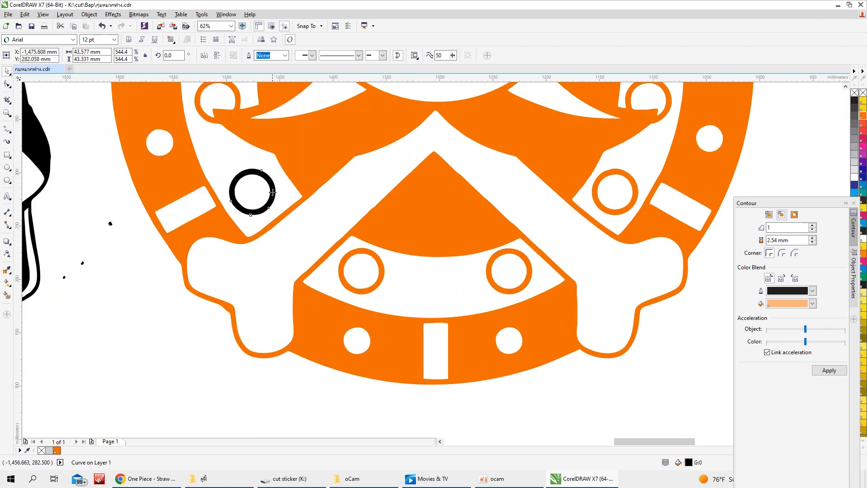
left_click(863, 116)
Fill the large seated figure, including its face and diamond details, with light blue
scroll(826, 193, "down", 3)
left_click_drag(621, 269, 565, 202)
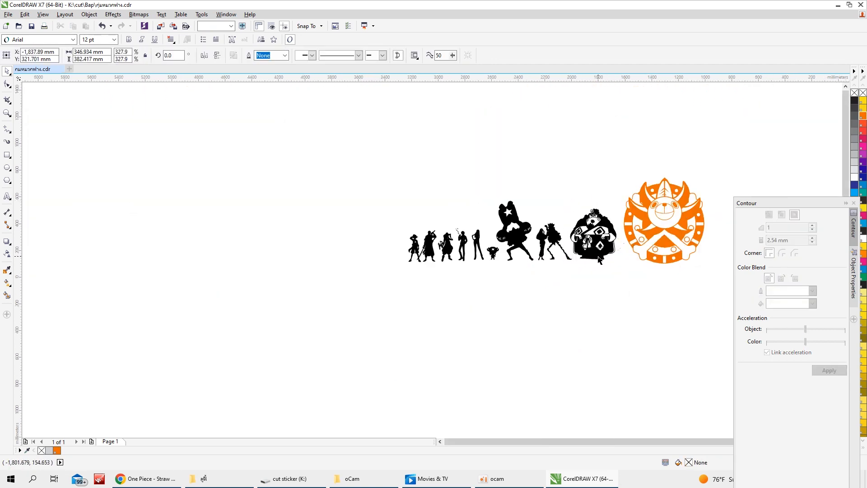
left_click(863, 189)
scroll(649, 272, "up", 1)
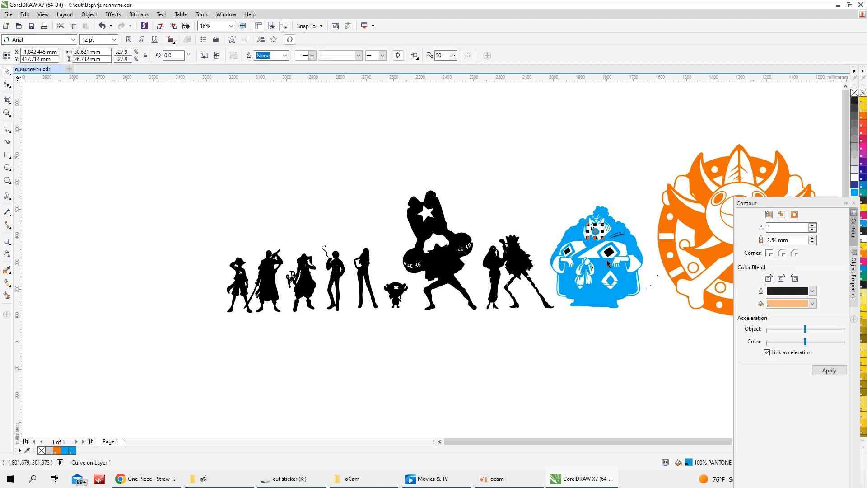
left_click(609, 253)
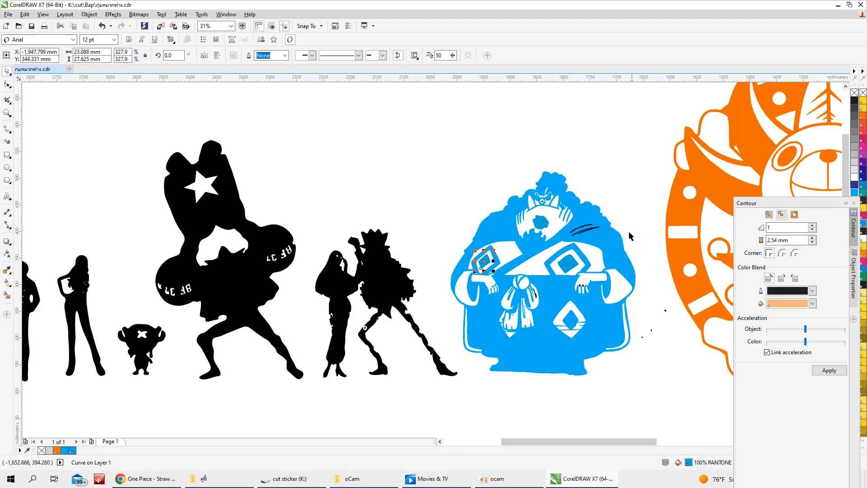
Delete the stray black strokes on the seated figure's shoulder and the small specks beside it
scroll(650, 242, "up", 1)
left_click_drag(637, 214, 582, 237)
key("Delete")
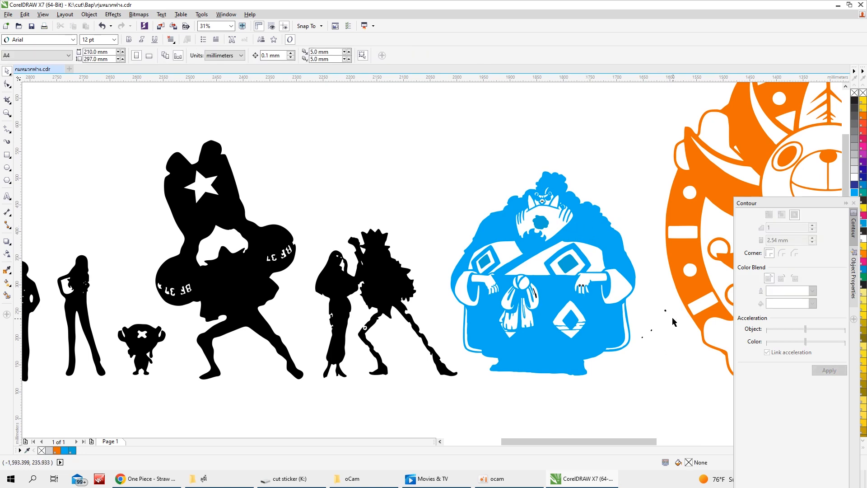
scroll(491, 289, "down", 1)
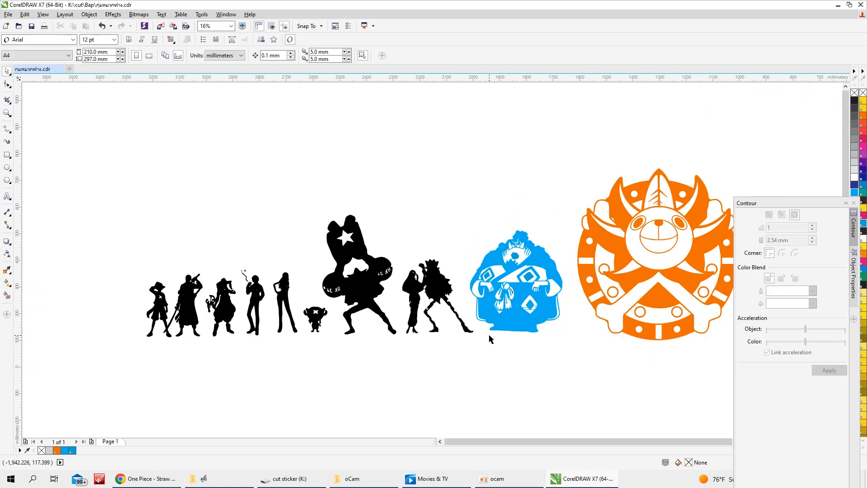
scroll(488, 335, "down", 1)
scroll(477, 349, "up", 1)
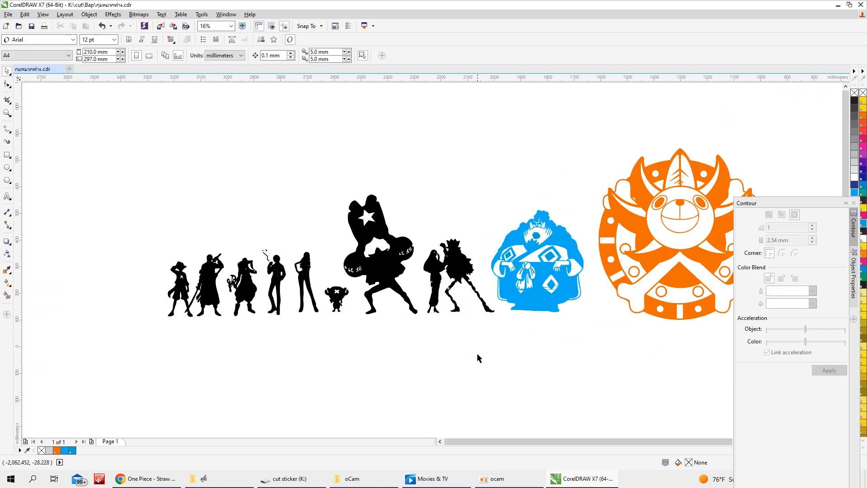
scroll(478, 357, "down", 1)
scroll(455, 326, "up", 1)
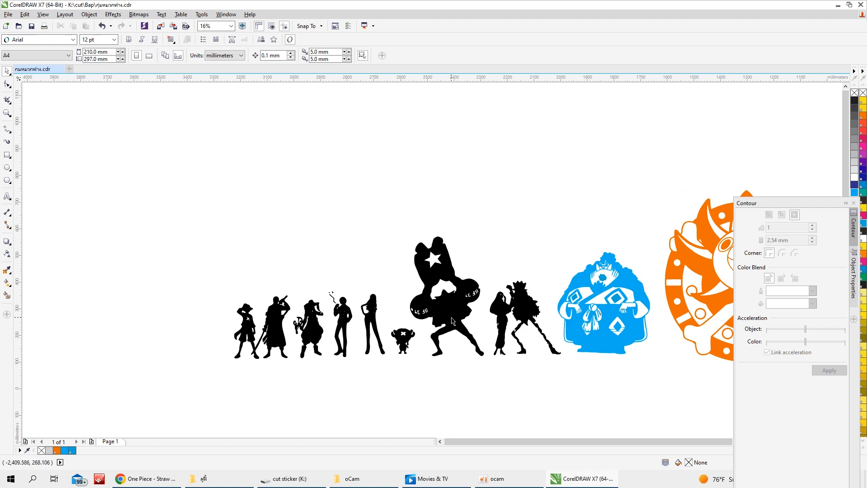
left_click(453, 321)
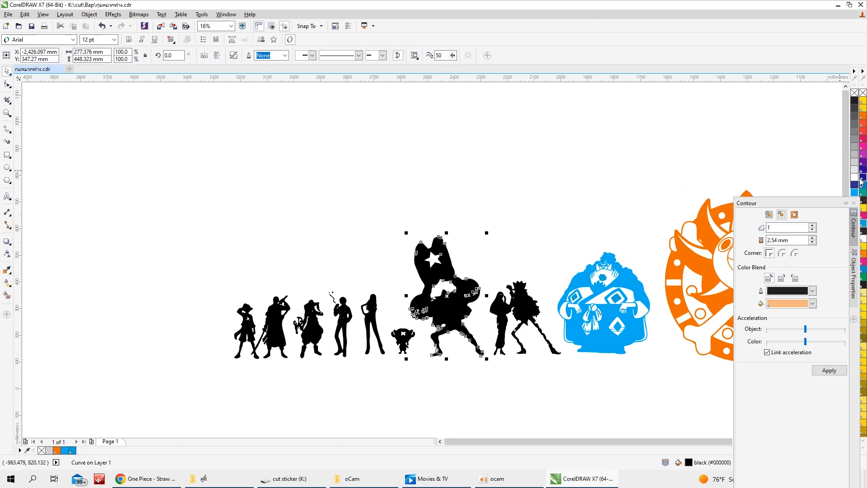
left_click(837, 195)
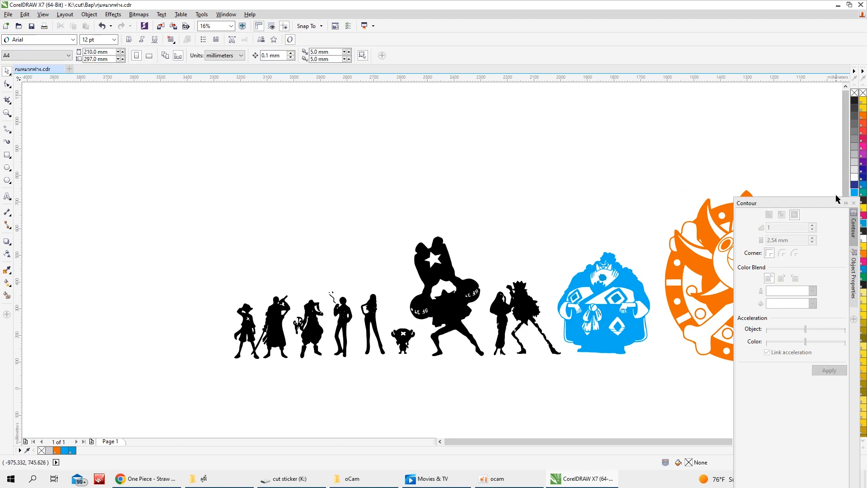
Fill the joined pair of figures at the left end of the row with green
left_click(277, 350)
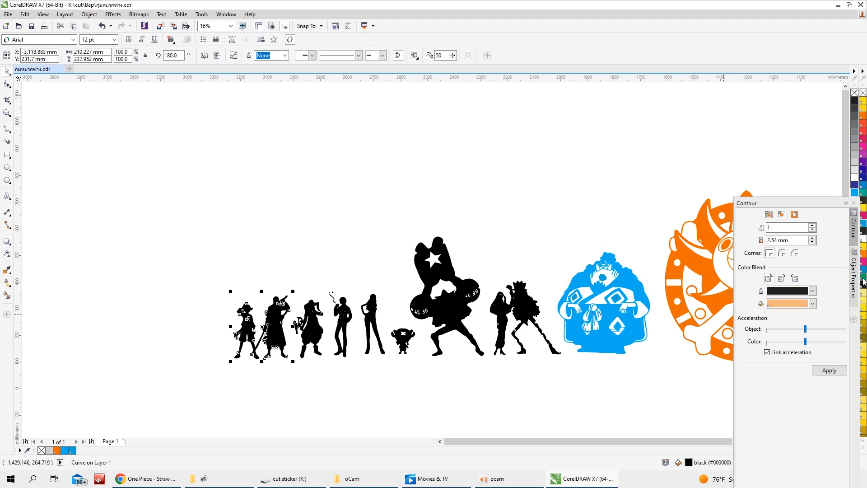
left_click(863, 278)
left_click(258, 348)
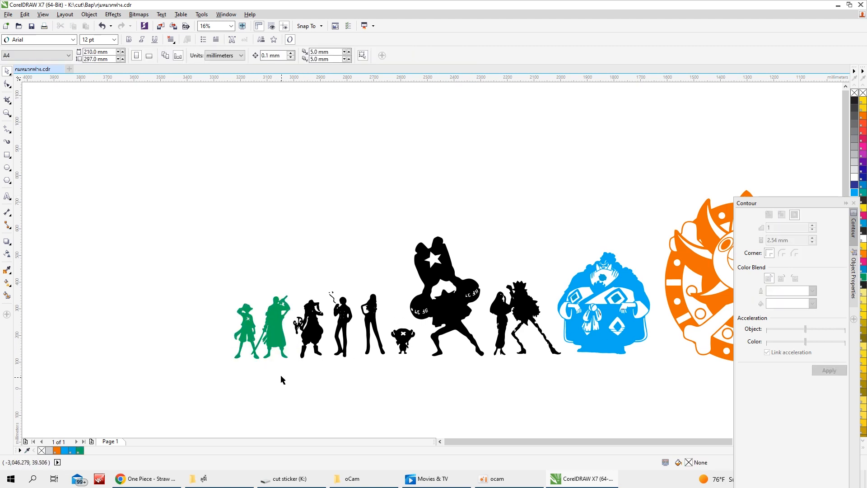
Uncover the colour palette and fill the joined pair at the left end of the row with red
left_click(282, 349)
left_click_drag(825, 203, 779, 333)
left_click(854, 216)
left_click(385, 381)
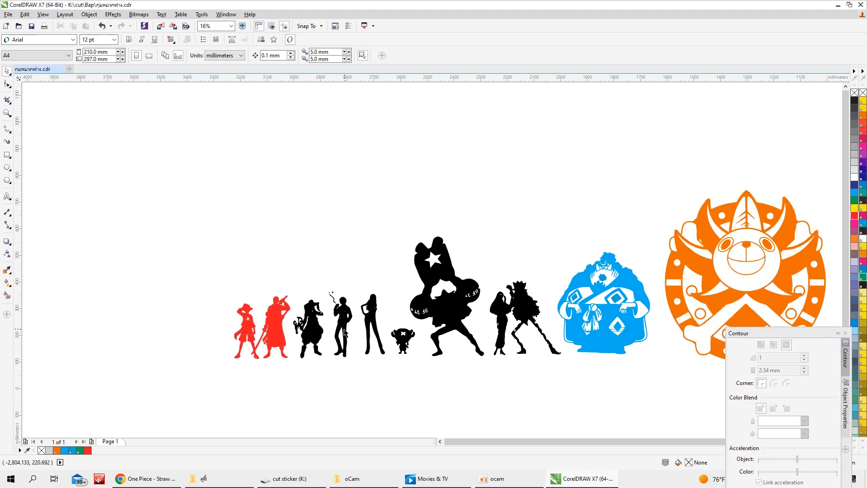
Fill the smoking man, his cigarette and the smoke with yellow
left_click_drag(364, 333, 366, 373)
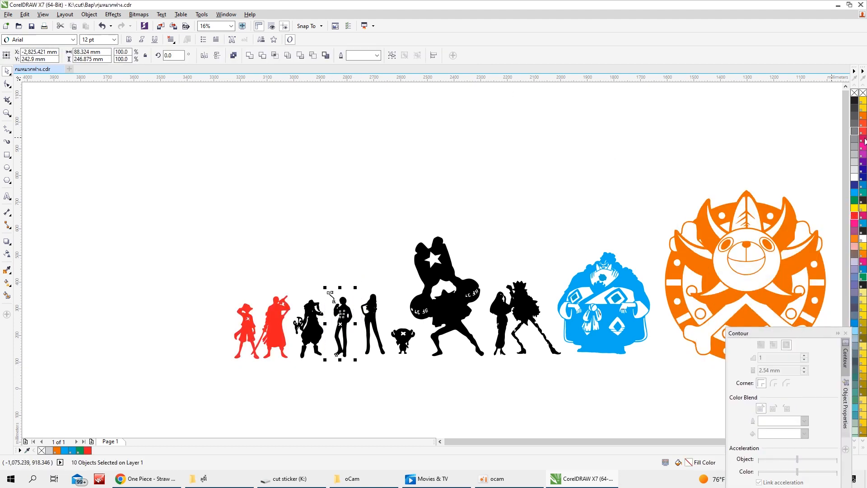
left_click(854, 208)
left_click(319, 276)
scroll(319, 276, "up", 1)
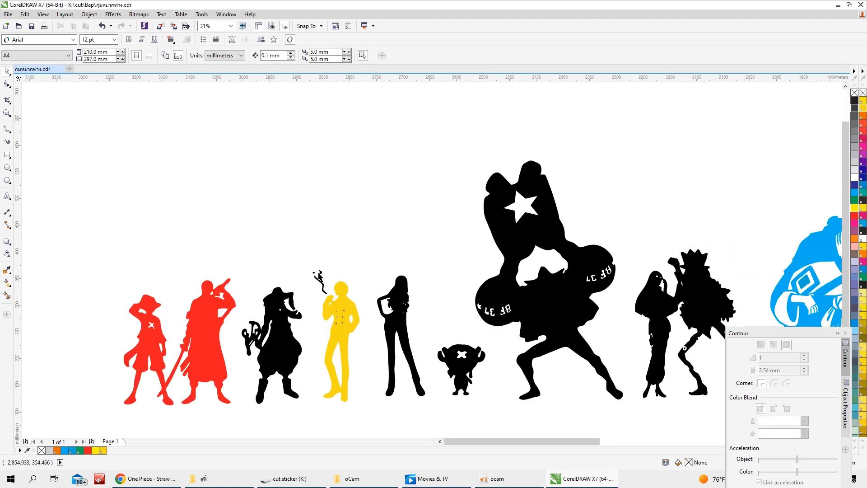
left_click(318, 276)
left_click(864, 111)
left_click(323, 284)
left_click(863, 110)
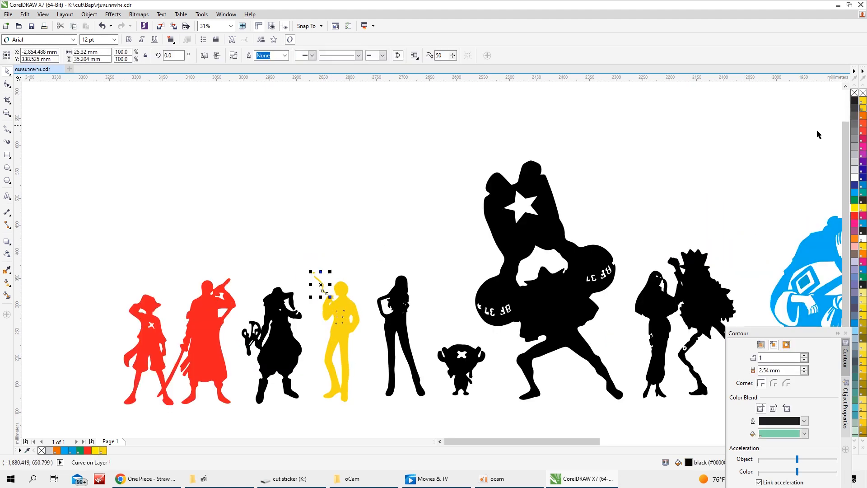
Fill the figure between the red pair and the yellow smoking man with green
left_click(276, 332)
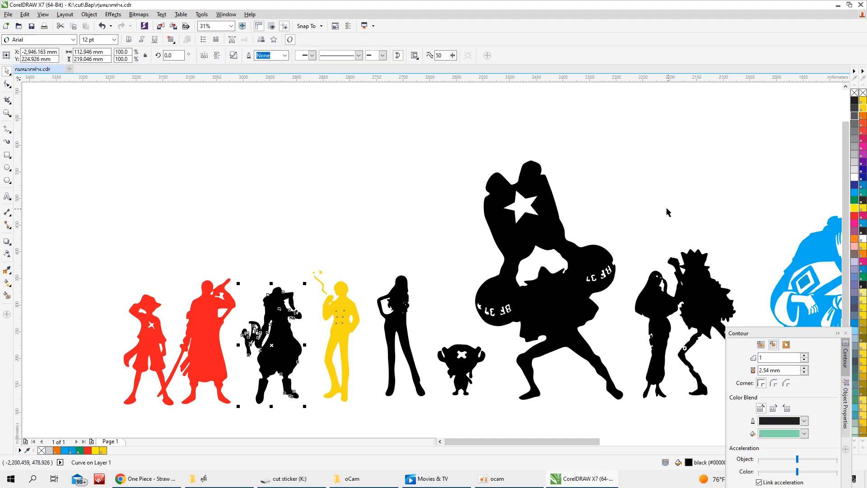
left_click(854, 200)
left_click(407, 260)
scroll(409, 290, "down", 1)
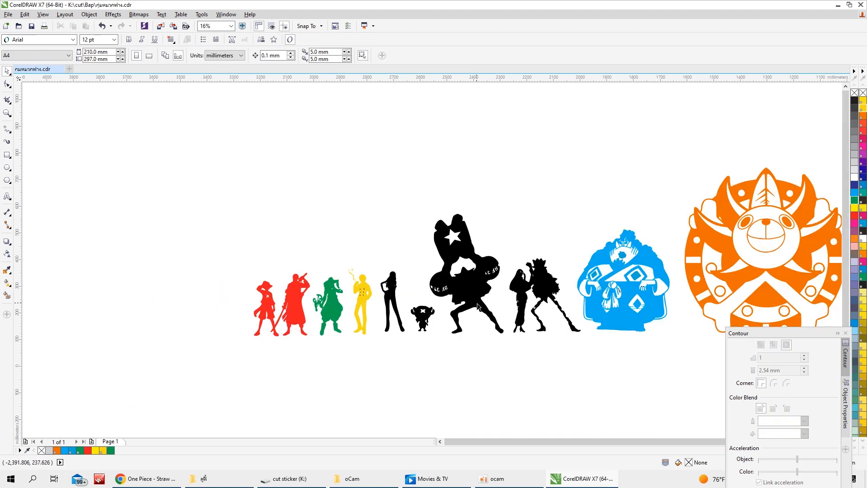
Fill the tall figure with the raised star-marked shape with purple
left_click(480, 291)
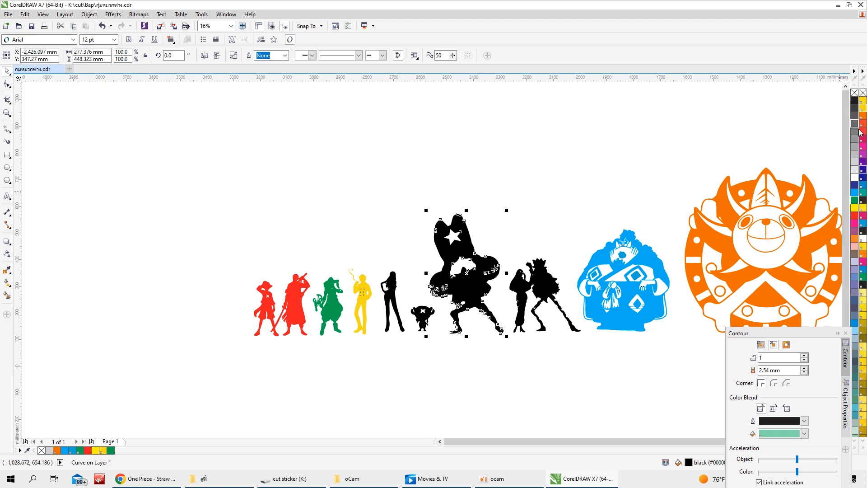
left_click(863, 161)
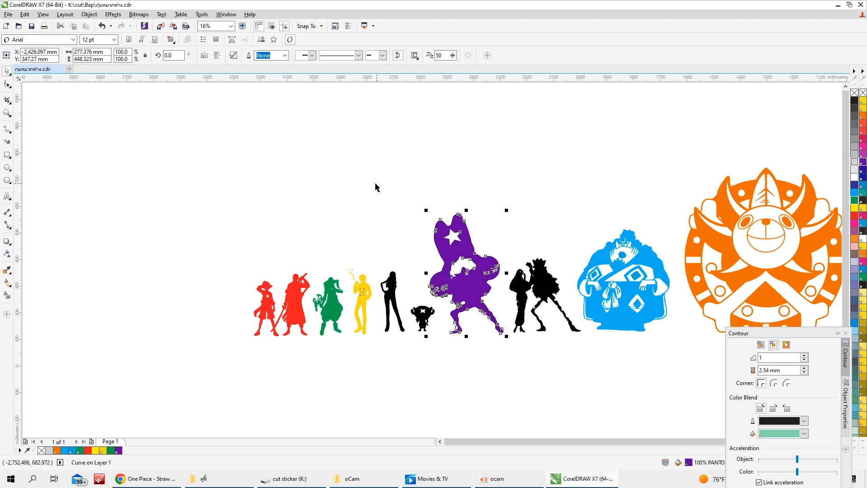
left_click(375, 182)
Fill the small reindeer figure with red, switching it to PANTONE Orange 021 C
left_click(419, 323)
left_click(857, 217)
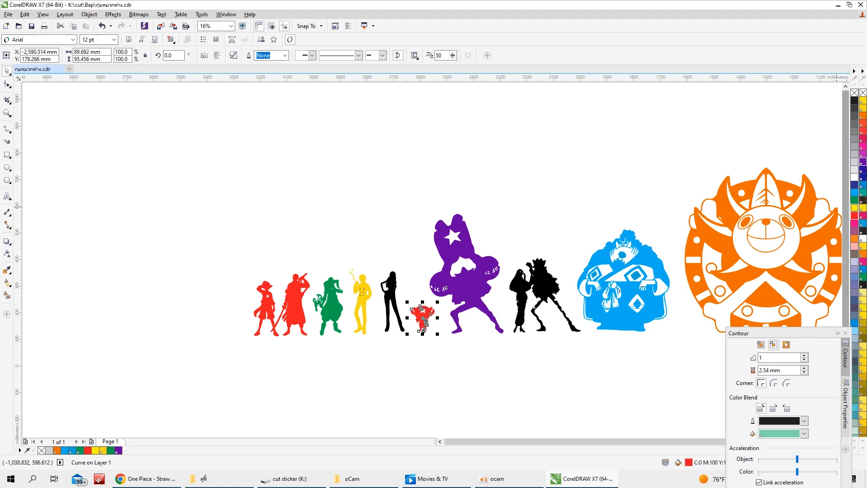
left_click(863, 116)
Fill the slim standing woman beside the smoking man with orange
left_click(487, 189)
left_click(392, 298)
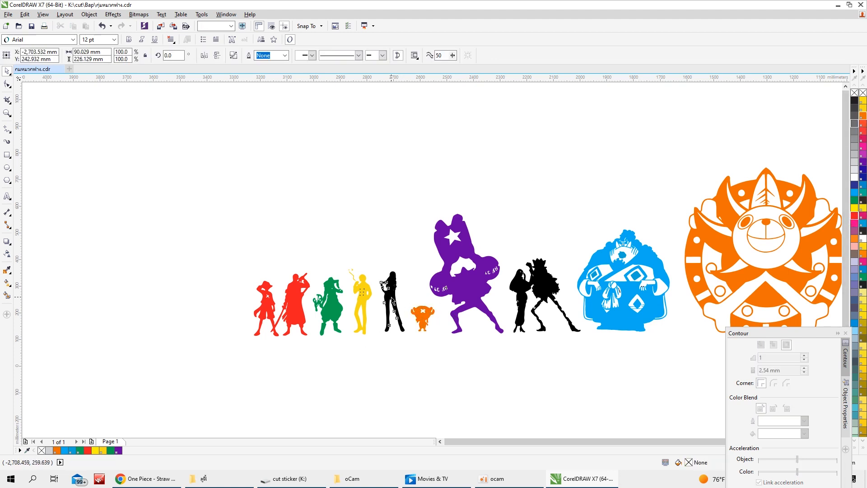
left_click(862, 256)
Uncover more of the colour palette and fill the small reindeer figure with brown
left_click(416, 323)
left_click(422, 322)
left_click_drag(807, 332, 737, 343)
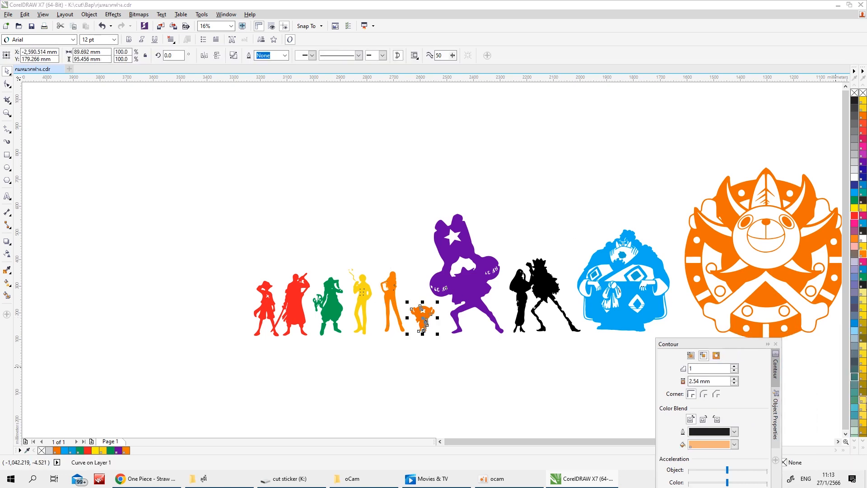
left_click(854, 447)
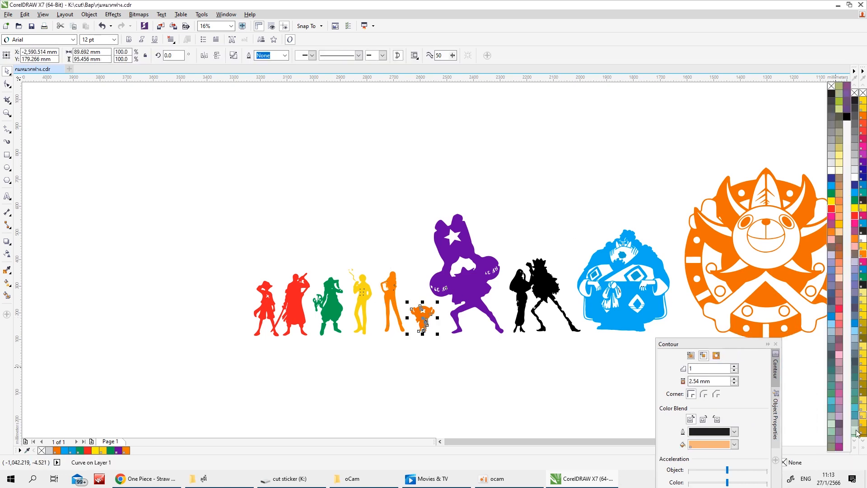
left_click(475, 343)
Reshape the joined black pair's outline by moving the node at the gap below the standing woman's arm
scroll(506, 256, "down", 2)
scroll(519, 309, "up", 1)
left_click_drag(448, 175, 534, 308)
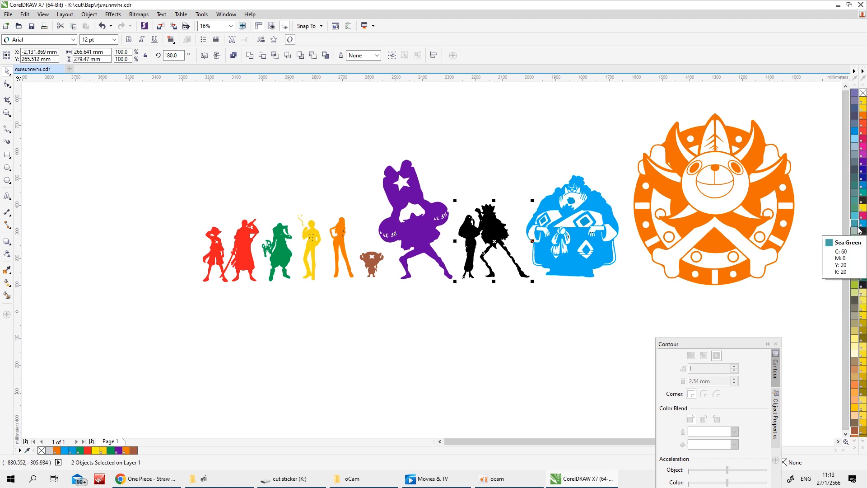
scroll(522, 268, "up", 3)
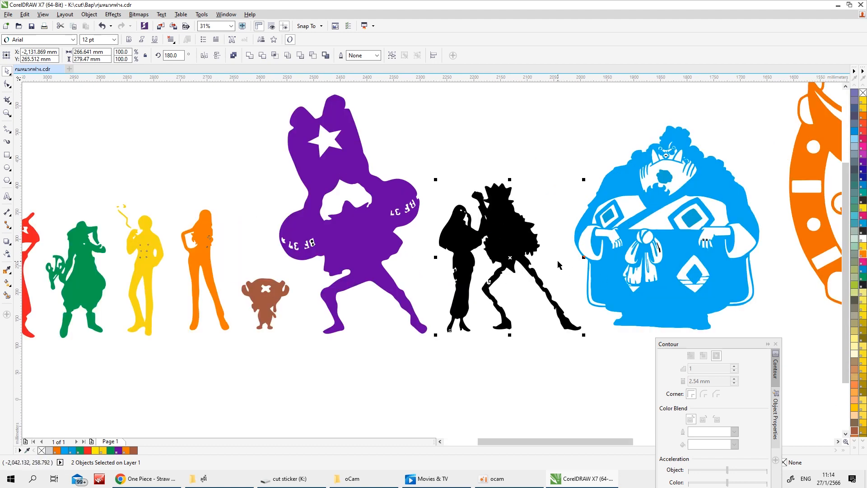
scroll(503, 231, "up", 4)
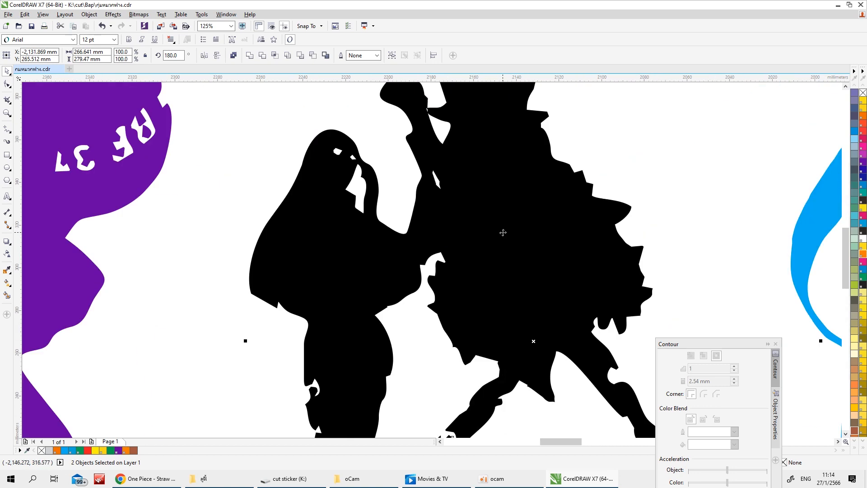
scroll(503, 232, "down", 4)
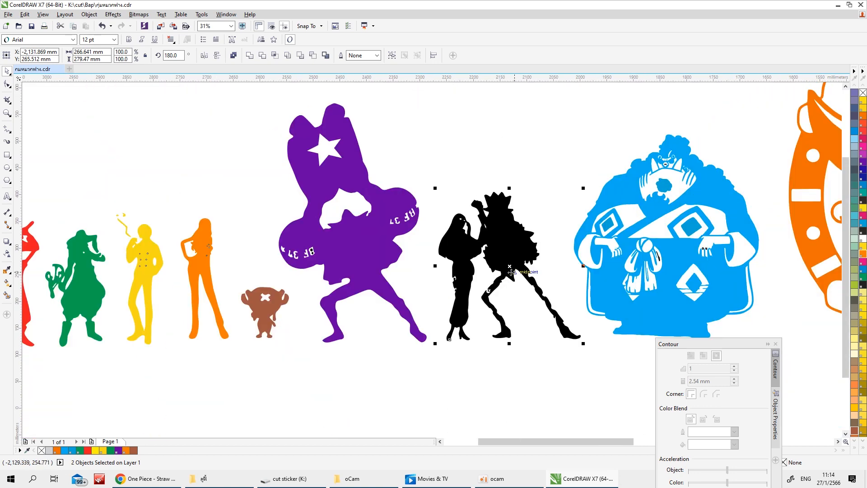
scroll(448, 271, "up", 4)
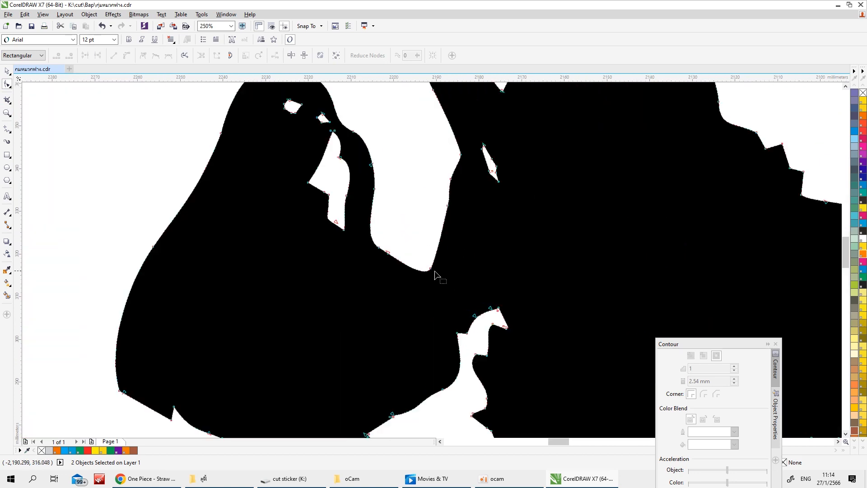
scroll(444, 257, "up", 2)
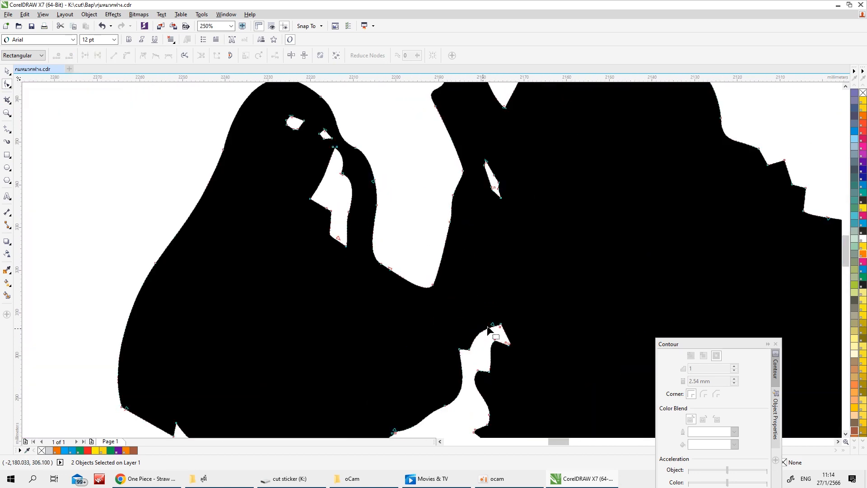
left_click_drag(488, 328, 472, 314)
left_click(432, 285)
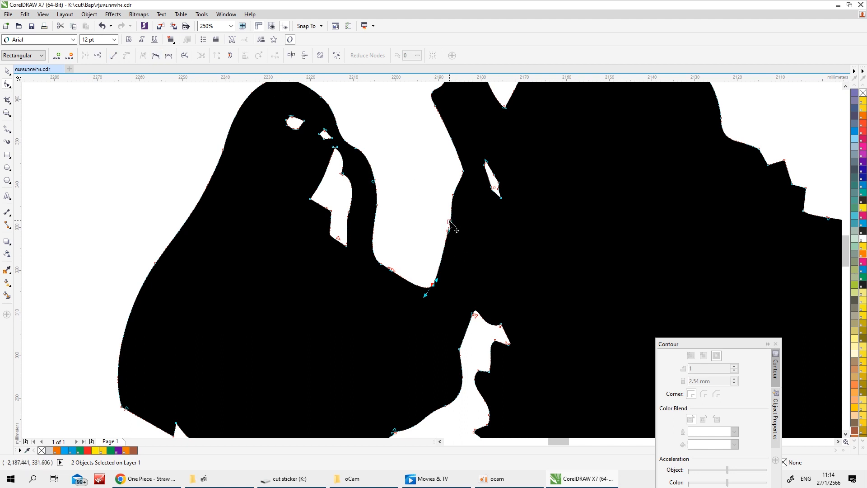
Break the outline nodes where the woman's arm meets the skeleton figure and reposition their ends to separate the two bodies
scroll(473, 310, "up", 2)
left_click_drag(472, 310, 368, 251)
left_click(97, 55)
left_click_drag(471, 312, 450, 225)
left_click_drag(368, 251, 450, 226)
left_click_drag(354, 219, 421, 307)
Adjust the remaining nodes along the new gap between the black woman and the skeleton figure, then finish node editing
scroll(402, 291, "down", 4)
scroll(426, 310, "up", 2)
scroll(422, 307, "down", 2)
scroll(446, 318, "up", 2)
left_click_drag(385, 230, 353, 215)
scroll(402, 262, "up", 3)
scroll(341, 210, "down", 2)
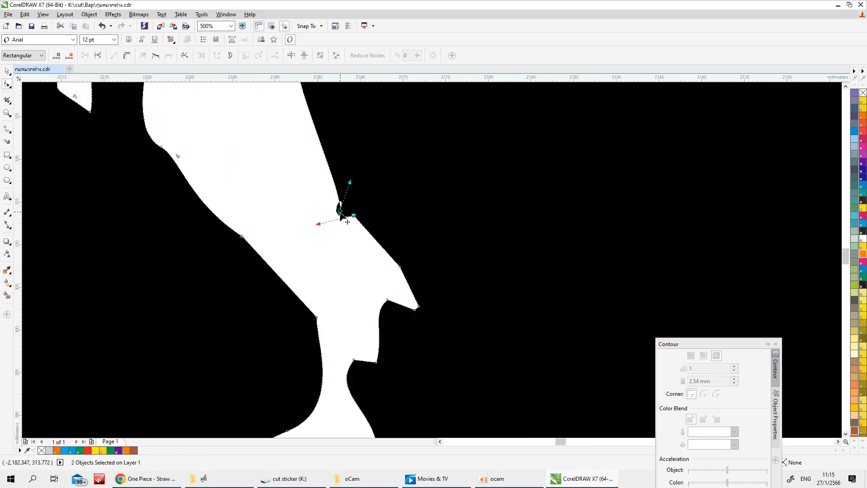
scroll(341, 213, "down", 3)
scroll(337, 170, "up", 7)
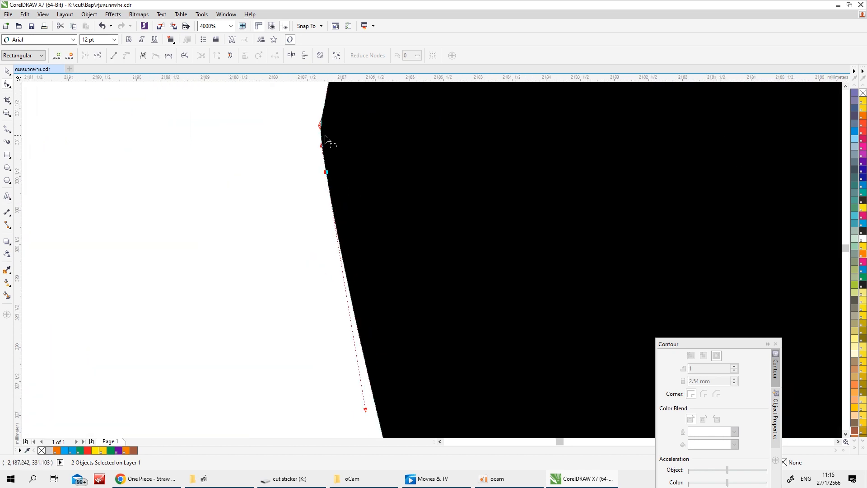
scroll(325, 137, "down", 7)
scroll(453, 285, "up", 2)
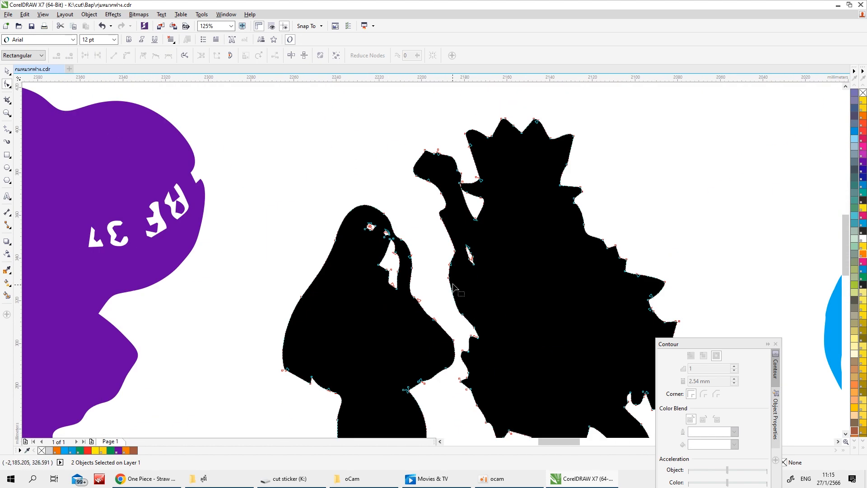
scroll(471, 316, "down", 6)
key("space")
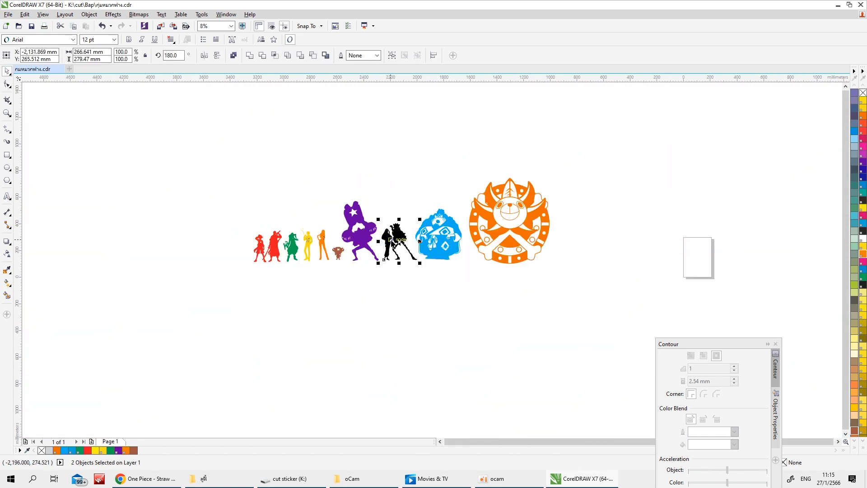
scroll(400, 242, "up", 3)
key("Escape")
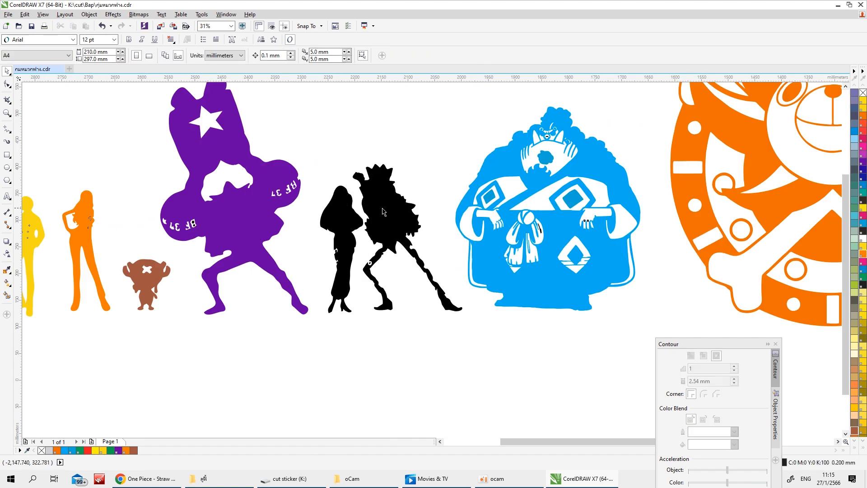
Move the black pair to the empty area below the row and ungroup it
left_click(103, 28)
left_click(414, 130)
left_click(391, 215)
left_click(317, 142)
left_click_drag(311, 137, 467, 349)
left_click_drag(379, 208, 378, 359)
scroll(373, 222, "down", 1)
key("ctrl+u")
left_click(400, 247)
scroll(399, 384, "down", 2)
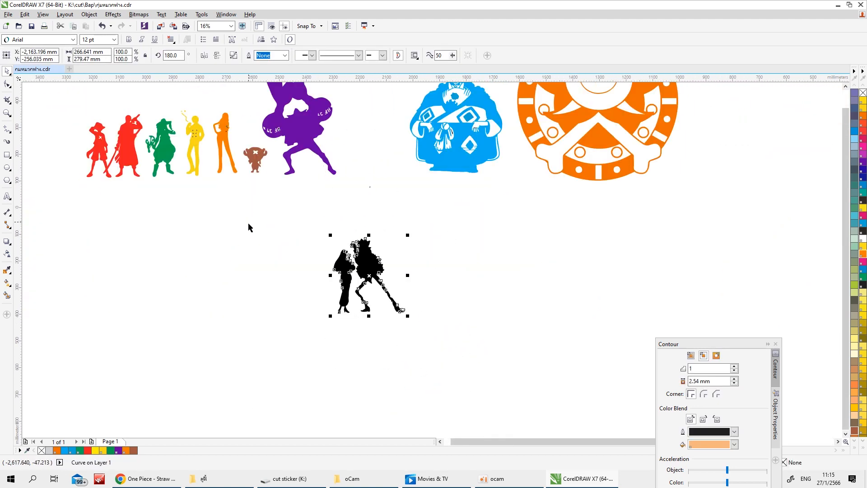
Place a duplicate of the black pair beside the original
left_click(301, 233)
left_click(371, 260)
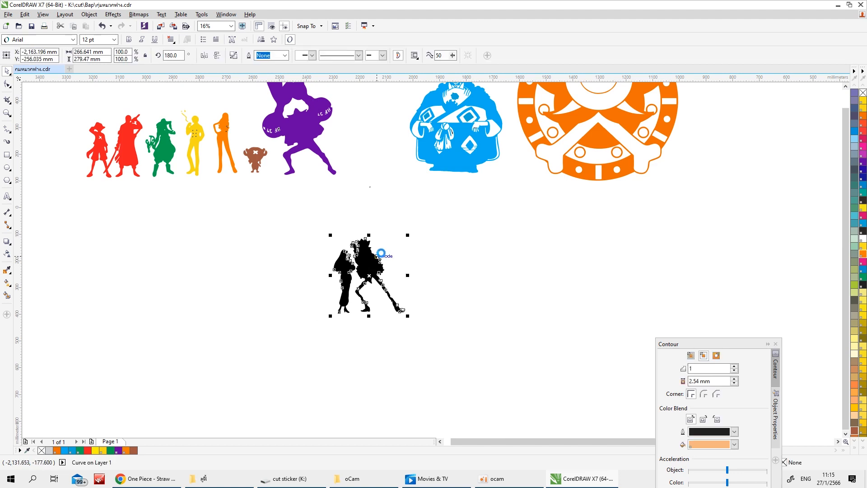
left_click_drag(378, 255, 458, 257)
right_click(458, 257)
scroll(499, 263, "up", 1)
Delete all of the woman's nodes from the duplicated pair, leaving only the skeleton figure
left_click(7, 85)
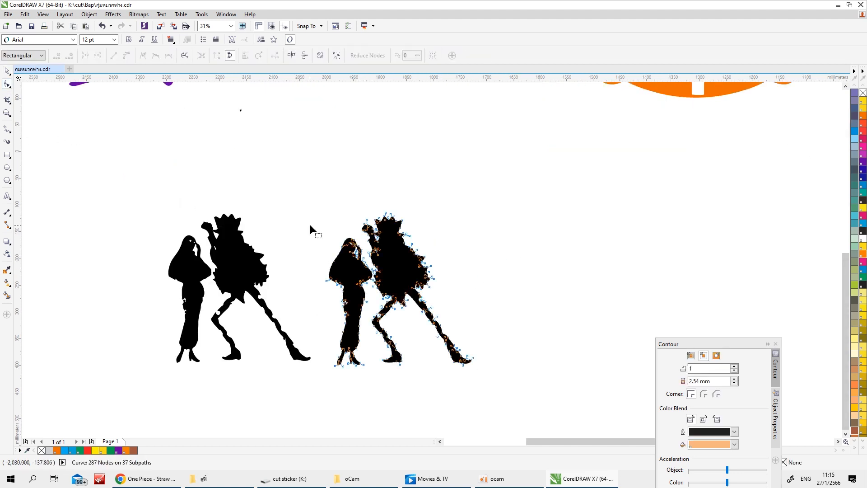
left_click_drag(299, 231, 366, 363)
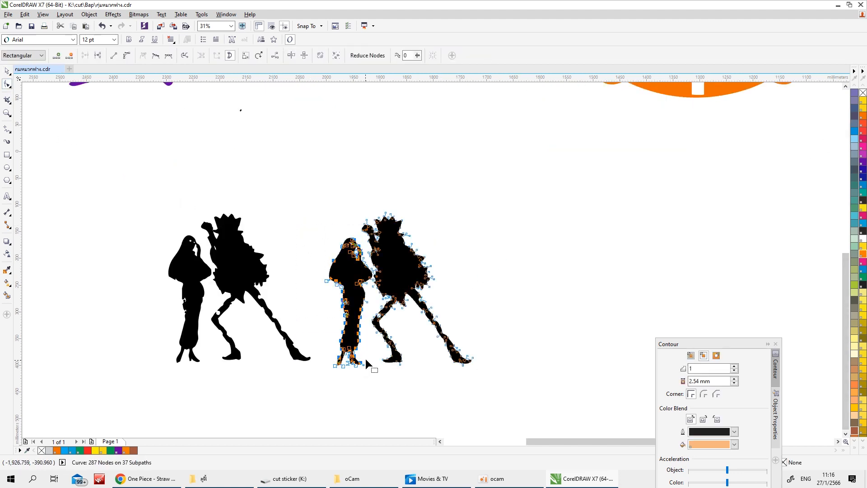
key("Delete")
scroll(365, 289, "up", 1)
left_click_drag(354, 248, 382, 274)
key("Delete")
scroll(382, 272, "down", 2)
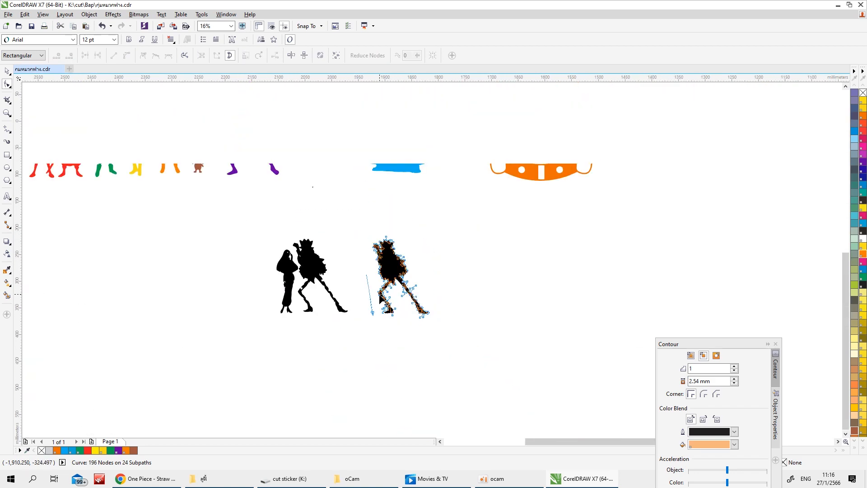
scroll(383, 297, "up", 2)
left_click_drag(340, 357, 360, 382)
key("Delete")
scroll(380, 372, "down", 2)
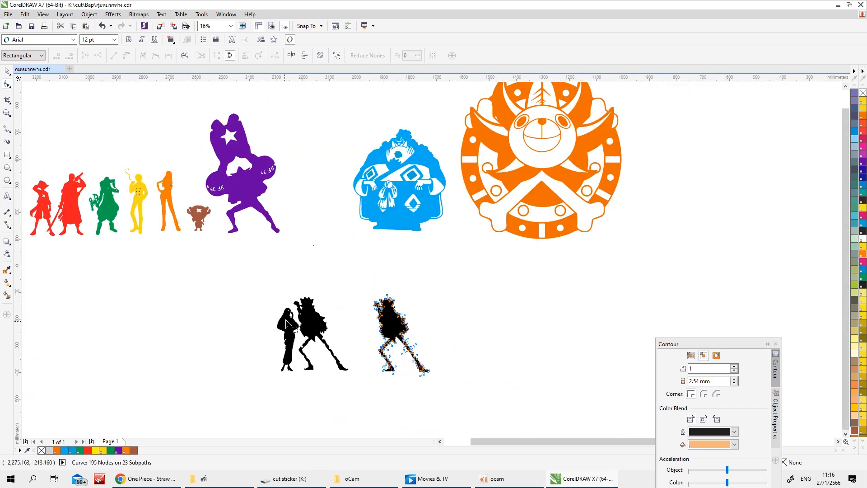
Delete the nodes of the skeleton figure's body, legs and raised hand from the original black pair
left_click(7, 71)
left_click(292, 316)
scroll(305, 336, "up", 1)
left_click(7, 85)
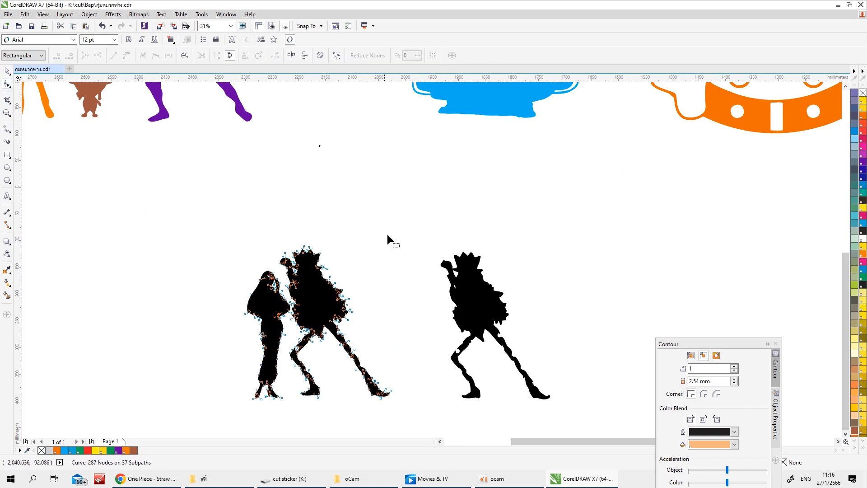
left_click_drag(399, 232, 291, 399)
scroll(291, 284, "up", 2)
left_click_drag(384, 120, 259, 223)
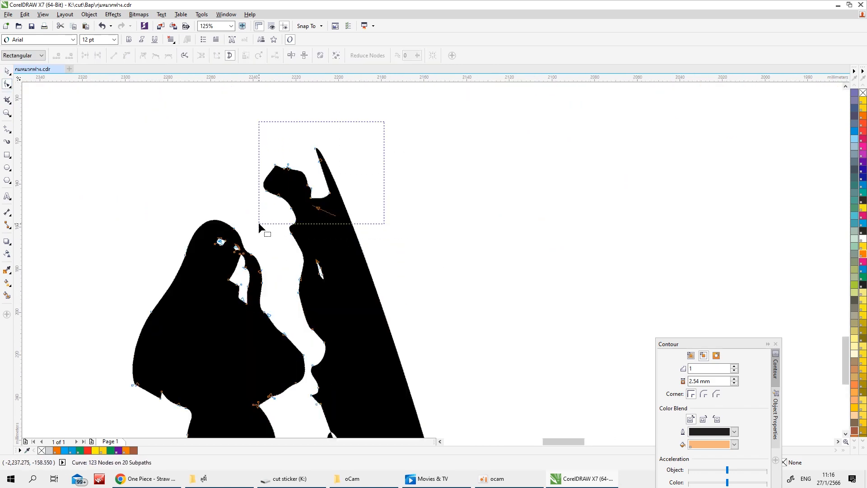
key("Delete")
Delete the leftover skeleton nodes from the original pair so that only the woman remains
scroll(331, 206, "down", 3)
left_click_drag(355, 185, 329, 211)
key("Delete")
scroll(332, 230, "up", 3)
scroll(409, 136, "down", 1)
left_click_drag(447, 191, 346, 283)
key("Delete")
left_click_drag(394, 129, 355, 195)
key("Delete")
left_click_drag(368, 107, 343, 135)
key("Delete")
left_click(7, 72)
scroll(370, 285, "down", 3)
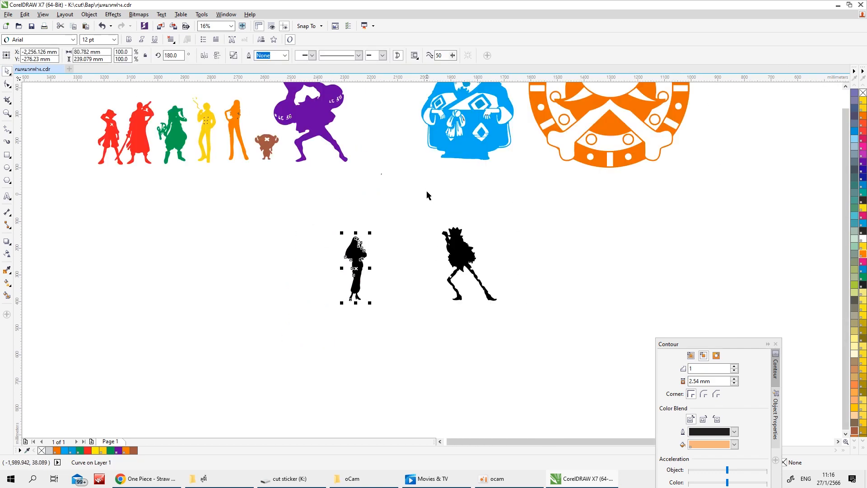
Place the separate skeleton figure back in the row and shift the light blue figure and emblem away to make room
left_click_drag(482, 296, 398, 144)
scroll(398, 145, "down", 1)
left_click_drag(588, 100, 416, 202)
left_click_drag(474, 164, 484, 164)
left_click(415, 171)
left_click_drag(414, 170, 420, 172)
Move the reindeer figure below the row and shift the purple figure closer to the skeleton figure
left_click(392, 242)
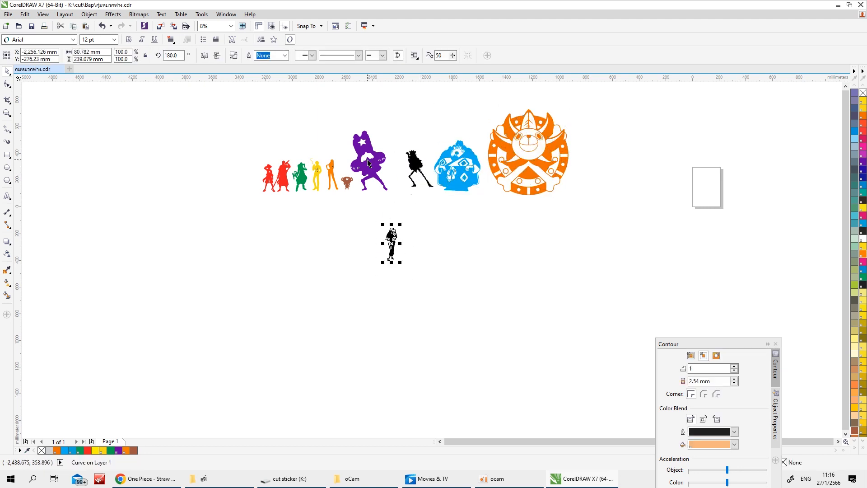
left_click_drag(348, 125, 399, 175)
left_click(384, 111)
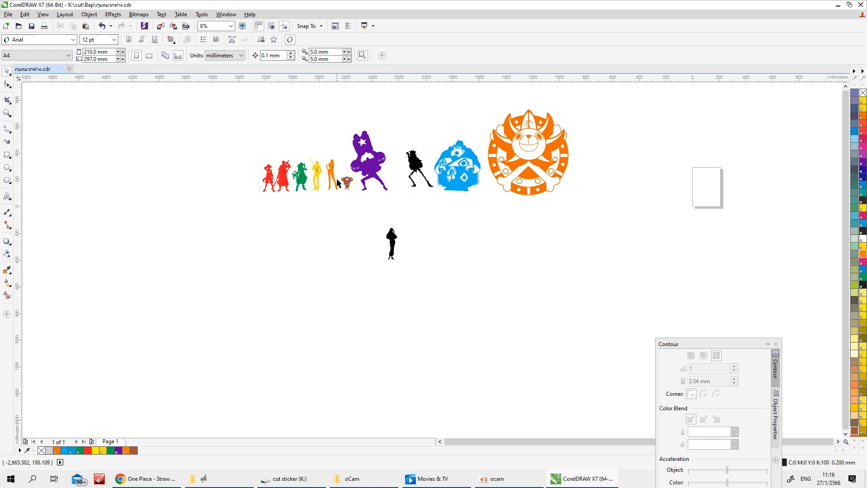
left_click_drag(347, 181, 276, 226)
left_click_drag(348, 127, 398, 197)
left_click_drag(370, 159, 386, 157)
left_click(380, 221)
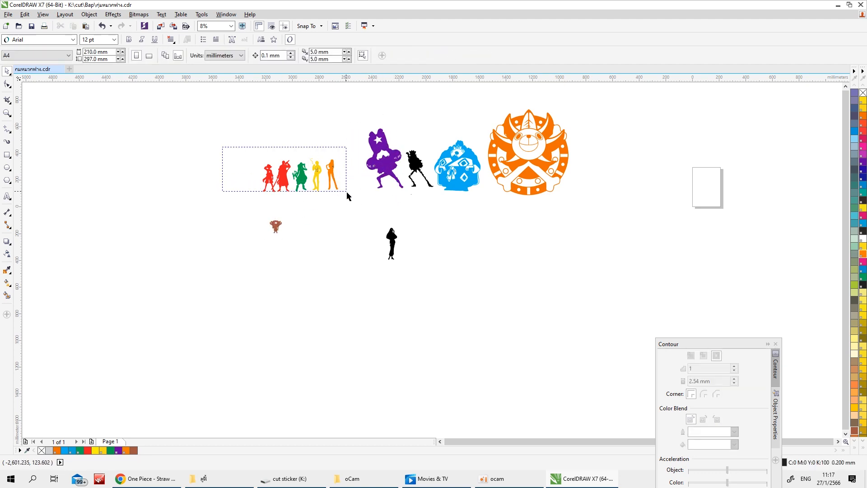
Shift the red, green, yellow and orange figures outward and return the reindeer to the row beside the orange woman
left_click_drag(348, 195, 347, 194)
left_click_drag(299, 172, 281, 173)
left_click_drag(276, 226, 326, 180)
Place the separated black woman beside the reindeer and fill her with blue
left_click_drag(392, 242, 342, 171)
scroll(339, 168, "up", 1)
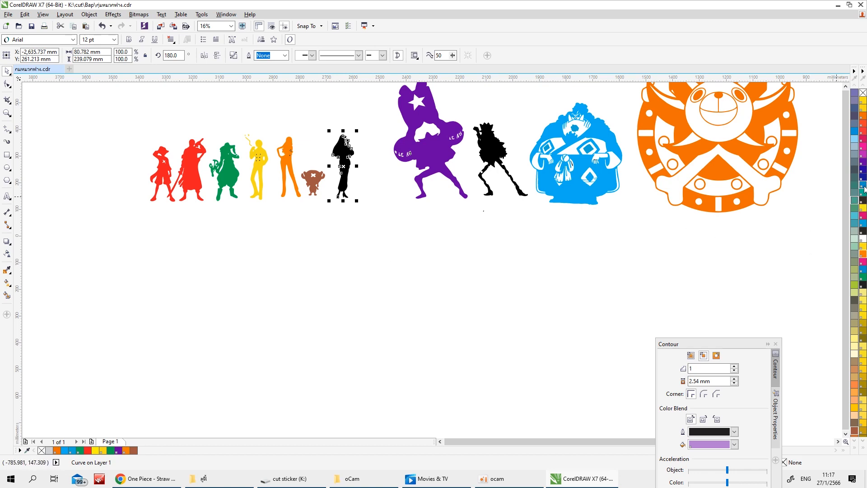
left_click(863, 189)
left_click(211, 186)
Move the figures from the red pair through the blue woman together towards the purple figure
left_click_drag(110, 126, 365, 238)
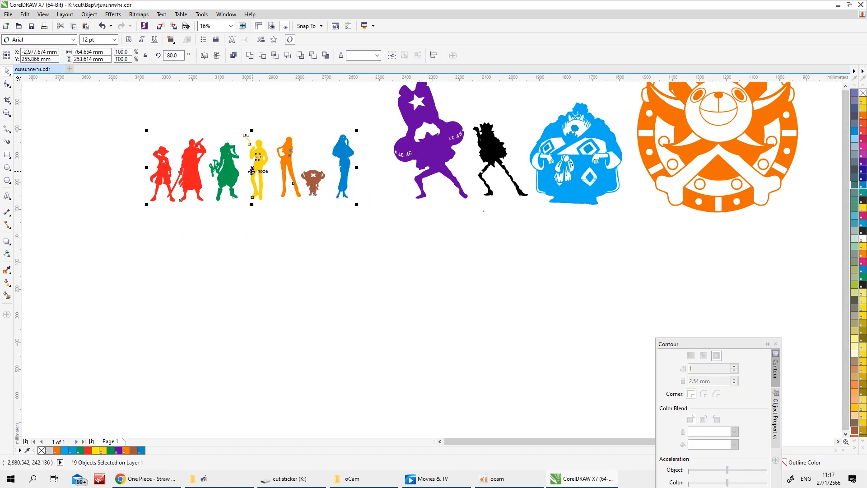
left_click_drag(252, 172, 289, 170)
left_click(144, 130)
Fill the black skeleton figure with a muted blue-grey
scroll(505, 289, "down", 2)
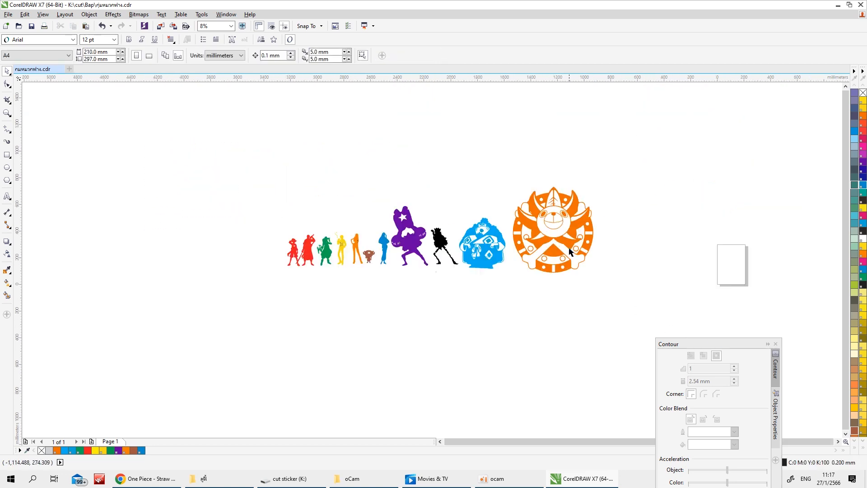
scroll(462, 235, "up", 2)
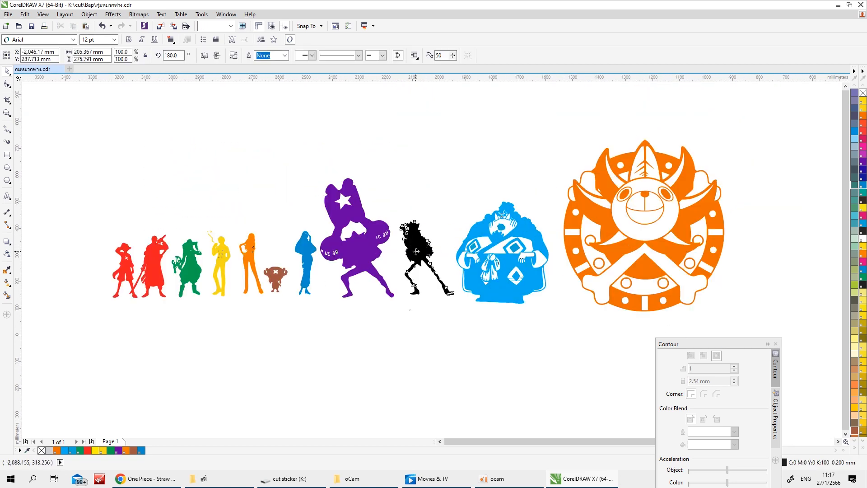
left_click(439, 244)
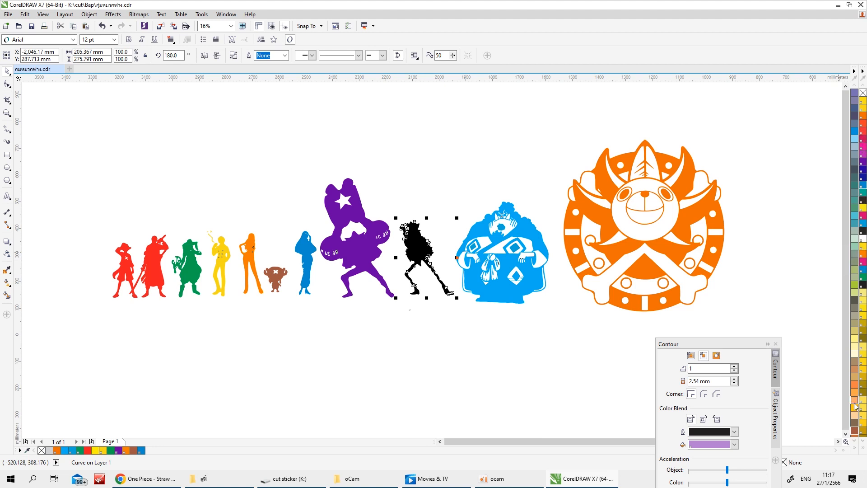
left_click(854, 95)
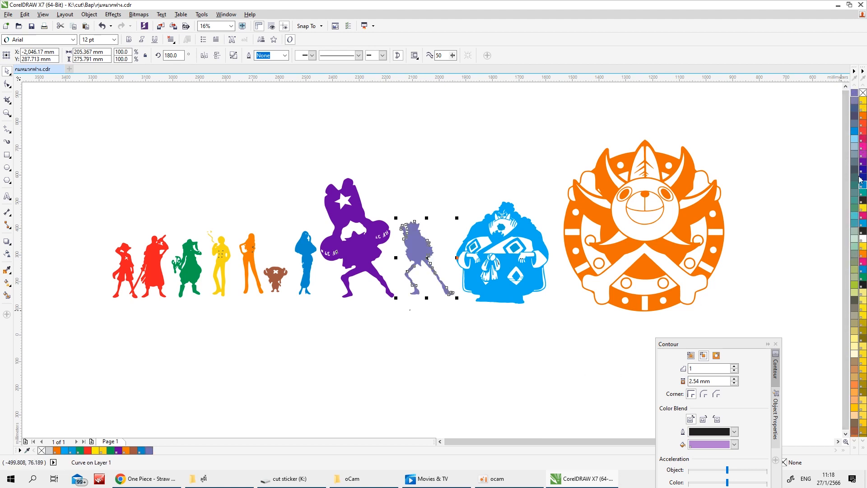
left_click(498, 370)
scroll(468, 358, "down", 1)
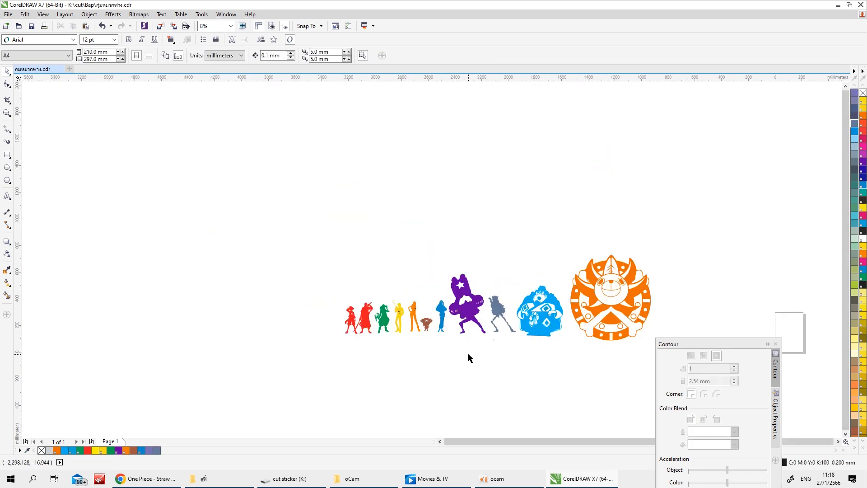
Move the joined red pair to an empty area away from the row and place a duplicate beside it
scroll(391, 331, "up", 1)
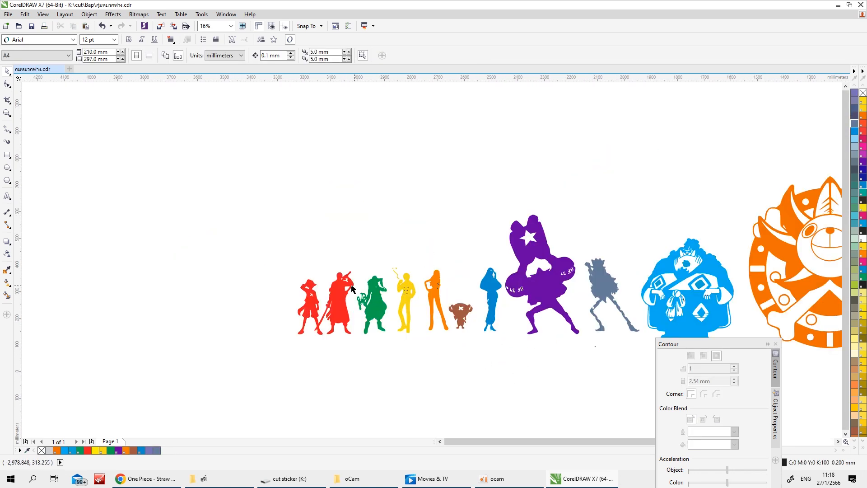
scroll(353, 289, "up", 1)
left_click(345, 321)
scroll(382, 326, "down", 2)
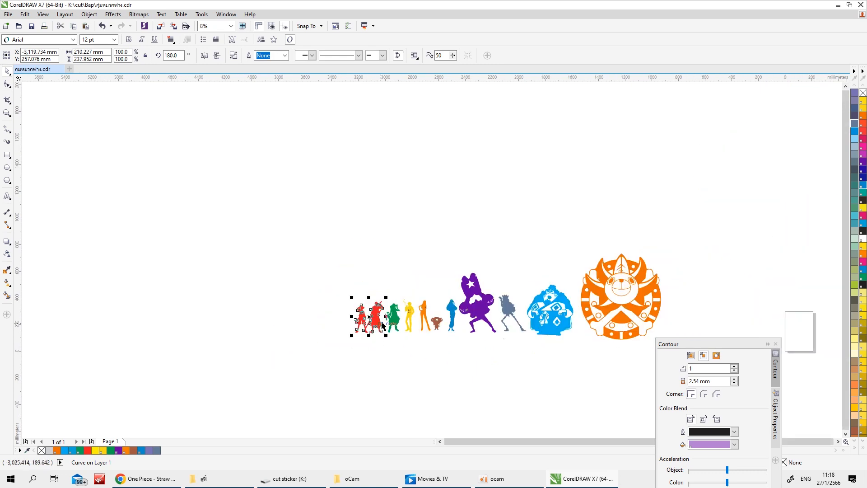
left_click_drag(382, 324, 313, 294)
scroll(314, 296, "up", 2)
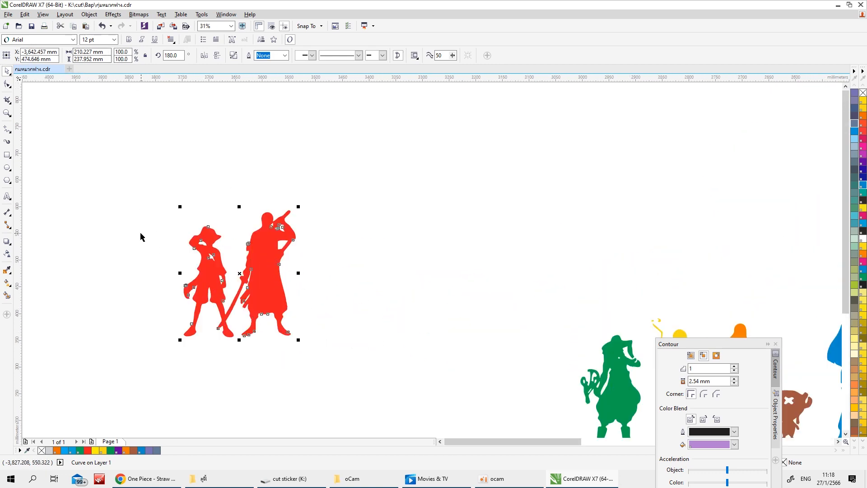
left_click_drag(194, 297, 329, 309)
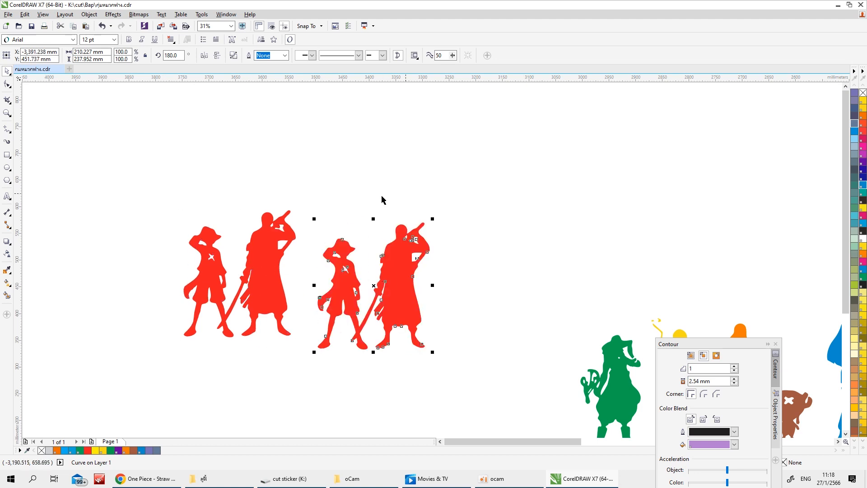
Delete the tall swordsman's nodes from the duplicated red pair, keeping the straw-hat figure
key("F10")
left_click_drag(374, 358, 374, 361)
key("Delete")
scroll(383, 366, "up", 1)
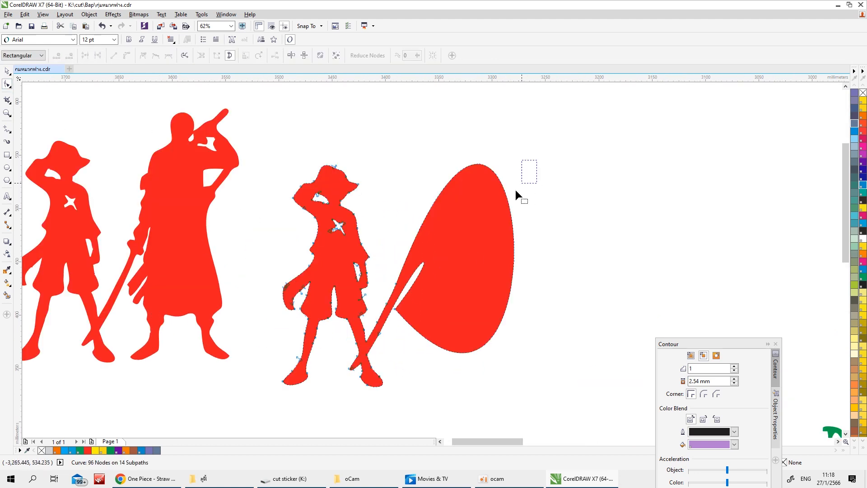
Remove the sword-tip nodes on the inner side of the straw-hat figure's leg and straighten the remaining edge
scroll(350, 371, "up", 1)
double_click(347, 365)
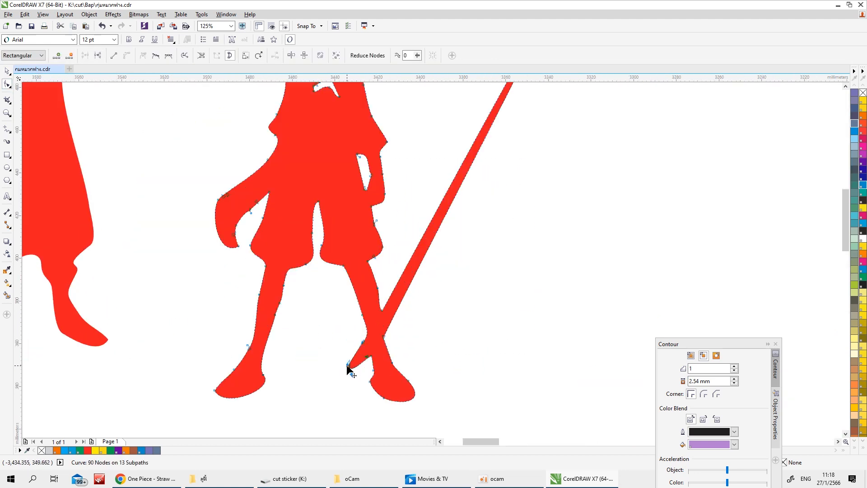
double_click(365, 342)
left_click(371, 356)
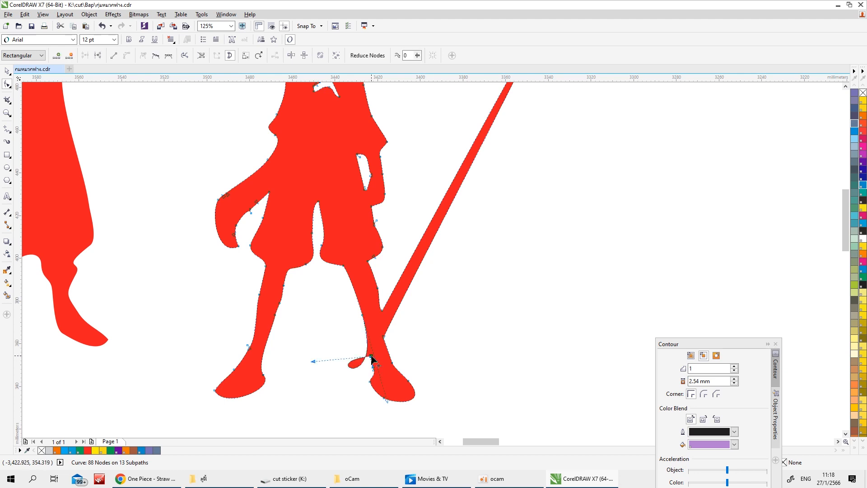
left_click(116, 55)
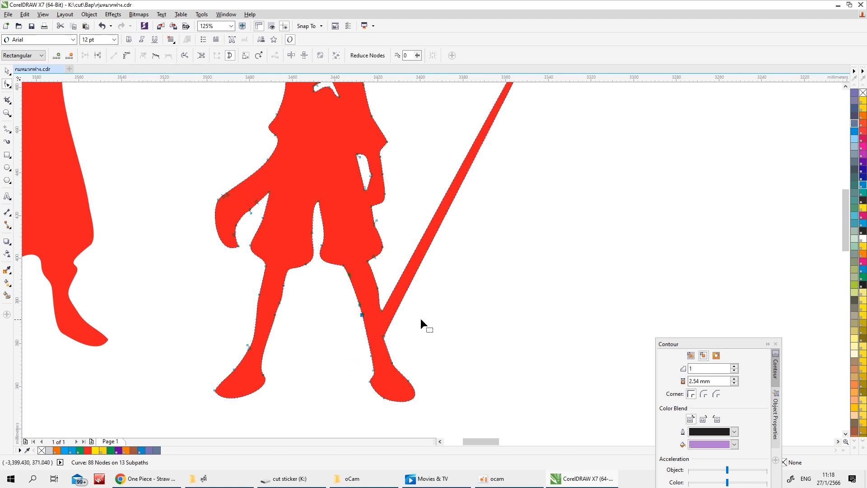
Delete the leftover sword from the outer side of the straw-hat figure's leg and make the cut edge a straight line
left_click(383, 335)
key("Delete")
scroll(423, 341, "up", 2)
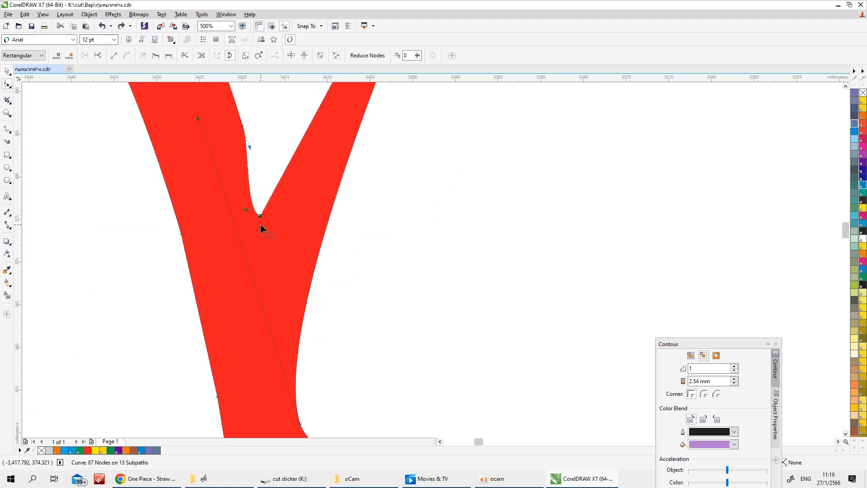
scroll(277, 280, "down", 1)
left_click(114, 55)
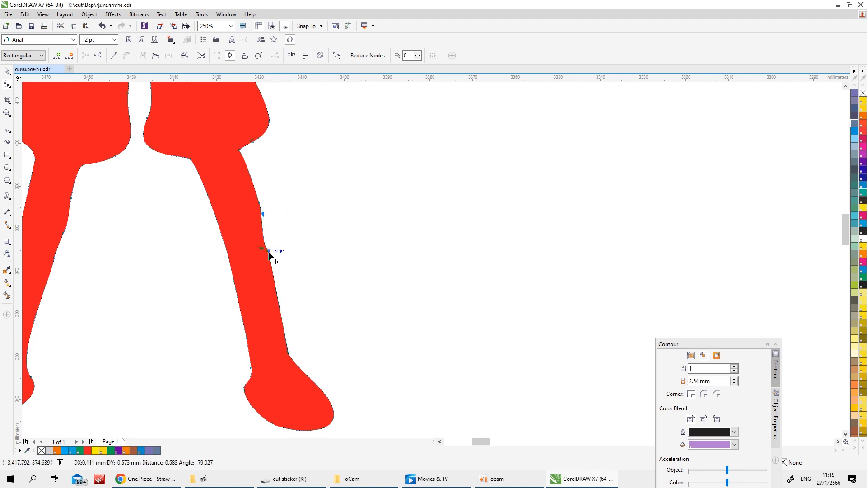
scroll(267, 251, "up", 2)
scroll(253, 190, "down", 3)
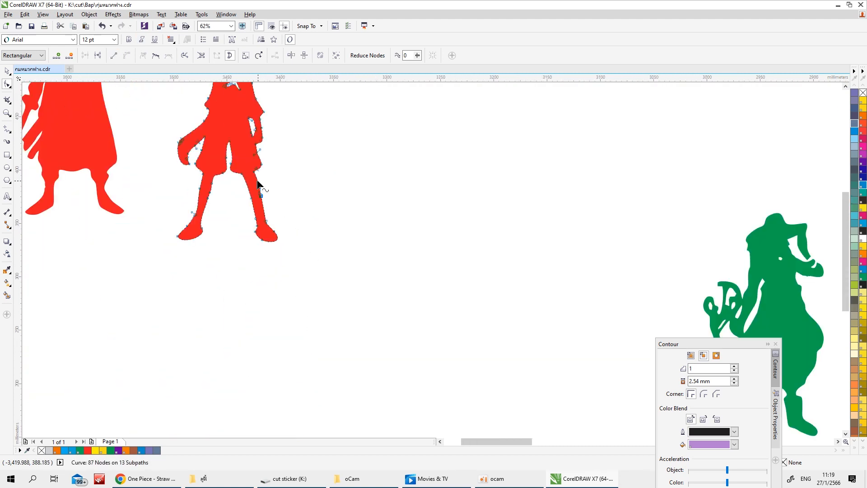
Undo the last leg edit and reposition the nodes to refine the outer leg and ankle contour
scroll(271, 207, "up", 1)
left_click(105, 27)
left_click_drag(287, 255, 301, 344)
scroll(317, 335, "down", 1)
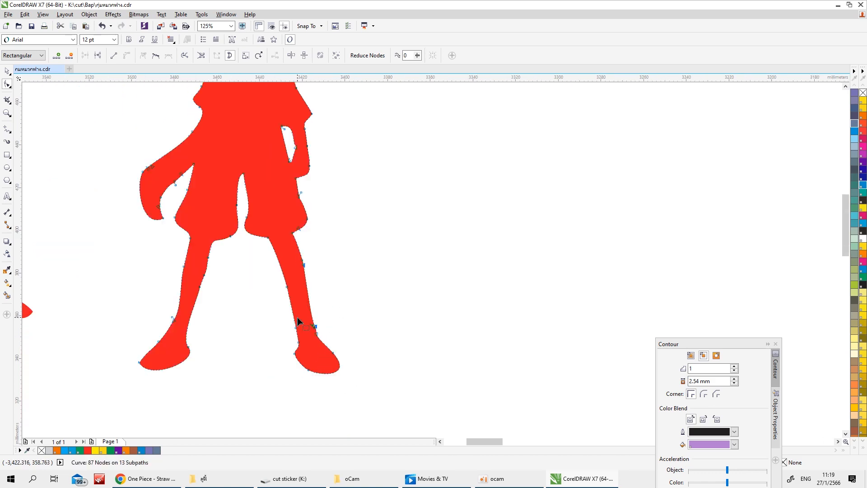
scroll(305, 319, "up", 3)
left_click_drag(381, 370, 351, 322)
scroll(377, 336, "down", 3)
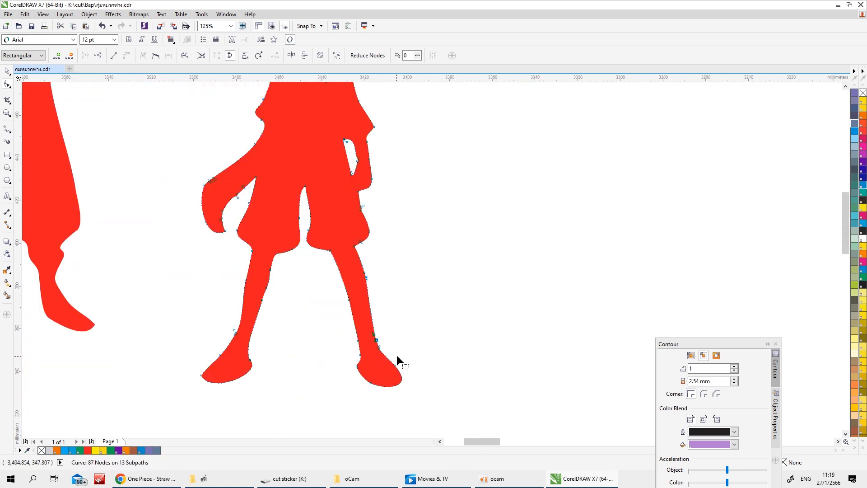
Move the separated straw-hat figure down into line with the row, to the left of the green figure
scroll(396, 355, "down", 2)
scroll(411, 349, "up", 1)
scroll(412, 332, "down", 1)
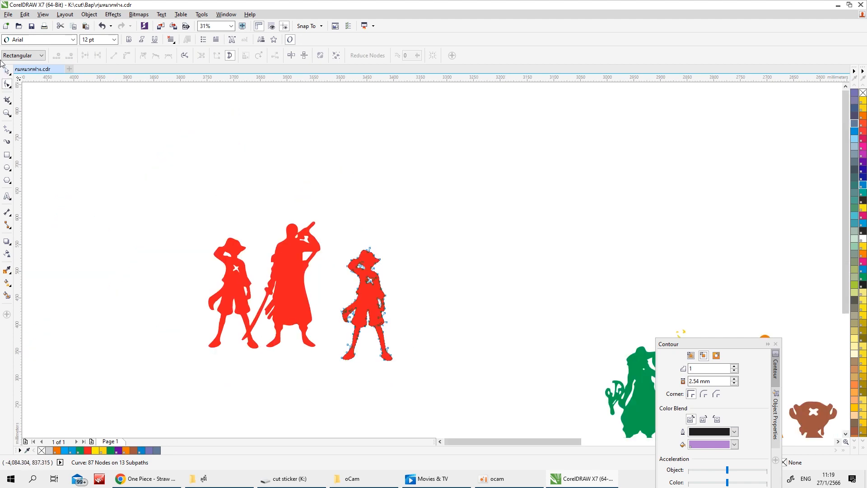
left_click(7, 71)
scroll(186, 170, "down", 1)
left_click_drag(281, 240, 337, 295)
left_click(313, 327)
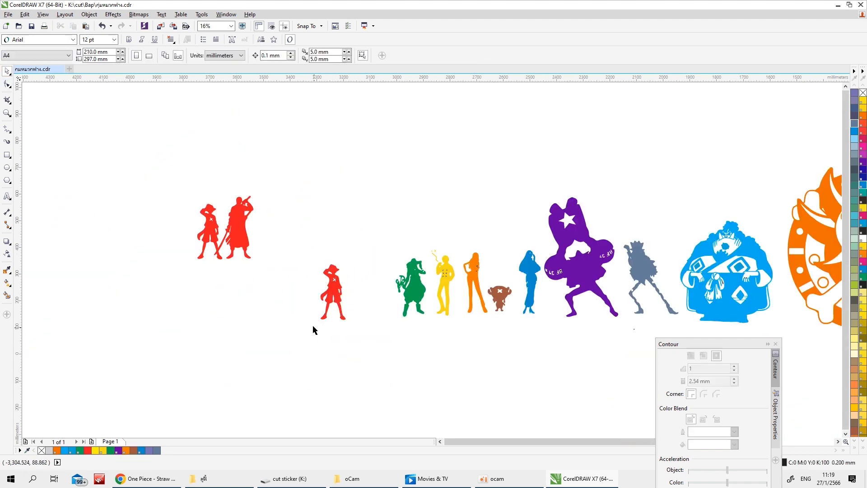
Delete the straw-hat figure's body nodes from the remaining red pair, keeping the tall swordsman
left_click(228, 228)
left_click(7, 84)
scroll(271, 287, "up", 1)
left_click_drag(110, 106, 176, 207)
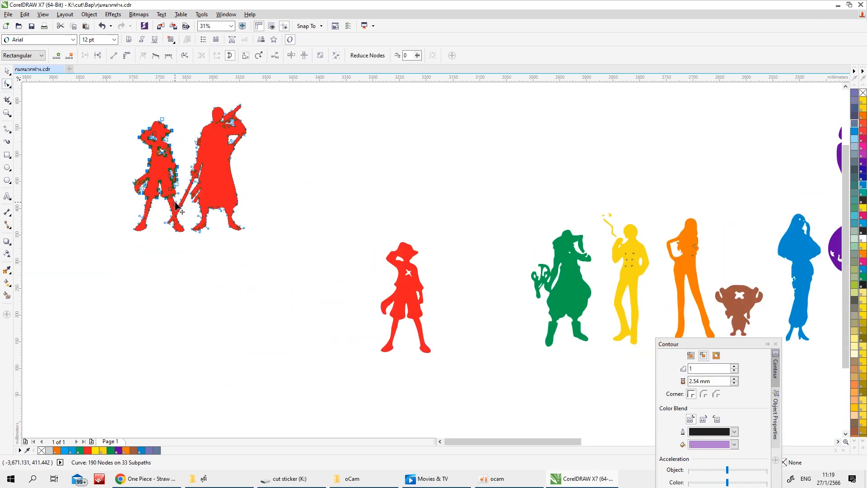
key("Delete")
scroll(166, 232, "up", 1)
left_click_drag(58, 138, 156, 245)
key("Delete")
Remove the leftover leg nodes alongside the sword so that its upper edge follows the blade
double_click(184, 154)
double_click(183, 175)
double_click(176, 193)
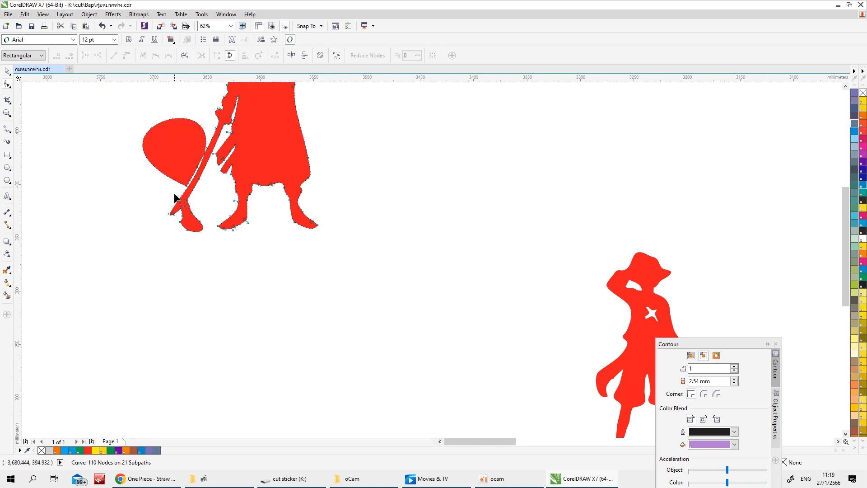
double_click(187, 187)
left_click(102, 26)
scroll(198, 148, "up", 1)
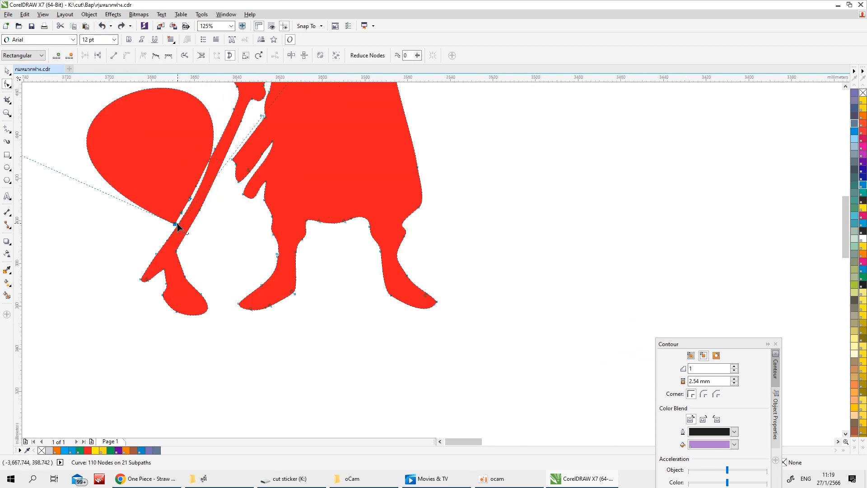
double_click(177, 223)
left_click(196, 187)
scroll(275, 110, "down", 2)
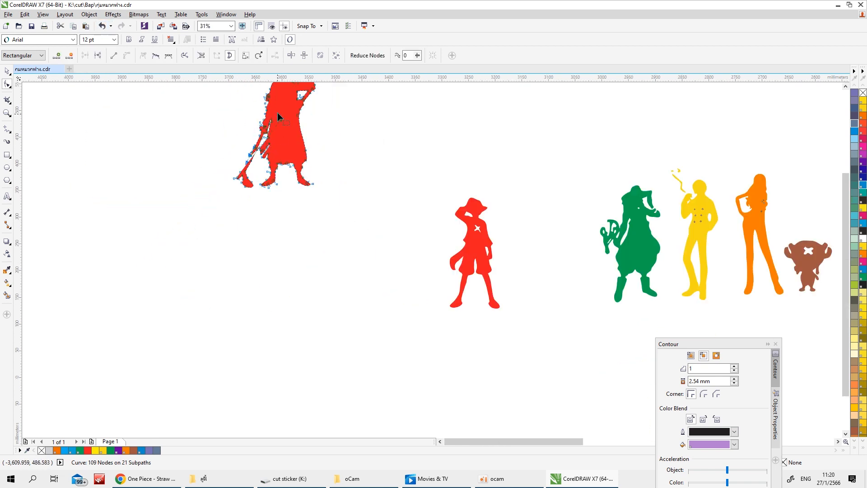
Delete the leftover foot attached to the sword and shape the blade's lower end into a clean point
left_click_drag(278, 113, 240, 176)
scroll(237, 166, "up", 2)
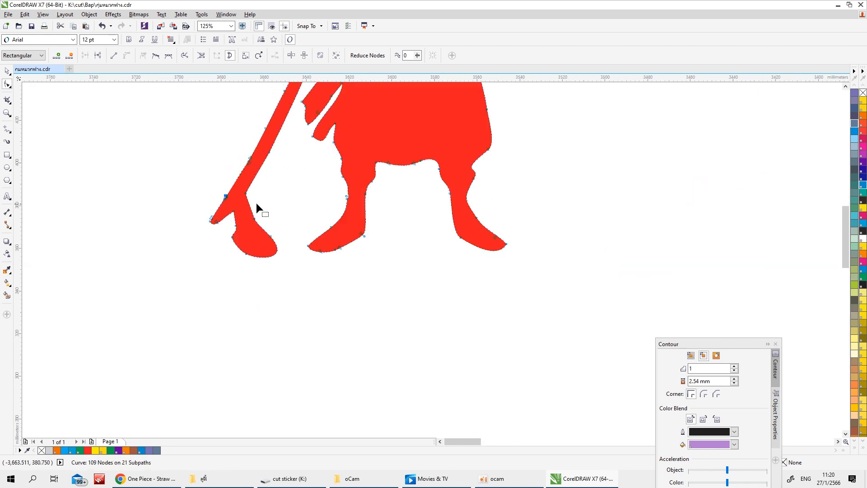
left_click_drag(288, 207, 240, 260)
key("Delete")
left_click_drag(252, 221, 245, 200)
double_click(232, 212)
left_click(245, 194)
left_click_drag(219, 240, 218, 223)
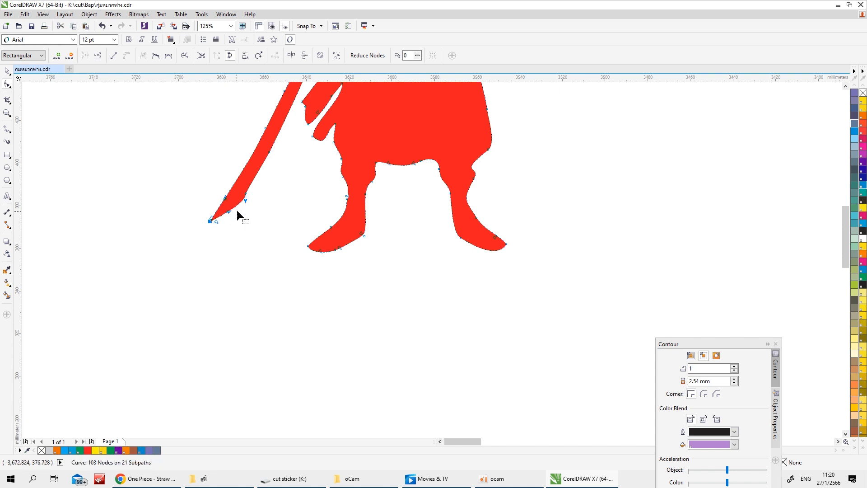
Place the separated swordsman between the red straw-hat figure and the green figure, and fill him with yellow-green
scroll(243, 198, "up", 1)
scroll(273, 202, "down", 3)
left_click(8, 71)
scroll(253, 149, "down", 2)
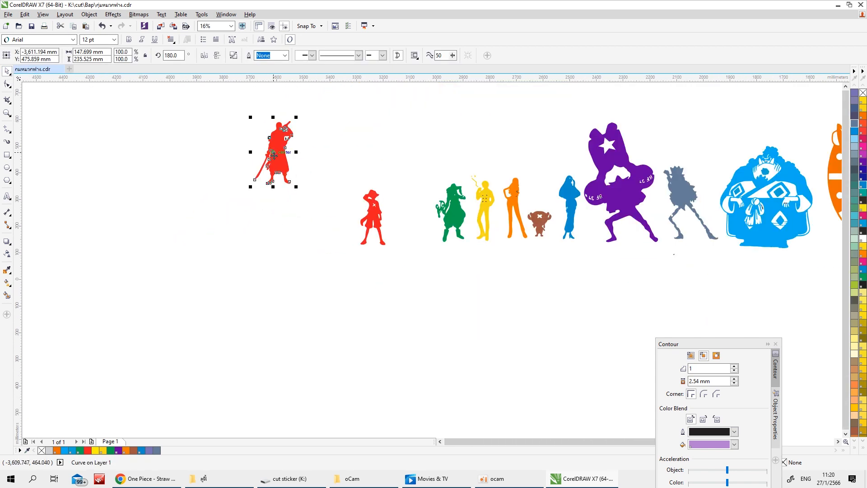
left_click_drag(287, 170, 437, 231)
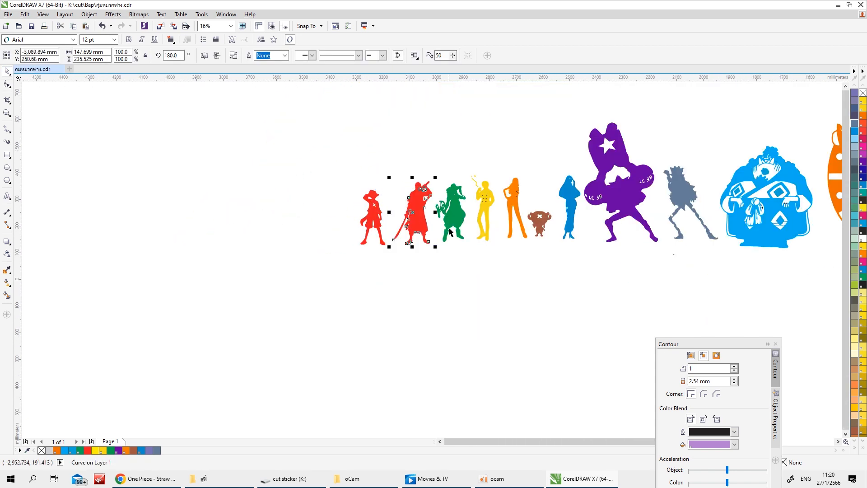
left_click(855, 287)
left_click(482, 289)
Fill the green figure beside the yellow-green swordsman with blue
left_click(458, 217)
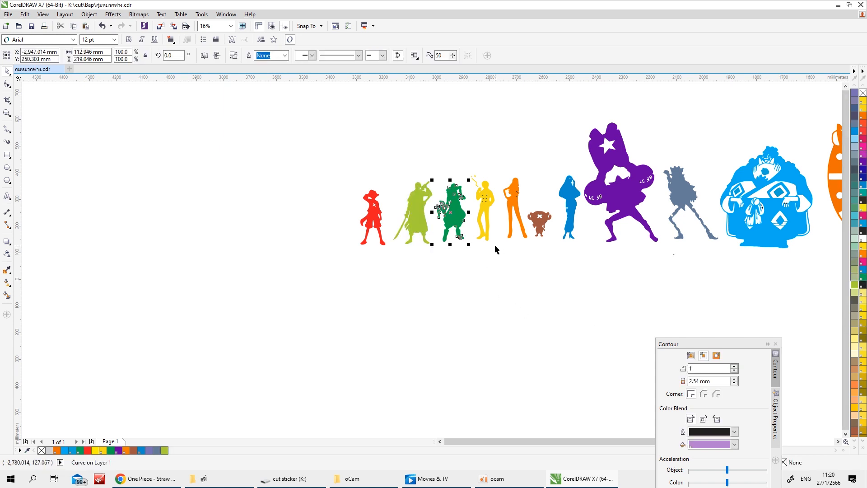
left_click(489, 289)
scroll(487, 285, "down", 3)
scroll(524, 276, "up", 3)
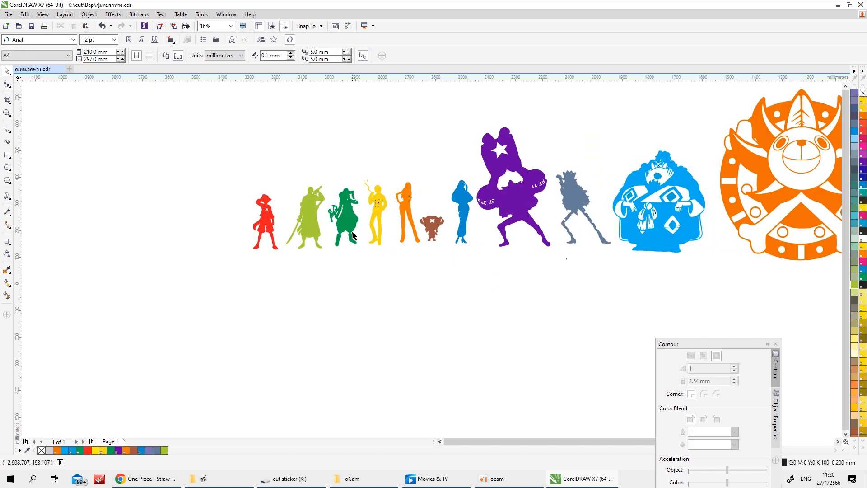
left_click(352, 235)
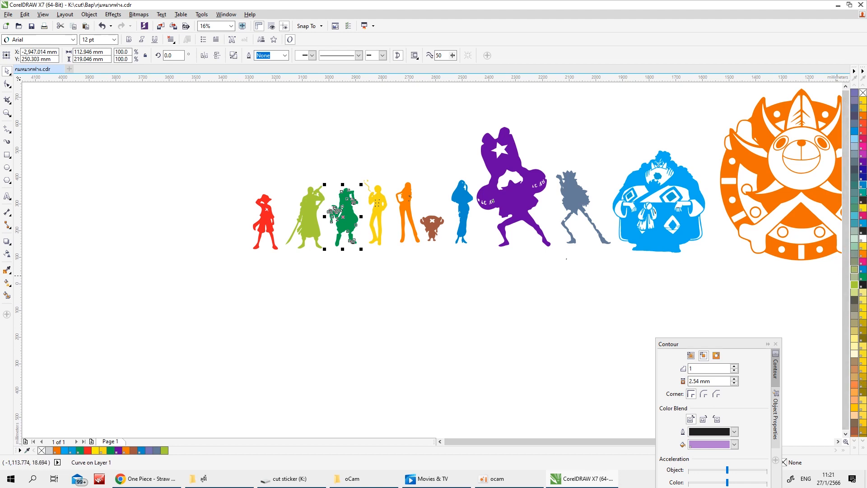
left_click(853, 450)
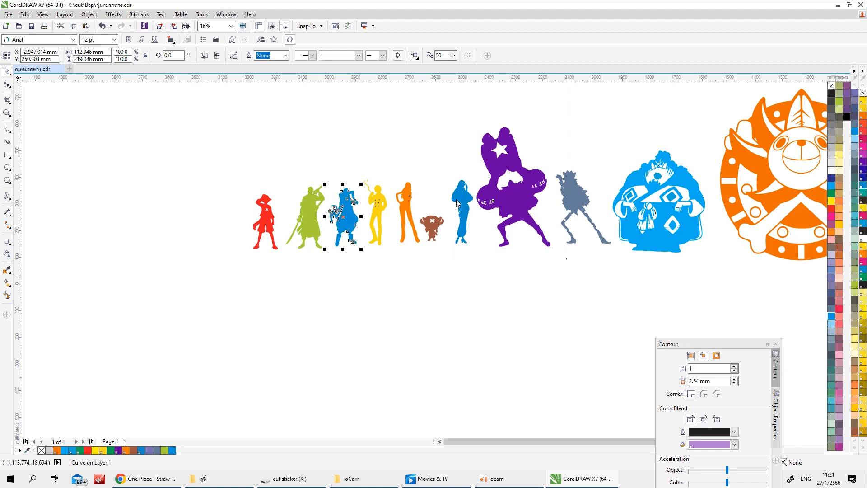
left_click(479, 285)
Try a light blue fill on the blue woman and return her to the darker blue
left_click(462, 216)
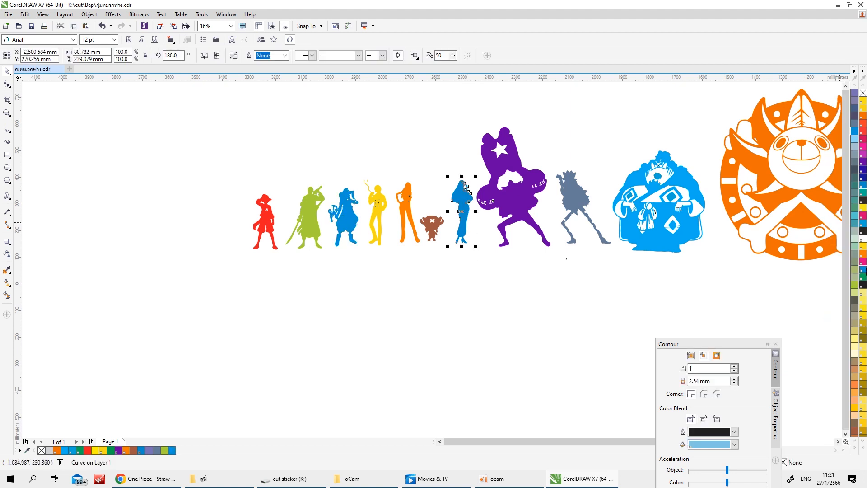
left_click(857, 147)
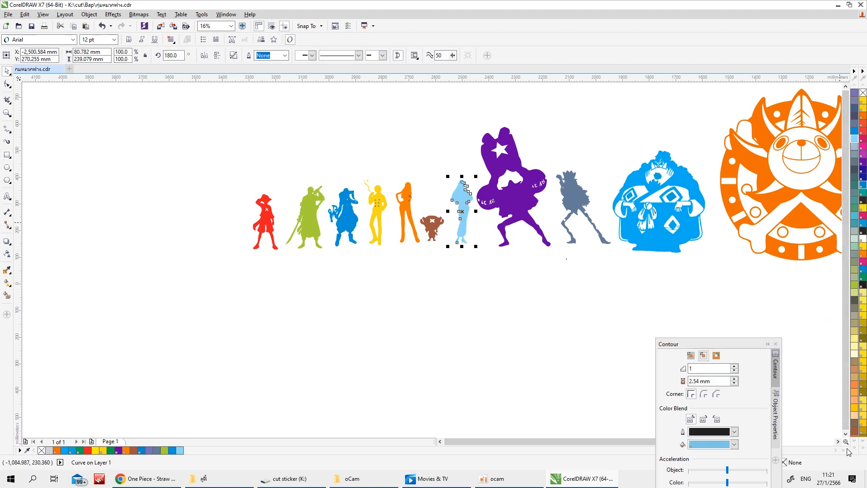
left_click(853, 450)
left_click(855, 132)
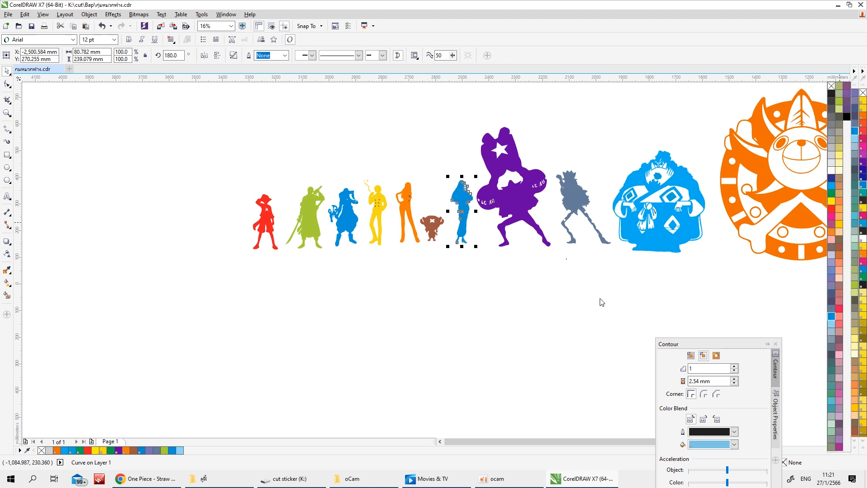
left_click(381, 276)
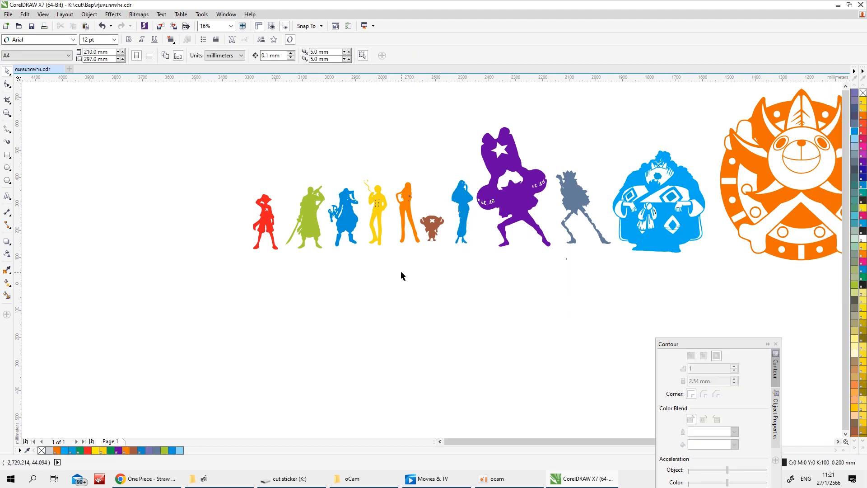
Fill the figure between the yellow-green swordsman and the yellow figure with a muted lavender
left_click(345, 217)
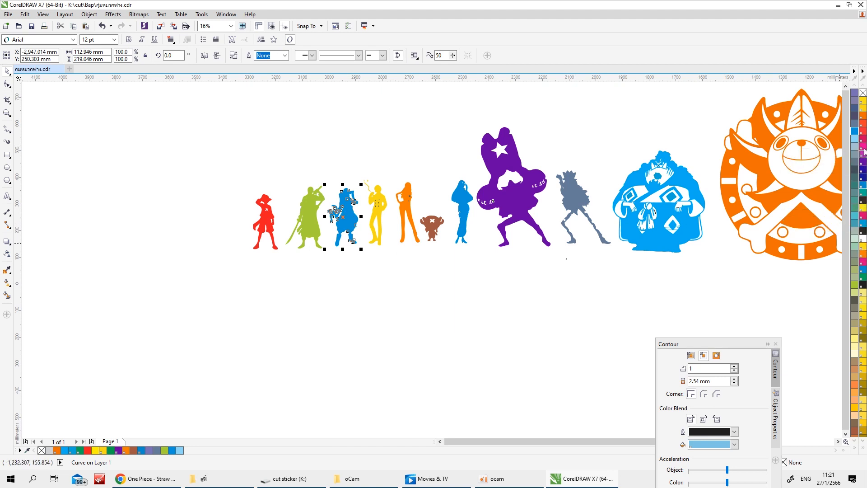
left_click(855, 103)
left_click(583, 225)
left_click(476, 326)
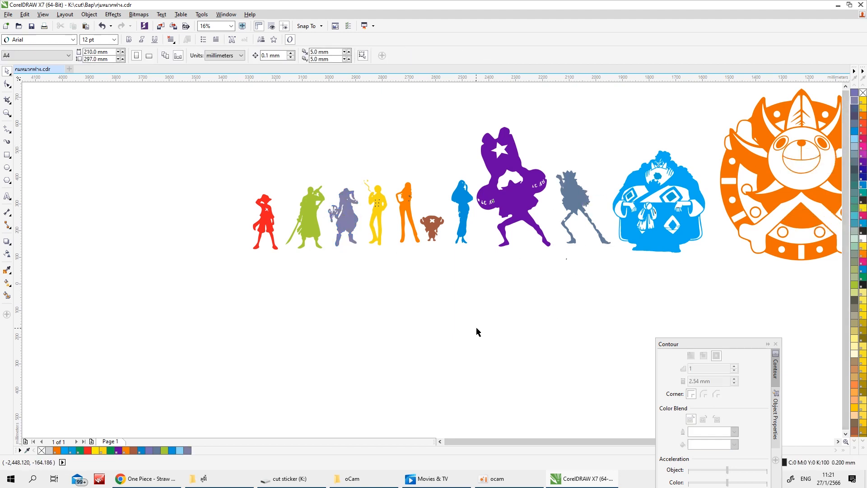
Try several pink and red shades on the blue-grey skeleton figure and fill it with salmon pink
scroll(516, 317, "down", 2)
scroll(634, 277, "up", 2)
left_click(451, 246)
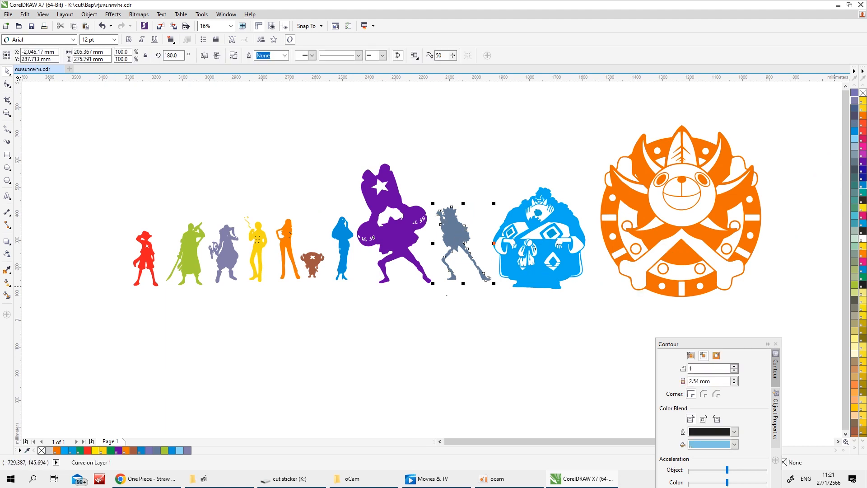
left_click(863, 447)
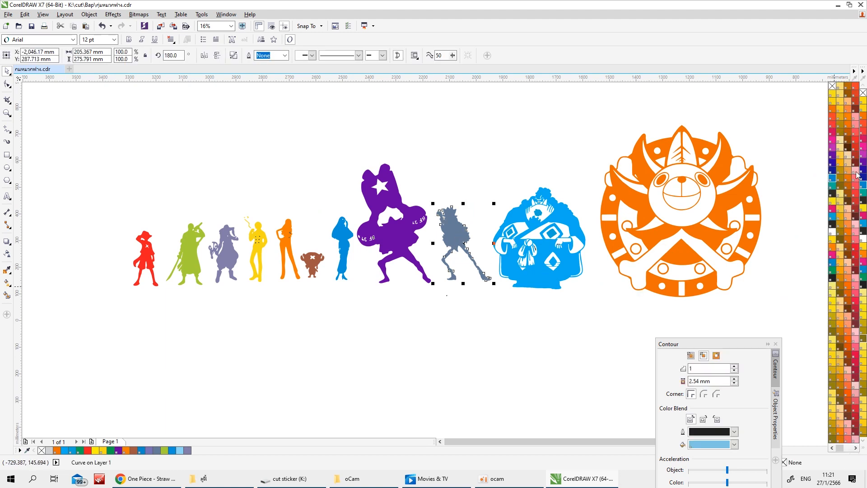
left_click(855, 121)
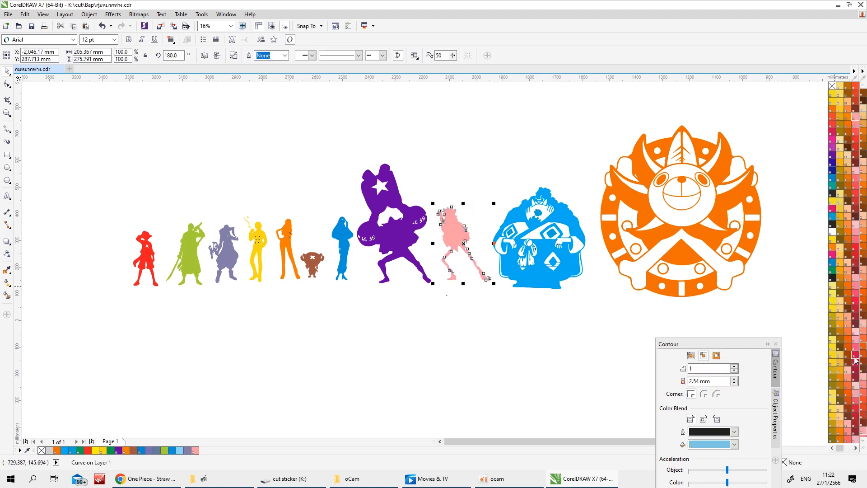
left_click(860, 272)
left_click(855, 183)
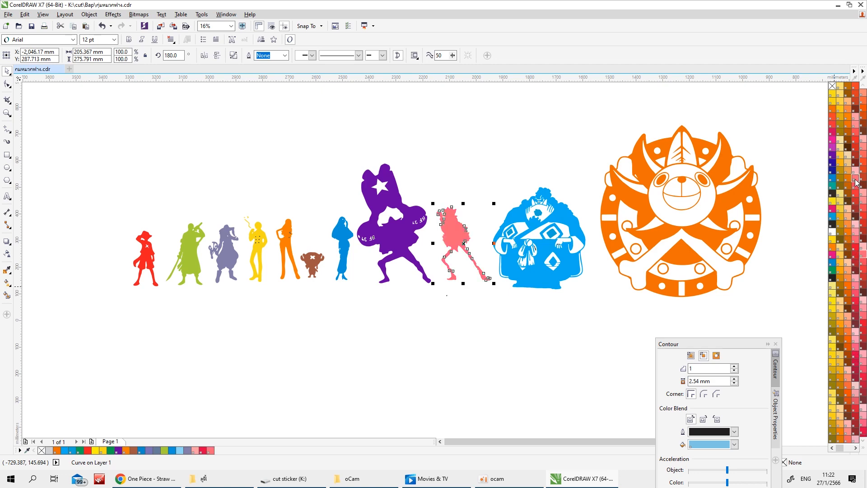
Draw a guide rectangle about 1744 mm wide and 110 mm high just below the feet of the figure row
scroll(550, 359, "down", 2)
left_click(498, 365)
scroll(520, 335, "up", 1)
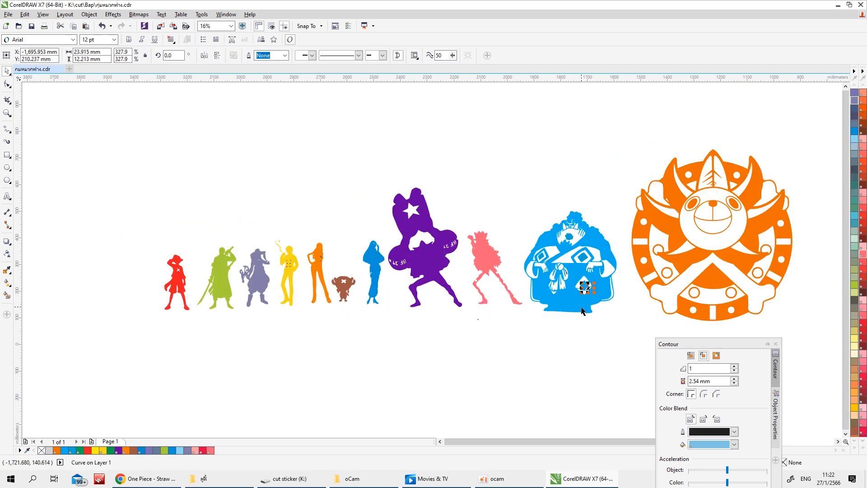
left_click_drag(627, 342, 519, 204)
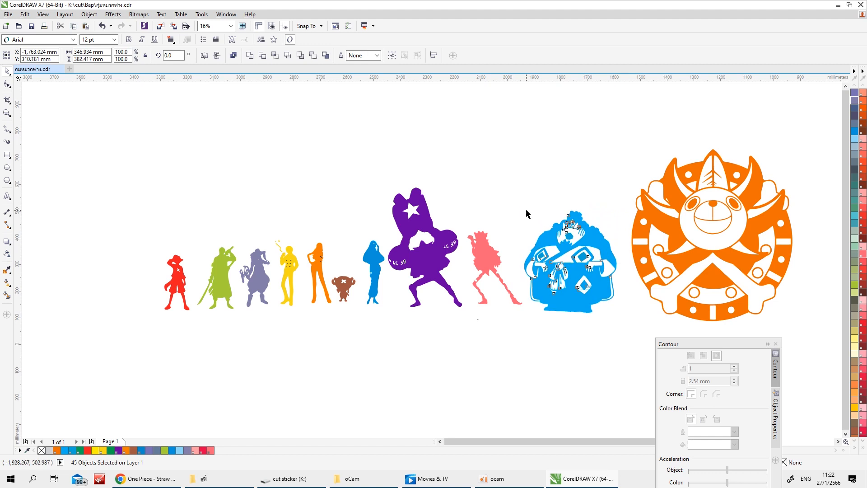
key("F6")
left_click_drag(154, 314, 620, 343)
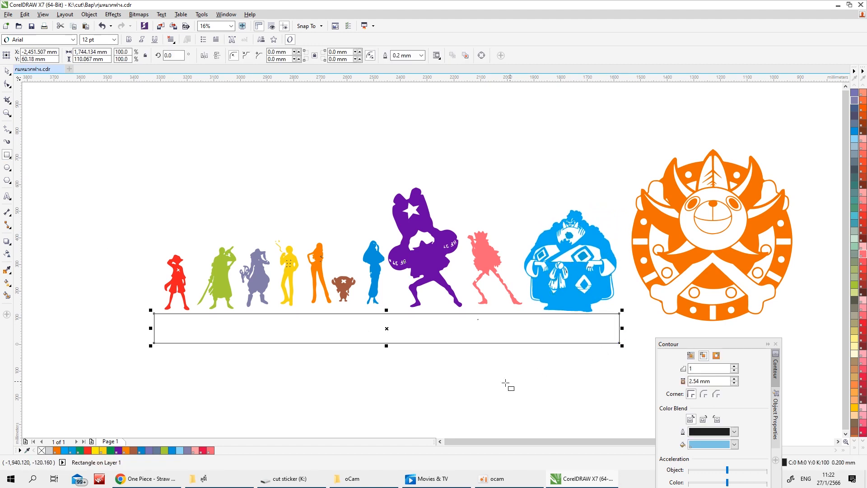
key("Escape")
key("space")
Adjust the red straw-hat figure so its feet rest just above the guide rectangle's upper edge
left_click_drag(150, 239, 196, 339)
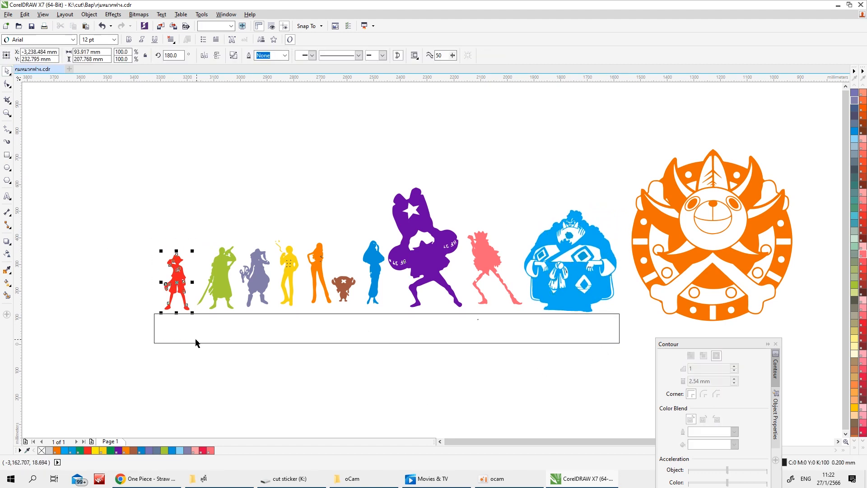
scroll(188, 314, "up", 1)
left_click_drag(166, 251, 171, 255)
left_click(206, 162)
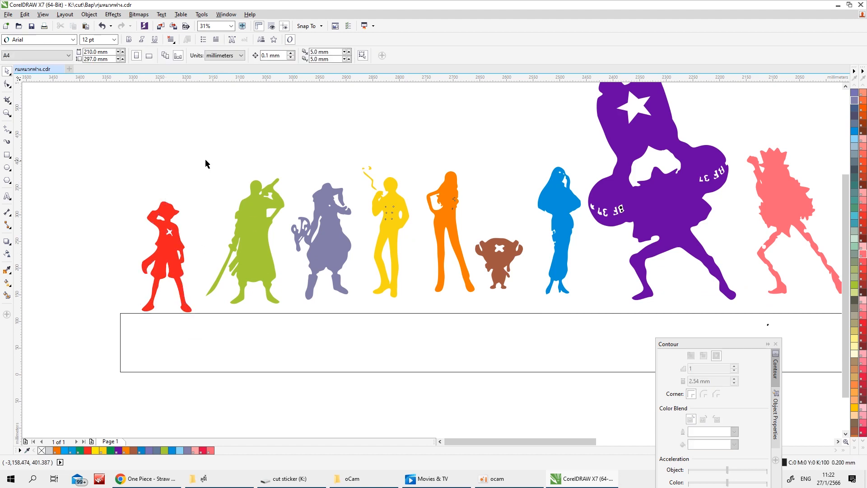
Lower the yellow-green swordsman and the lavender figure onto the guide rectangle's upper edge
left_click(249, 216)
left_click_drag(256, 210, 255, 217)
left_click_drag(253, 219, 253, 219)
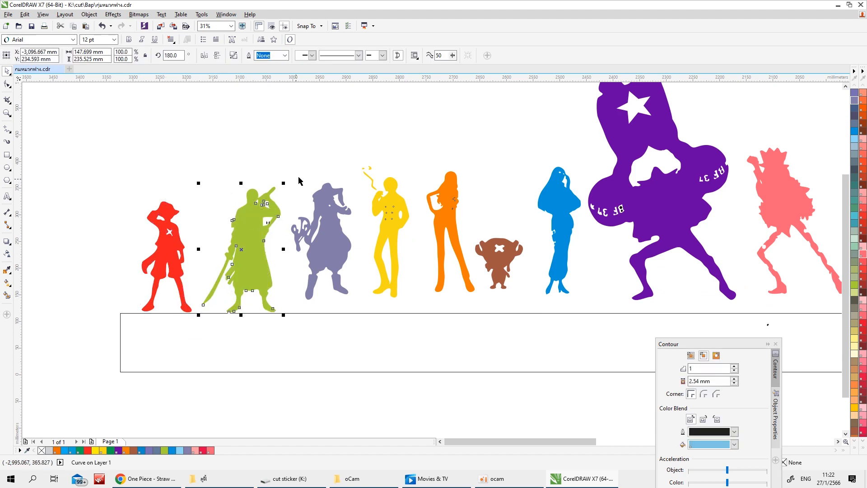
left_click(299, 178)
left_click_drag(329, 218, 329, 230)
Move the yellow and orange figures down to the guide rectangle and close up the gaps beside the lavender figure
left_click_drag(358, 161, 420, 301)
left_click_drag(388, 237, 386, 245)
left_click_drag(425, 159, 480, 305)
left_click_drag(450, 233, 439, 253)
left_click_drag(350, 168, 413, 311)
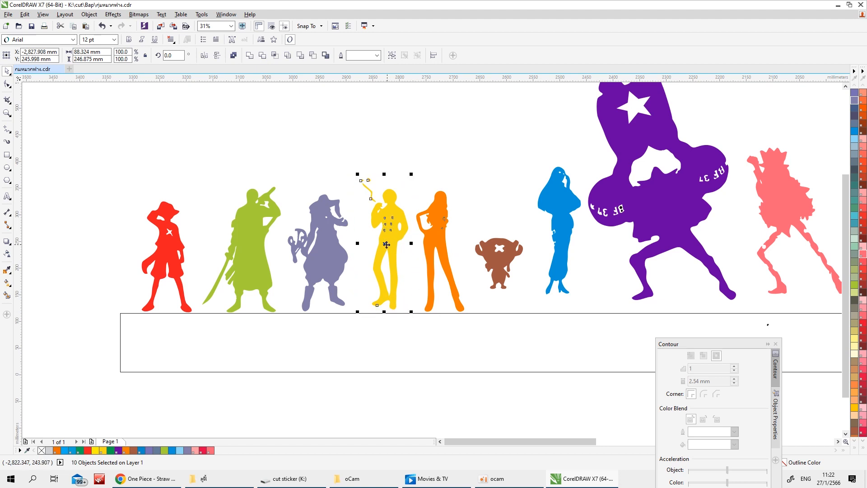
left_click_drag(387, 248, 379, 248)
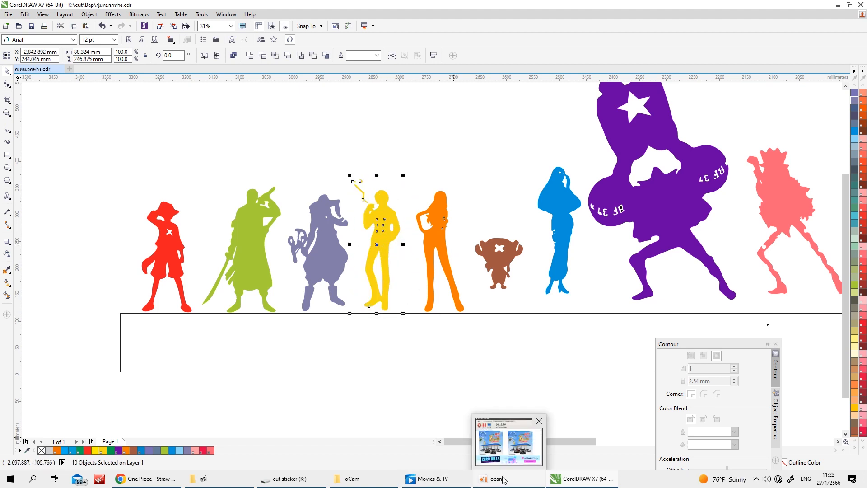
Move the brown reindeer and the blue woman down onto the guide rectangle and closer to the orange figure
left_click_drag(464, 223, 529, 305)
left_click_drag(499, 266, 492, 288)
left_click_drag(525, 150, 585, 305)
left_click_drag(560, 230, 540, 248)
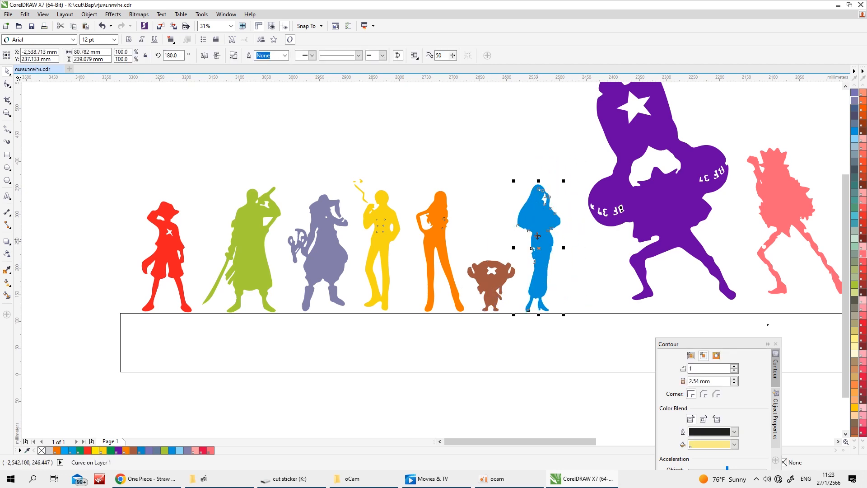
Move the large purple figure and the salmon-pink skeleton down to the guide rectangle and closer to the blue woman
scroll(540, 248, "down", 2)
left_click_drag(551, 121, 641, 260)
scroll(606, 205, "up", 1)
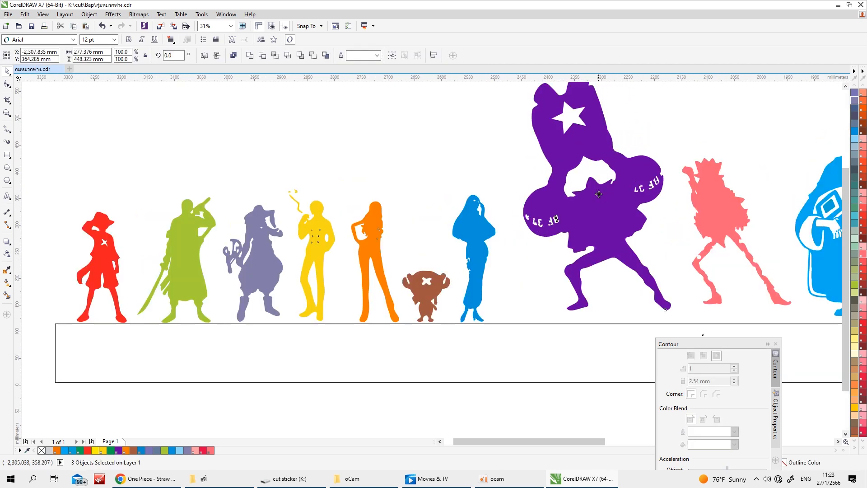
left_click_drag(597, 193, 572, 204)
scroll(571, 205, "down", 1)
left_click_drag(611, 161, 688, 259)
left_click_drag(656, 217, 643, 226)
left_click(676, 173)
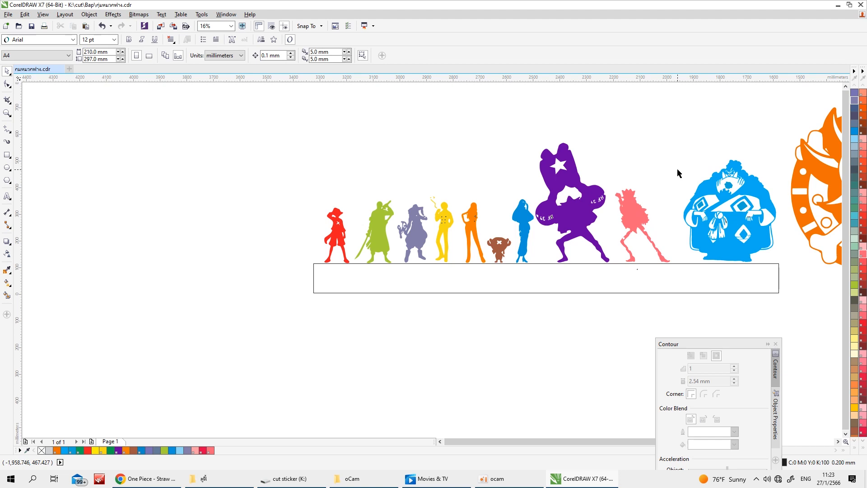
Move all pieces of the large light-blue figure closer to the skeleton, with its base on the guide rectangle
scroll(678, 171, "down", 1)
left_click_drag(679, 156, 735, 219)
scroll(714, 185, "up", 1)
left_click_drag(700, 191, 685, 194)
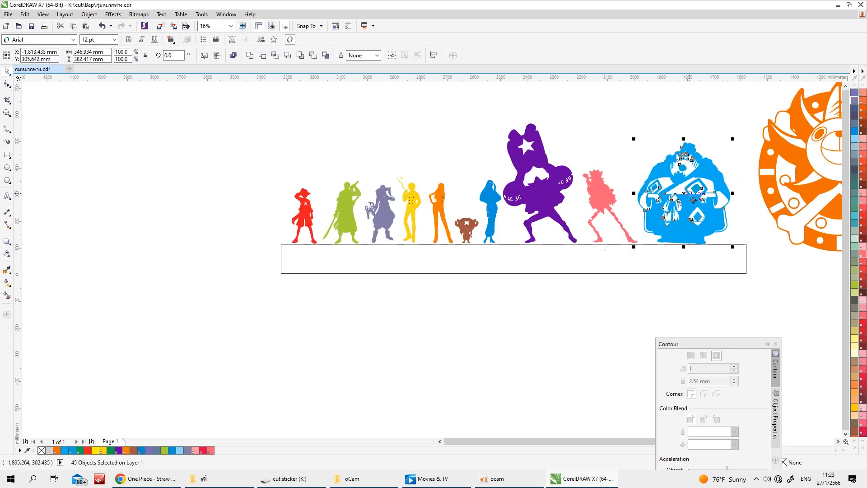
left_click(738, 139)
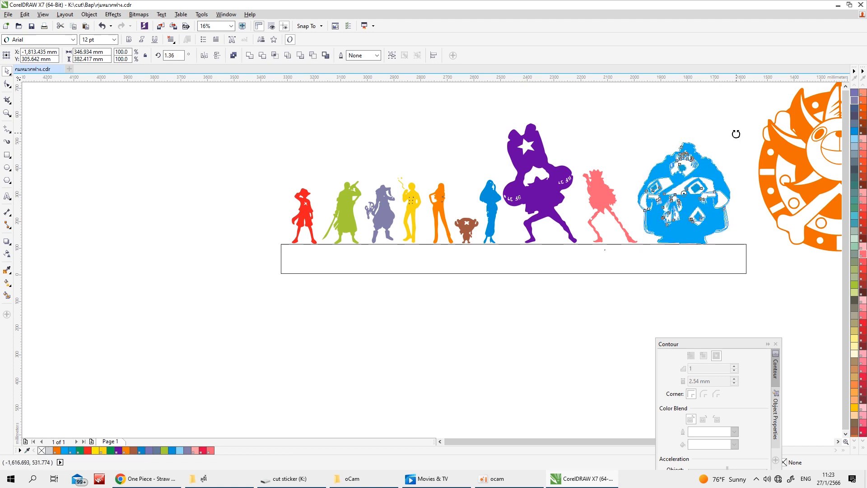
Move the whole orange sun emblem closer to the large light-blue figure and slightly lower
scroll(700, 227, "down", 1)
left_click_drag(721, 146, 825, 256)
left_click_drag(772, 197, 755, 206)
scroll(772, 209, "up", 1)
scroll(745, 226, "down", 1)
Delete the guide rectangle below the figures
left_click(689, 260)
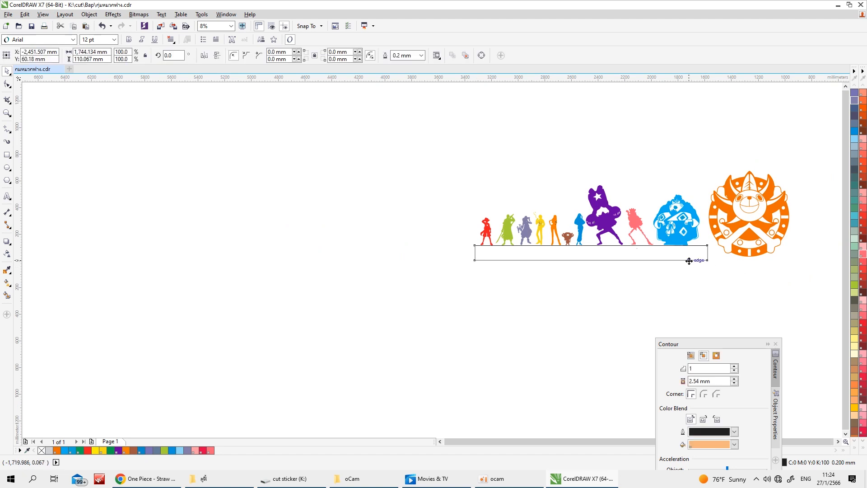
left_click(7, 71)
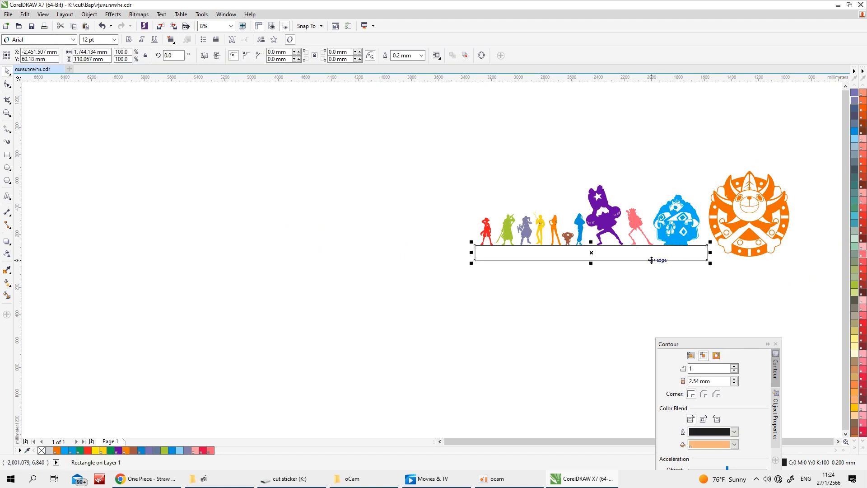
key("Delete")
scroll(671, 250, "down", 1)
scroll(608, 246, "up", 1)
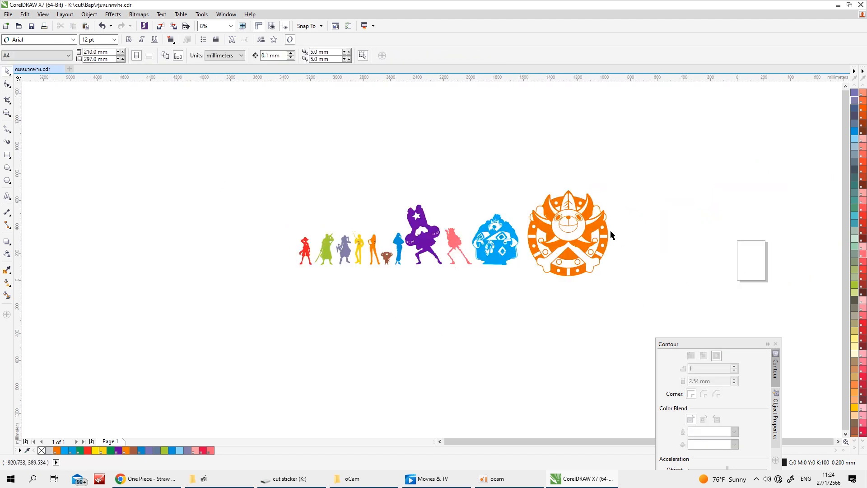
Draw a thin bar about 1741 mm wide and 19 mm high directly under the row of figures
left_click(7, 155)
scroll(317, 269, "up", 1)
mouse_move(280, 261)
left_mouse_down()
mouse_move(718, 291)
mouse_move(748, 266)
left_mouse_up()
left_click_drag(513, 260, 513, 264)
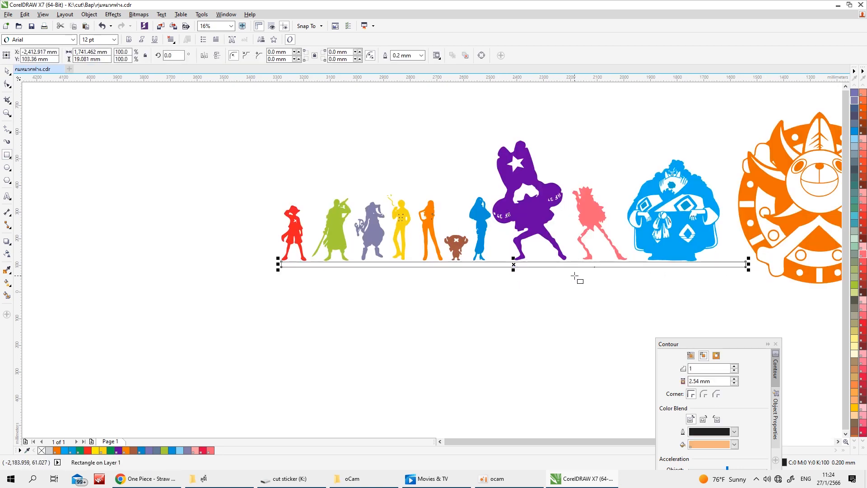
Round the thin bar's corners fully, to a radius of about 9.5 mm
scroll(690, 253, "up", 1)
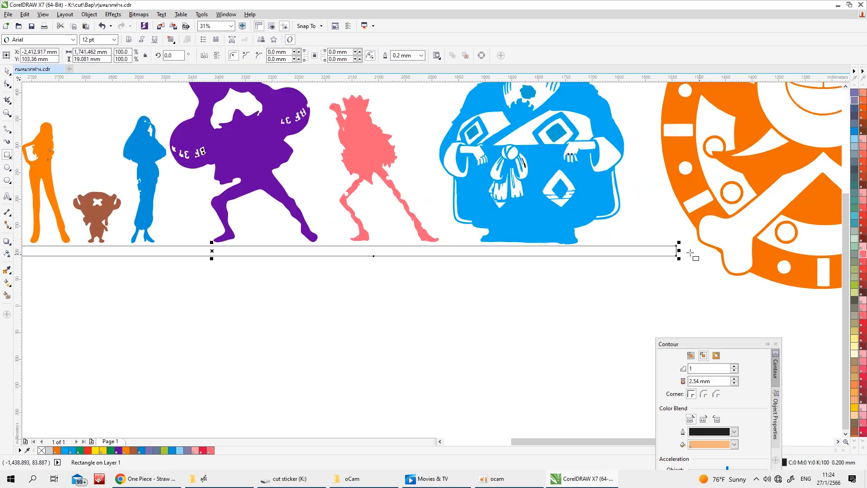
left_click(7, 83)
left_click_drag(676, 247, 655, 267)
left_click(6, 71)
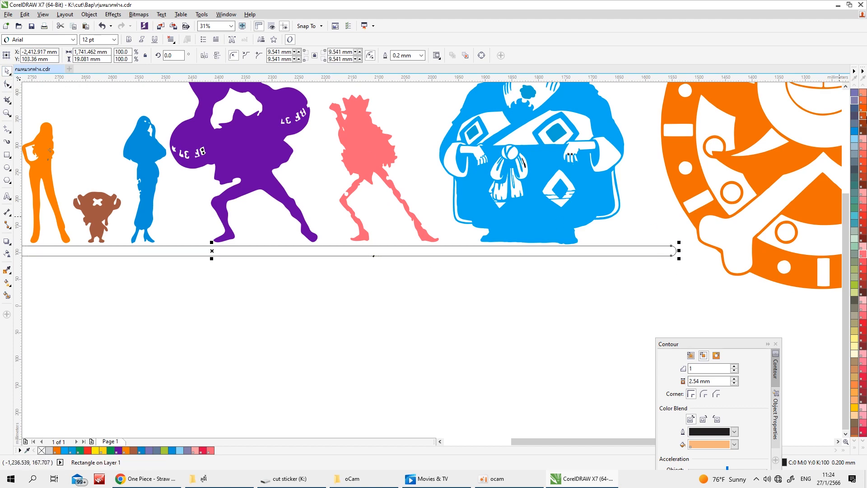
Fill the rounded bar under the figures with black
left_click(855, 433)
left_click(830, 94)
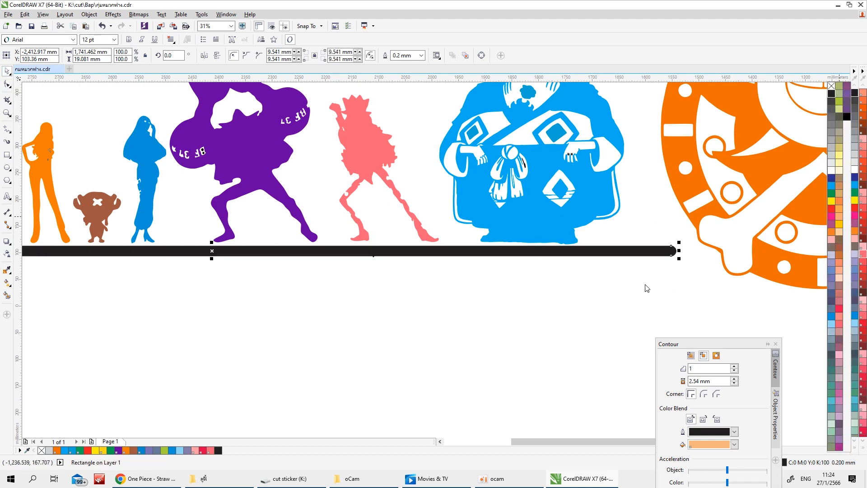
left_click(515, 345)
scroll(517, 348, "down", 5)
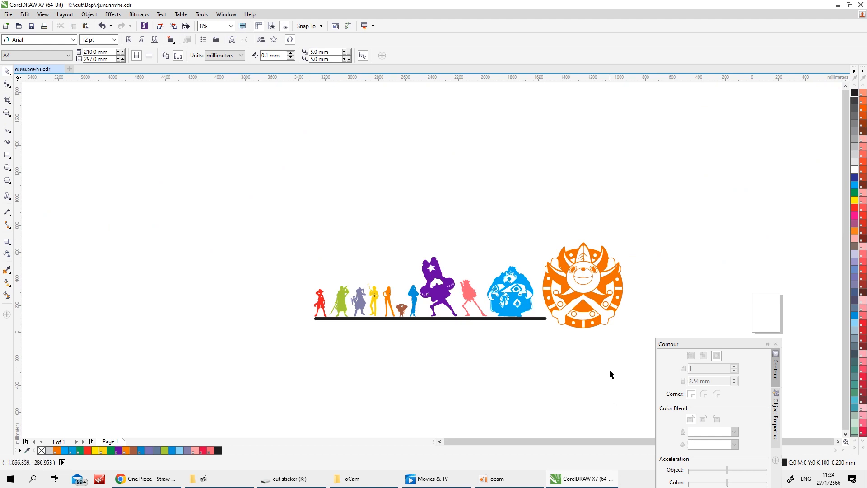
Delete the black bar beneath the figures
scroll(545, 322, "up", 2)
left_click(531, 315)
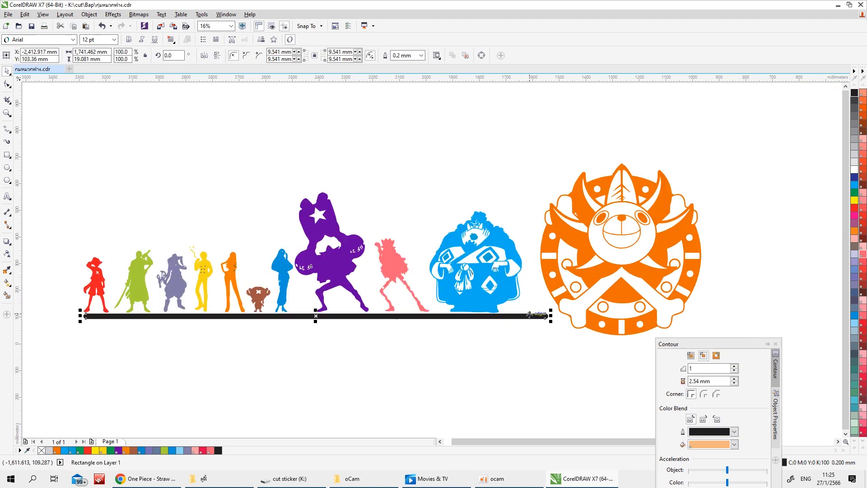
key("Delete")
scroll(522, 346, "down", 2)
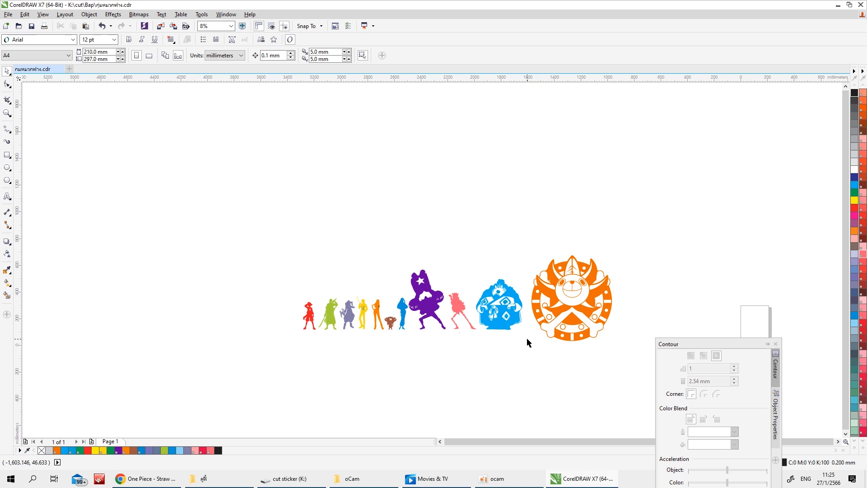
Fill the main curve of the orange sun emblem with black
scroll(483, 259, "down", 1)
scroll(432, 204, "up", 1)
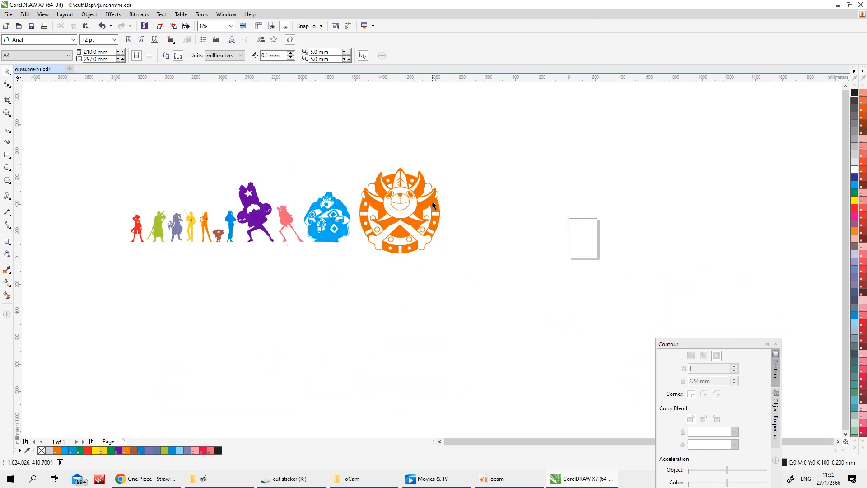
left_click(432, 204)
left_click(855, 93)
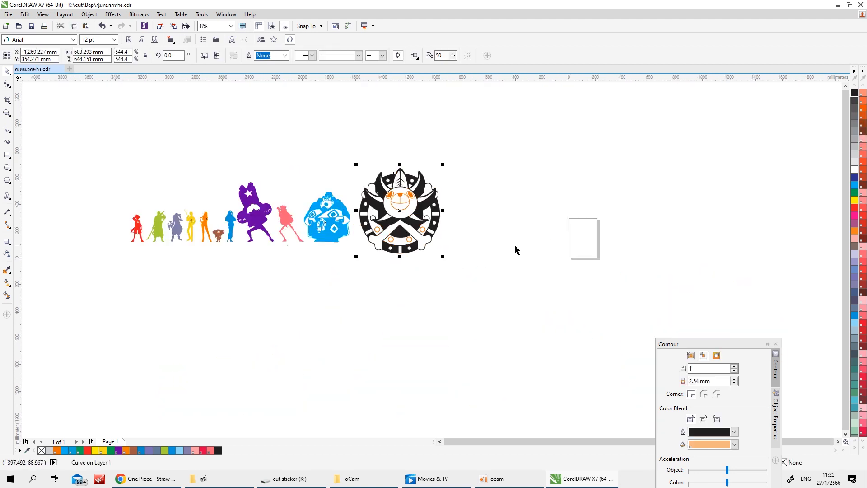
scroll(304, 271, "down", 1)
scroll(209, 269, "up", 1)
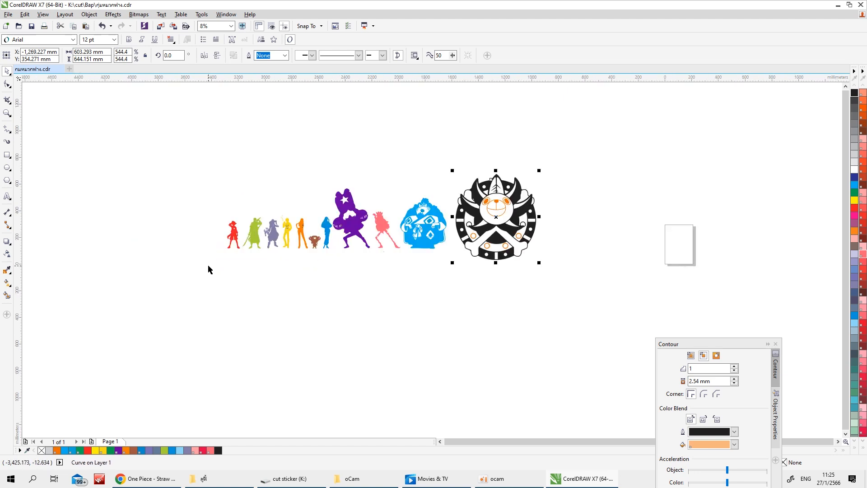